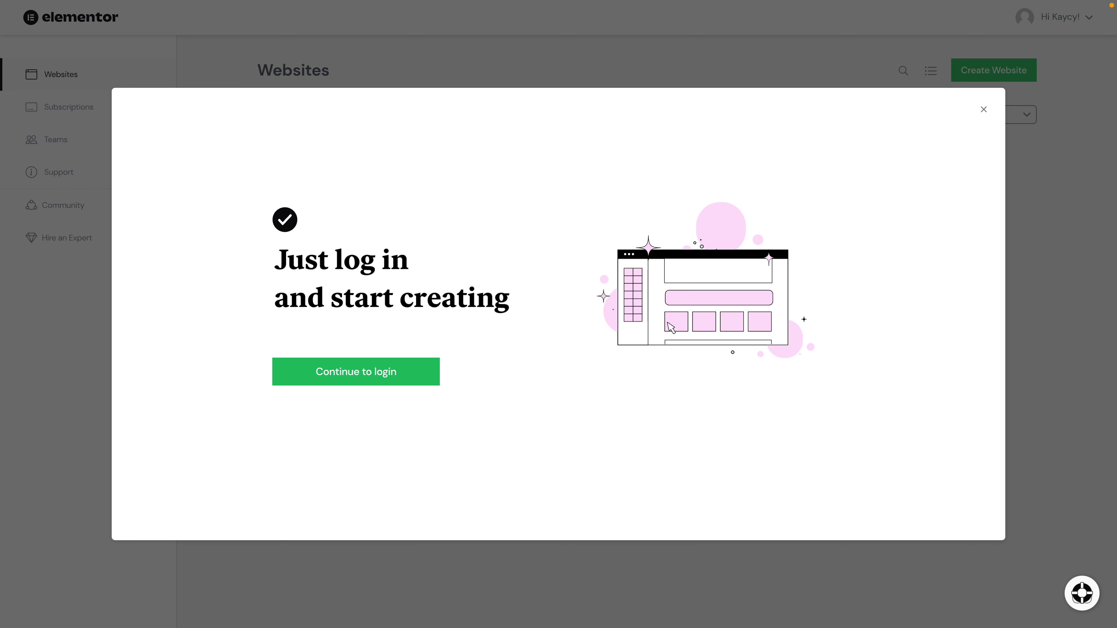
- Log in to the Elementor account and open the management page of the easy website tutorial site
click(364, 375)
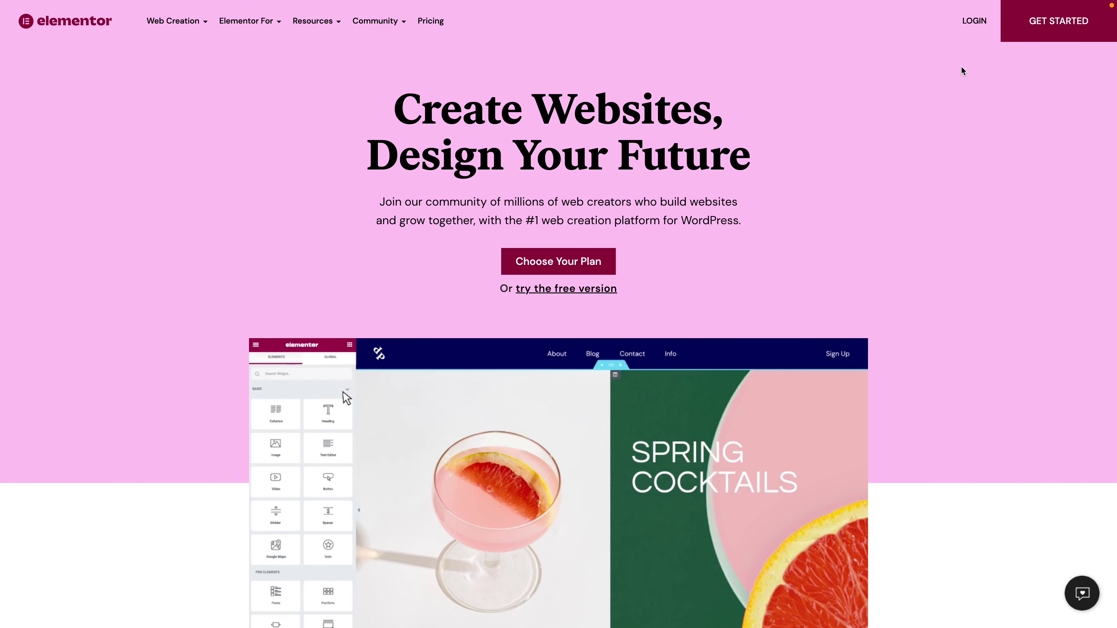
click(974, 21)
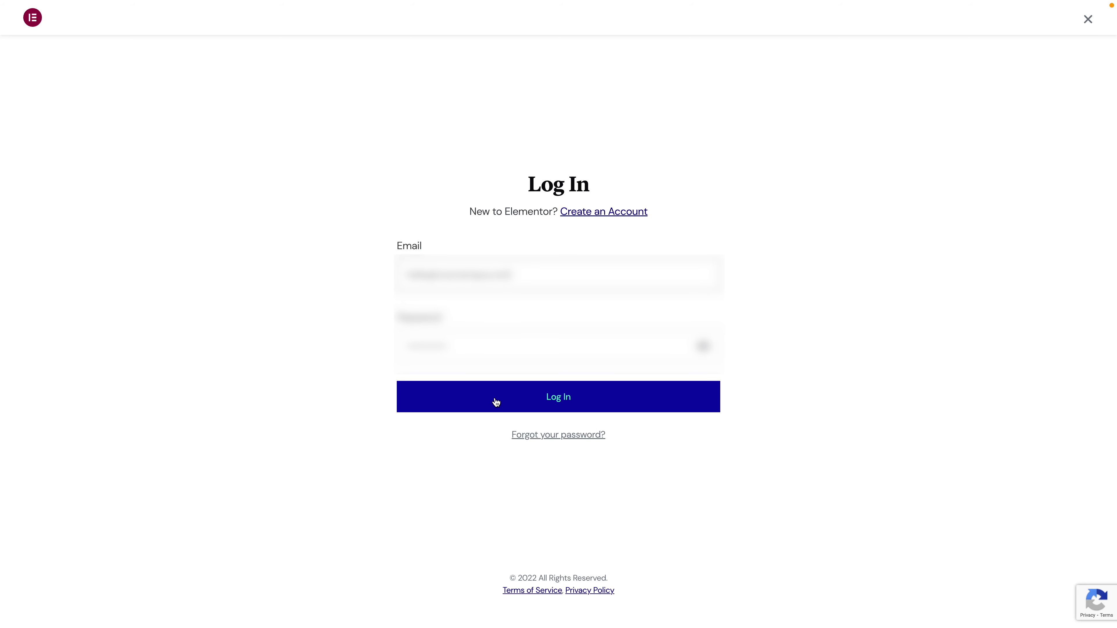
click(496, 403)
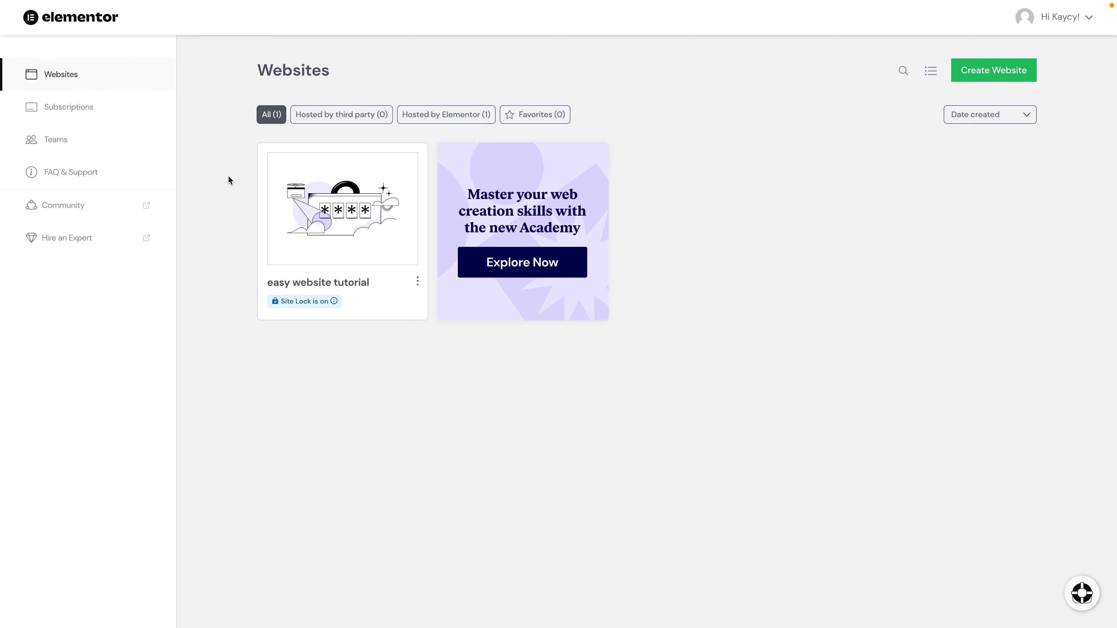
mouse_move(314, 237)
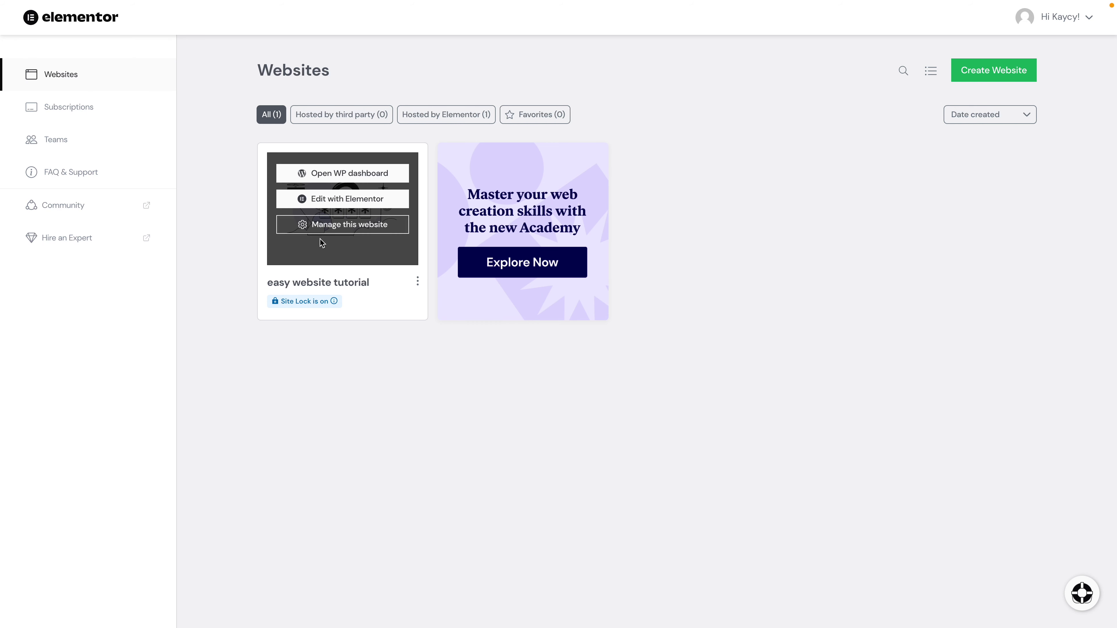
click(321, 226)
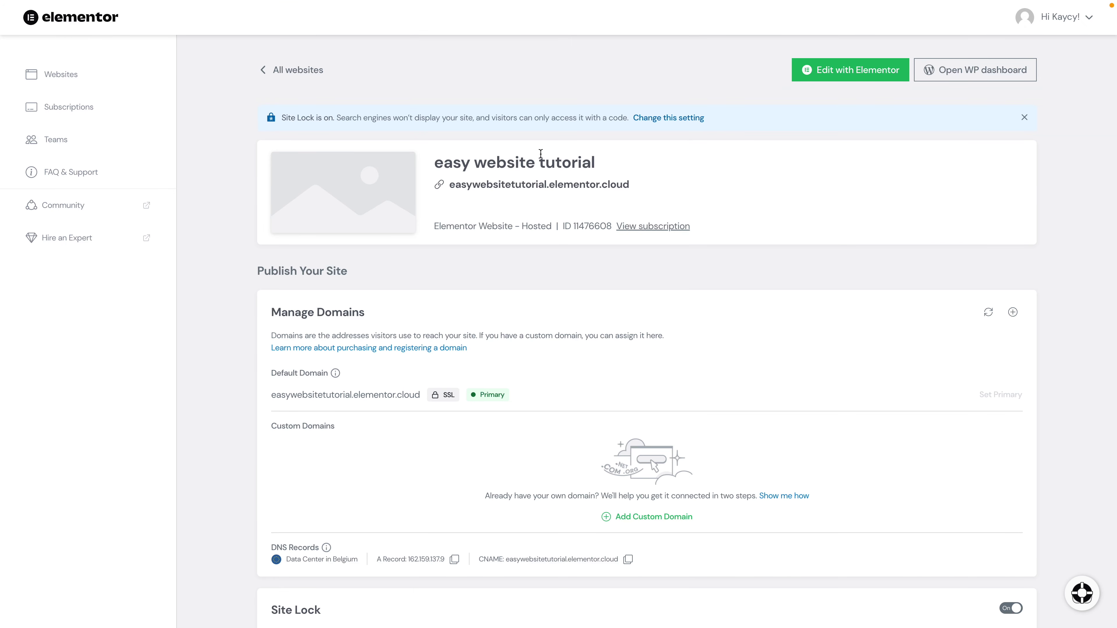
- Try to turn off Site Lock for the website and dismiss the email verification notice
click(648, 121)
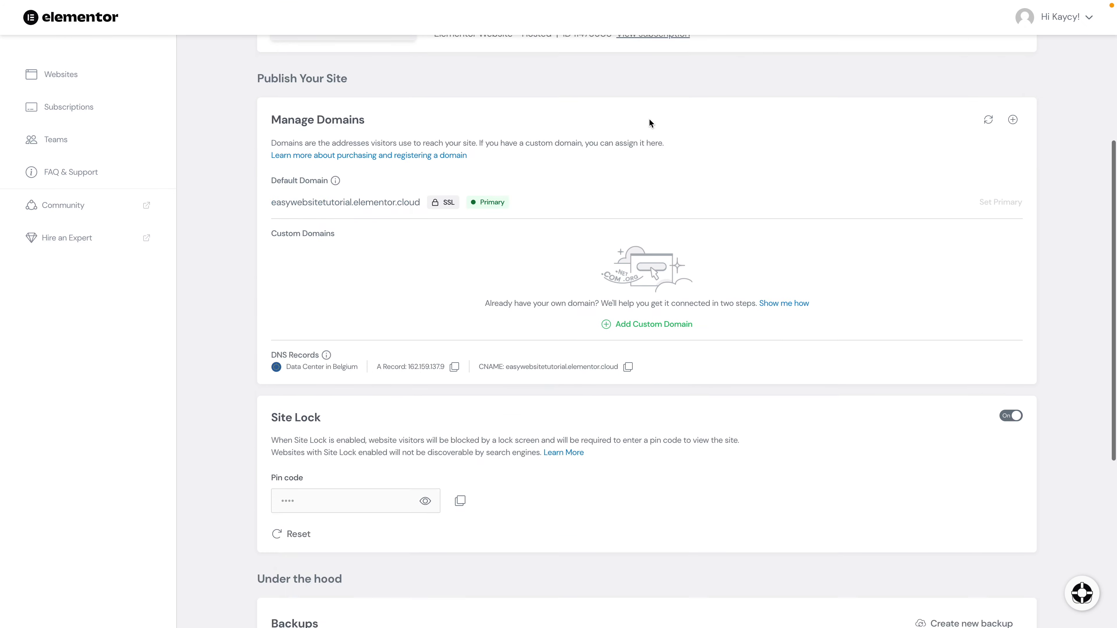
click(1012, 110)
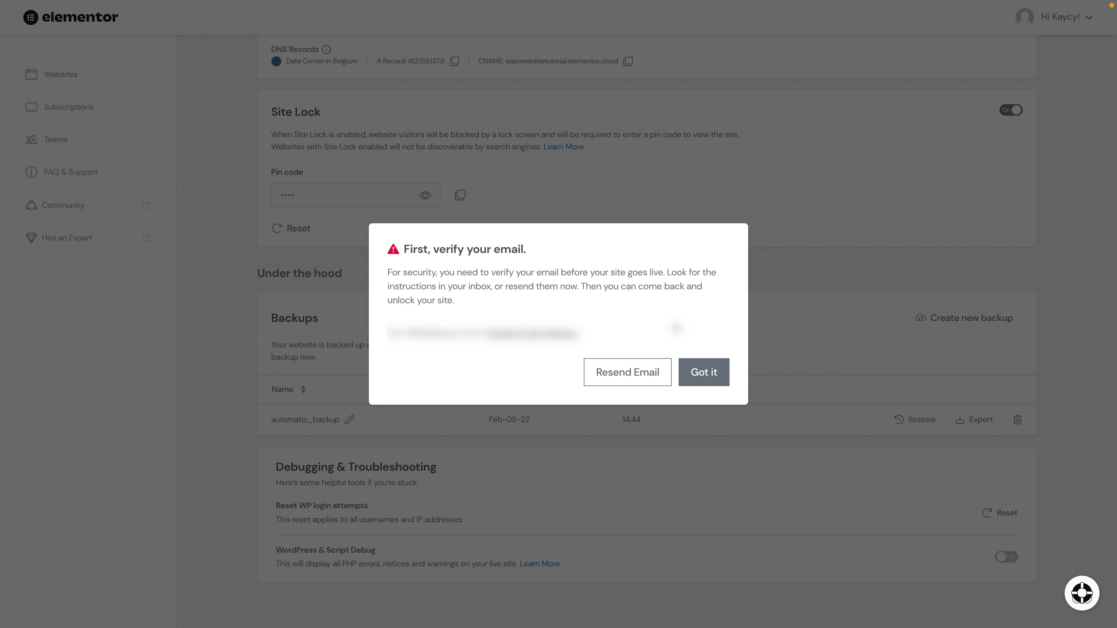
click(703, 372)
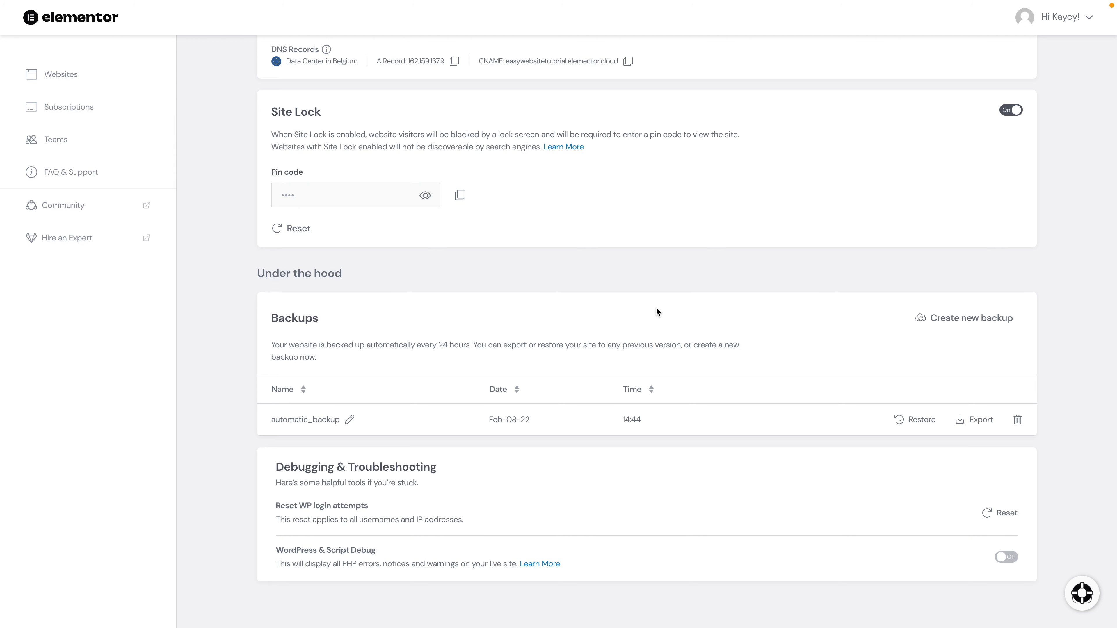
- Open the website's WordPress dashboard and visit the live site from there
scroll(657, 309, up, 10)
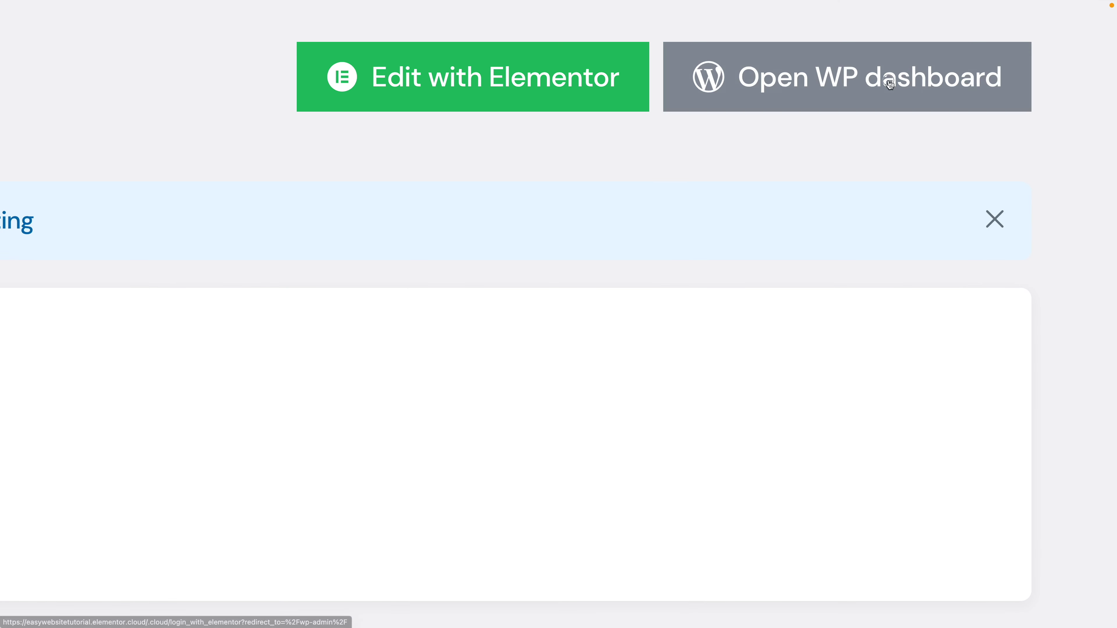
click(889, 83)
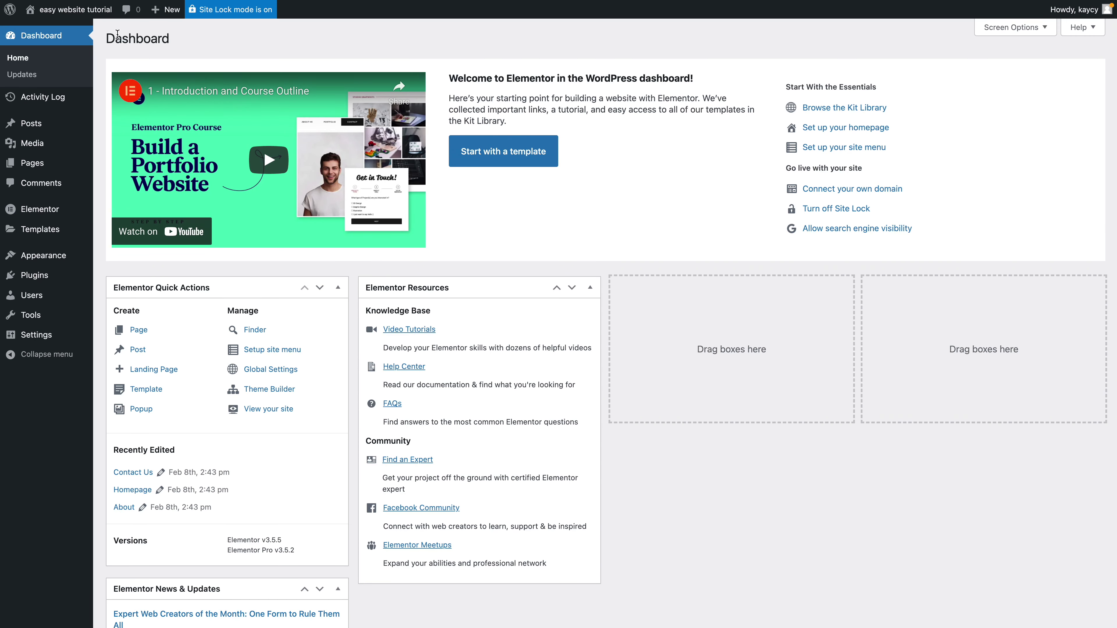
mouse_move(35, 8)
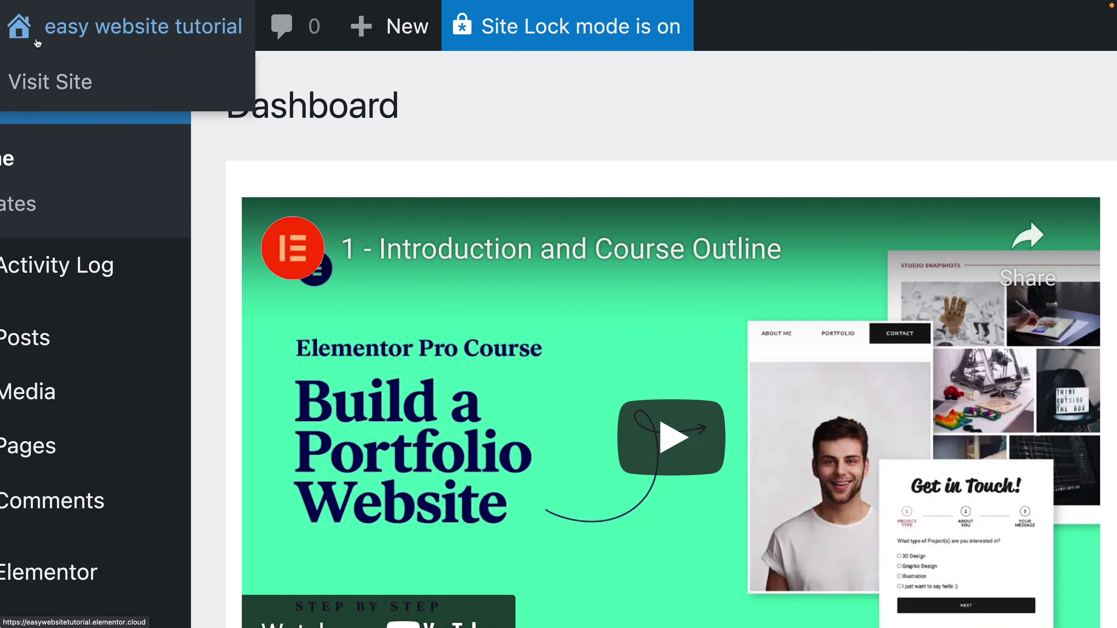
click(36, 84)
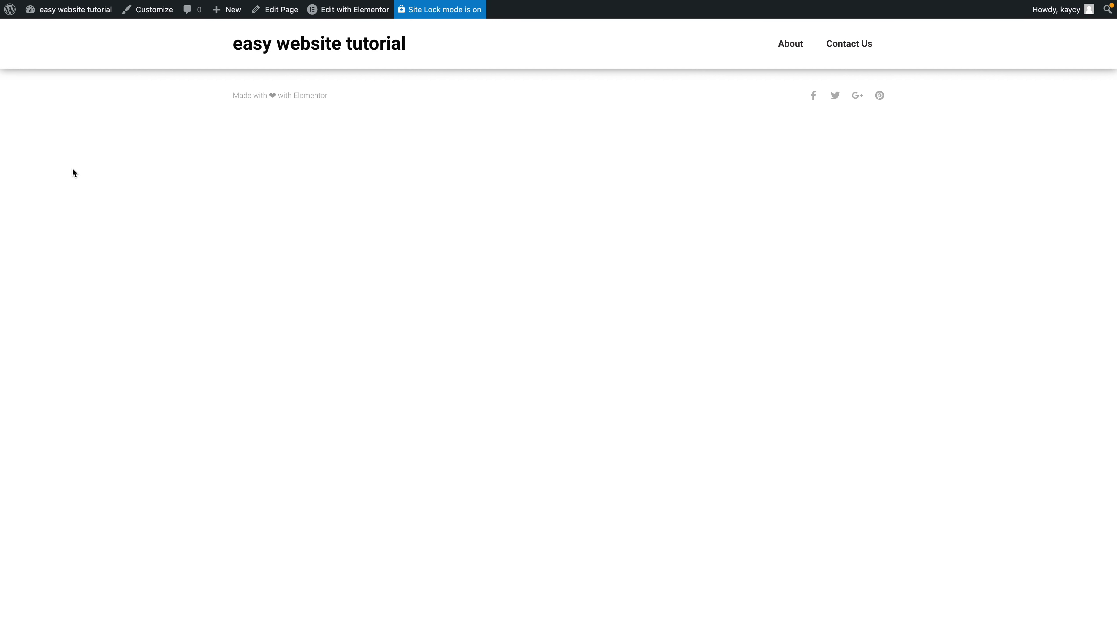
- Return to the WordPress dashboard and open the template Kit Library
mouse_move(34, 10)
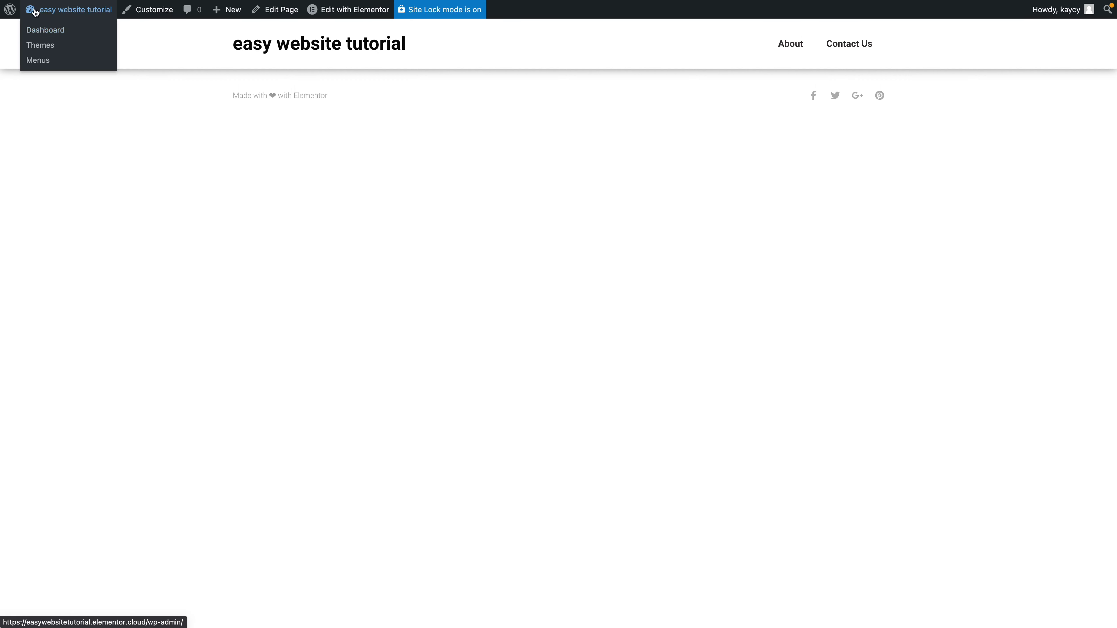
click(29, 88)
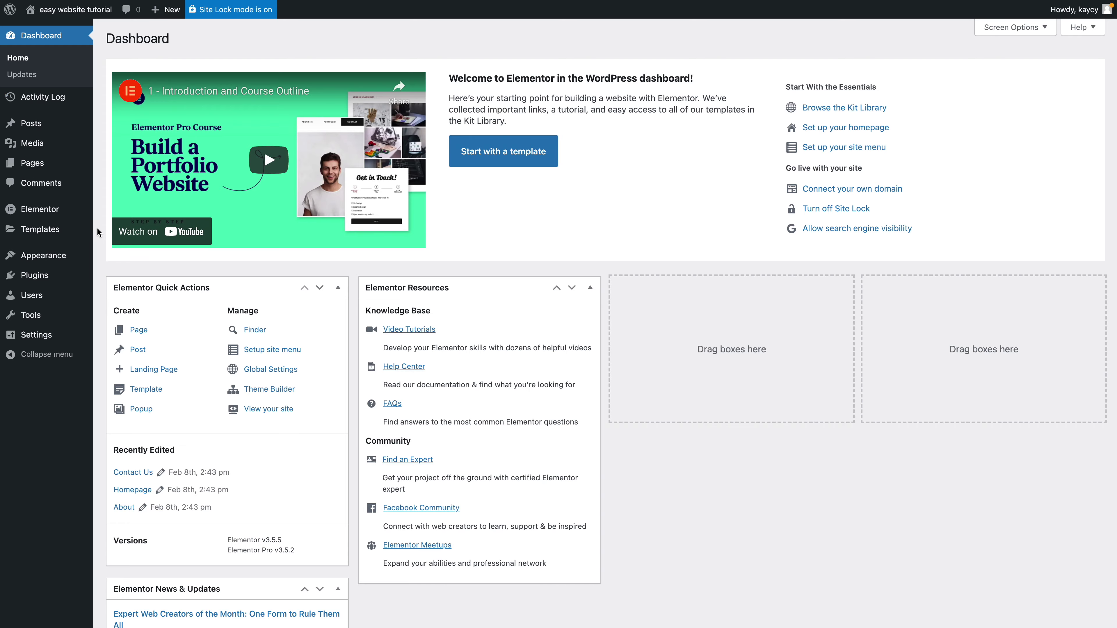
mouse_move(50, 228)
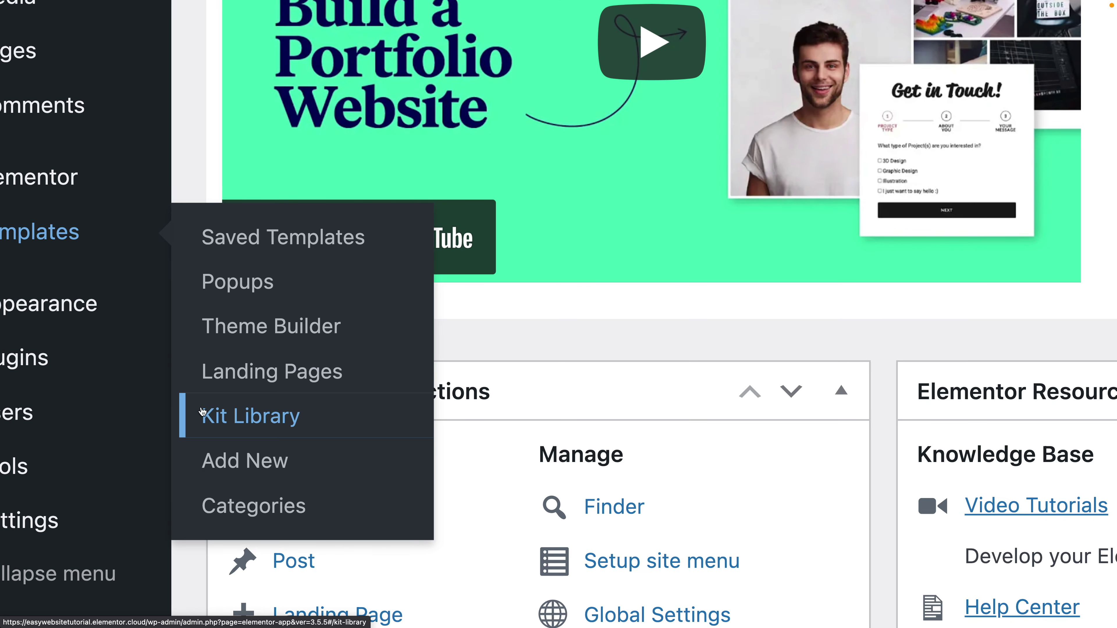
click(218, 416)
- Filter the template kits by the Business and Services category and open the demo of the Shared Workspace kit
scroll(176, 192, down, 5)
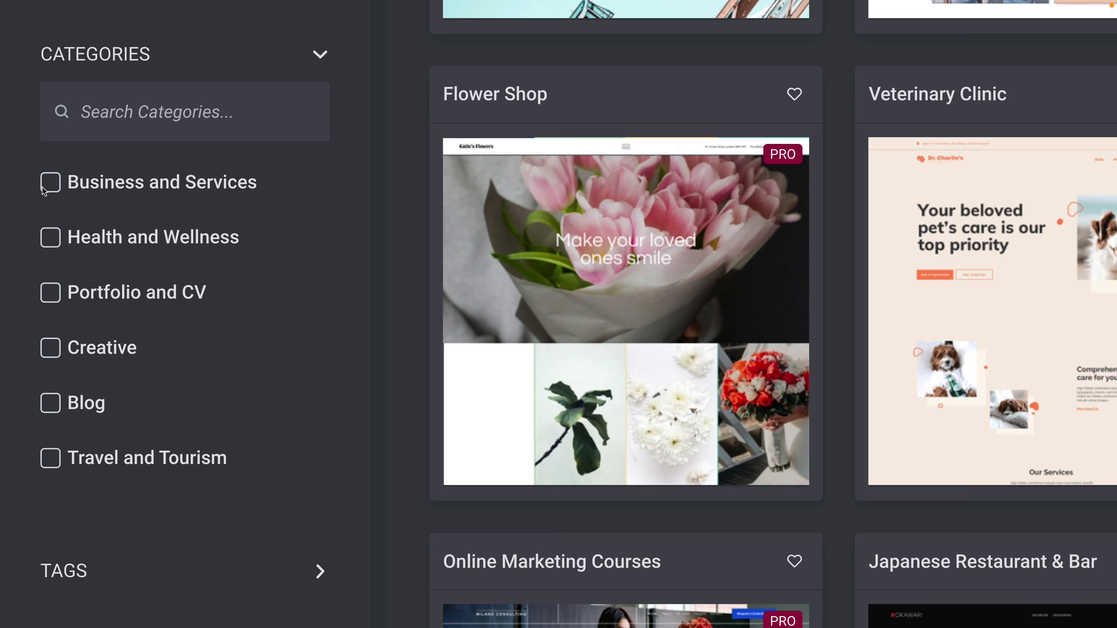
click(50, 185)
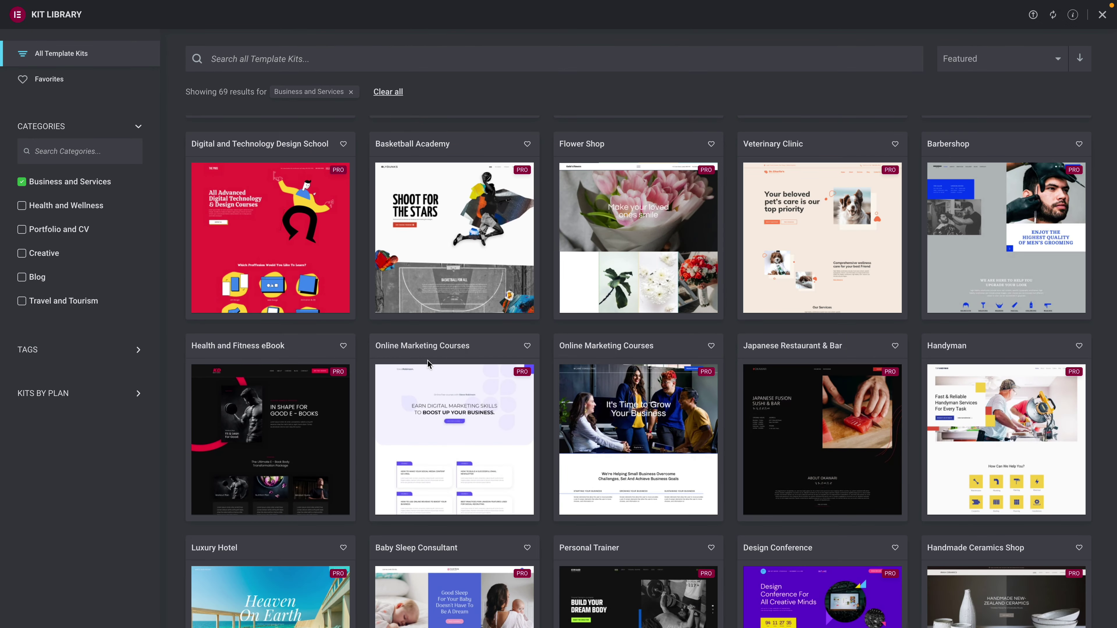
scroll(427, 361, down, 20)
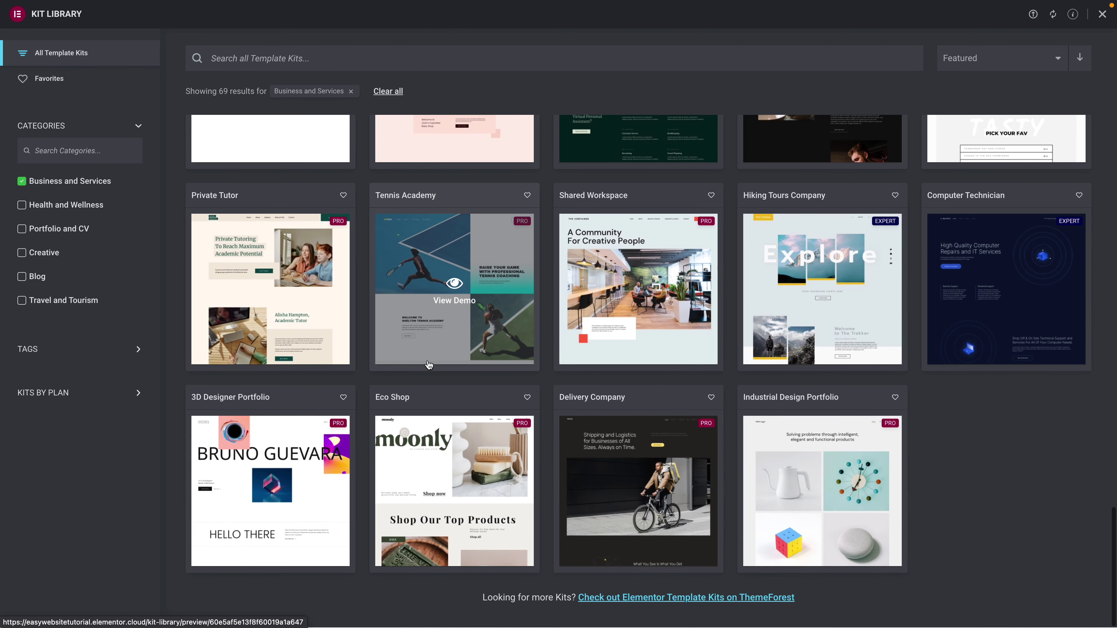
click(640, 289)
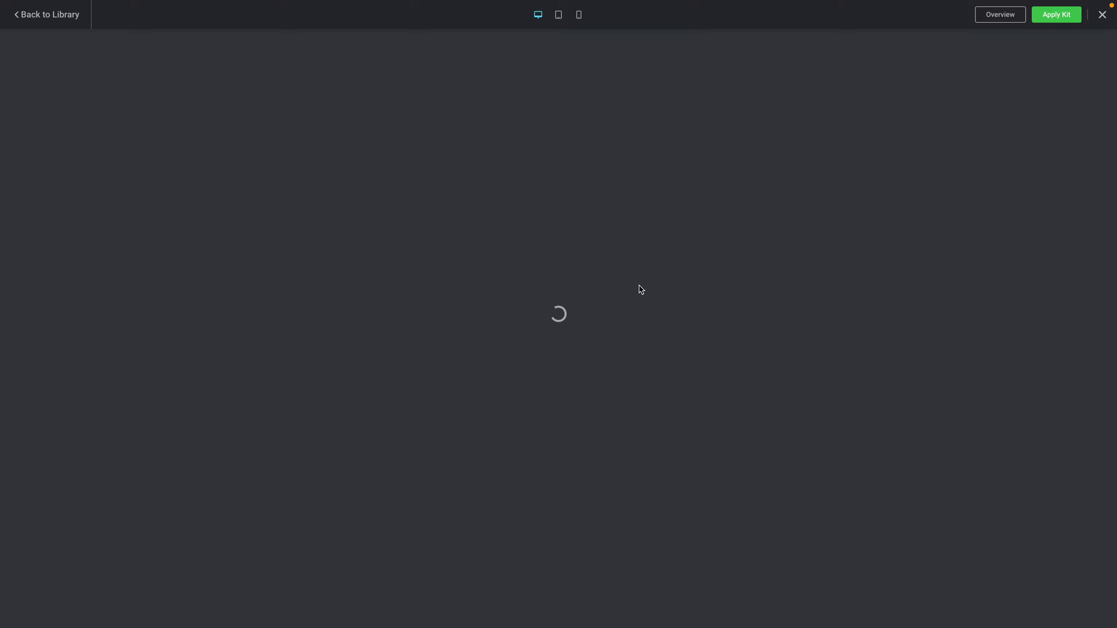
- Look through the whole home page of the Shared Workspace demo in the desktop preview and return to its beginning
scroll(639, 289, down, 15)
scroll(639, 289, down, 15)
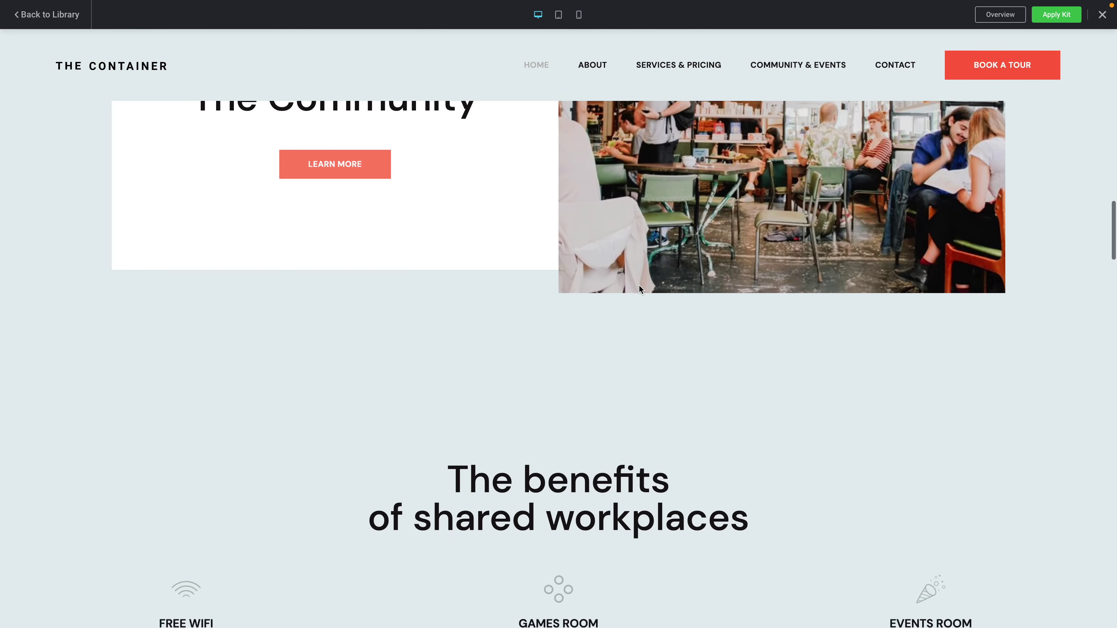
scroll(639, 285, down, 8)
key(Home)
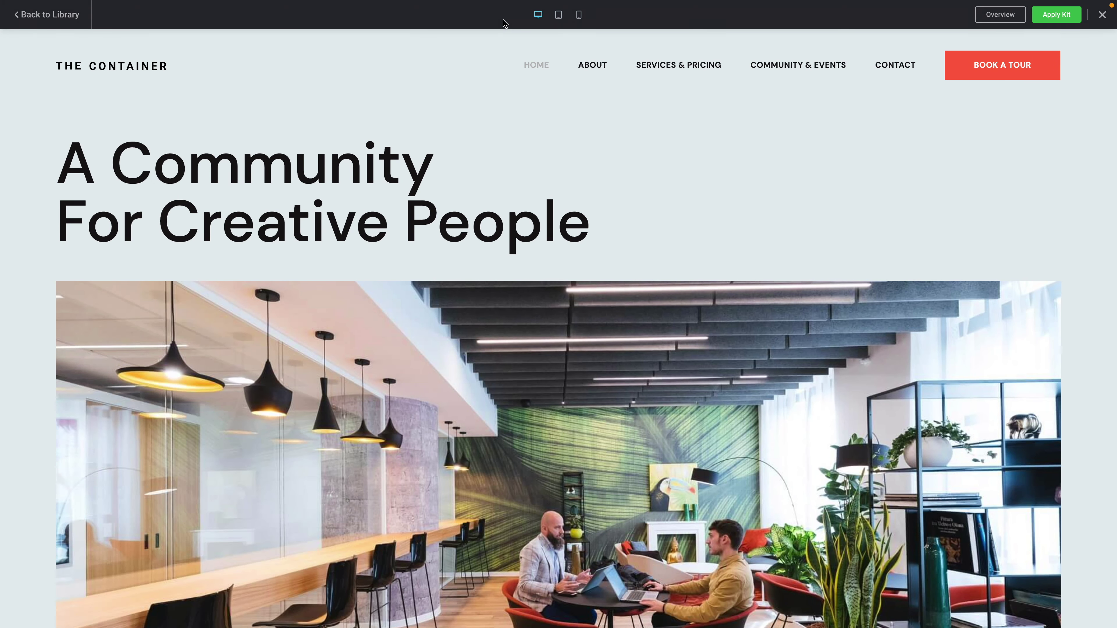
- Examine the demo's home page in the tablet preview and in the mobile preview
click(558, 15)
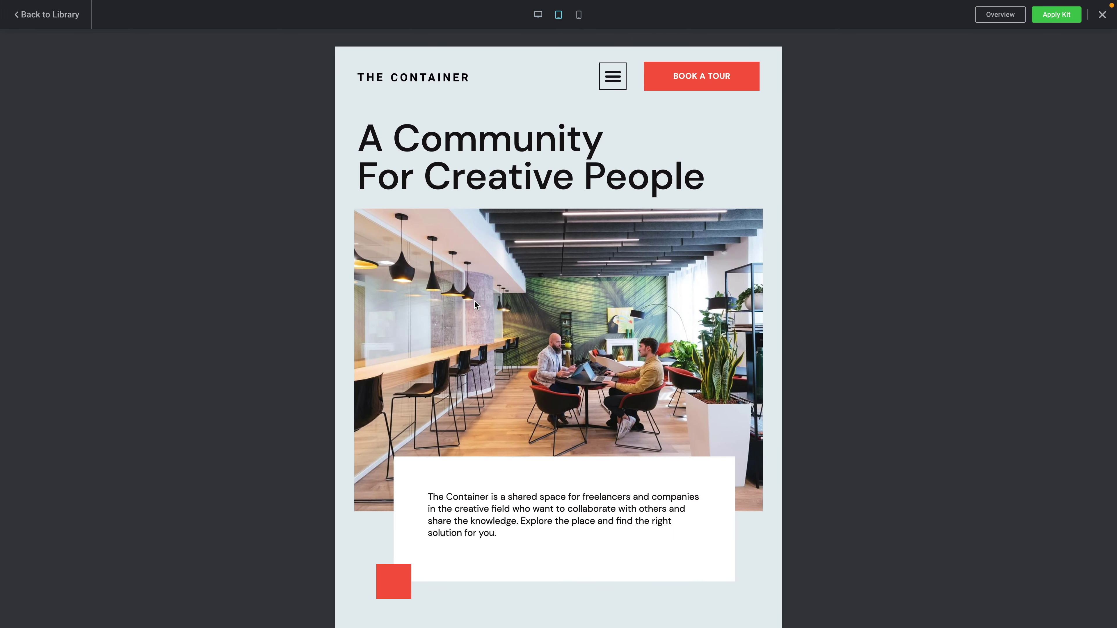
scroll(477, 305, down, 5)
scroll(476, 305, down, 12)
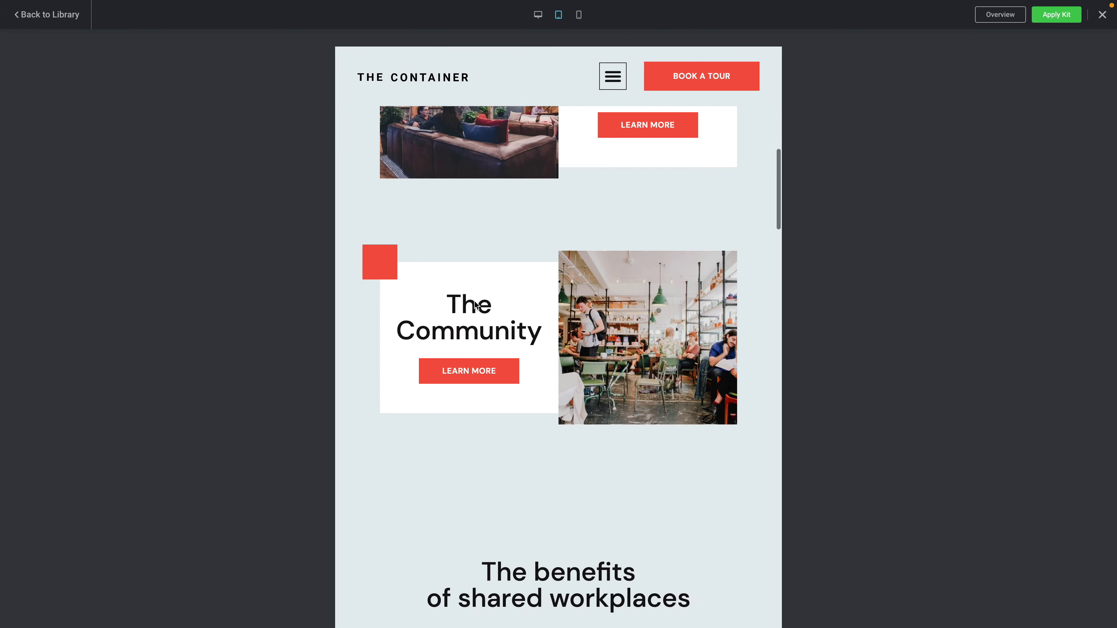
scroll(477, 305, up, 20)
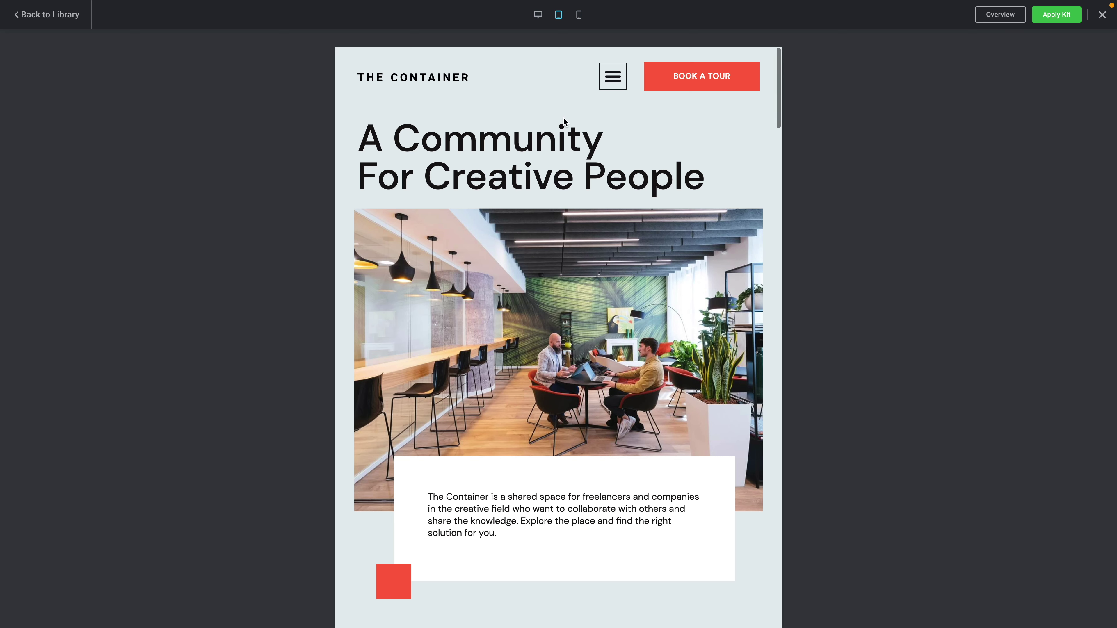
click(579, 14)
scroll(486, 323, down, 3)
scroll(487, 325, down, 8)
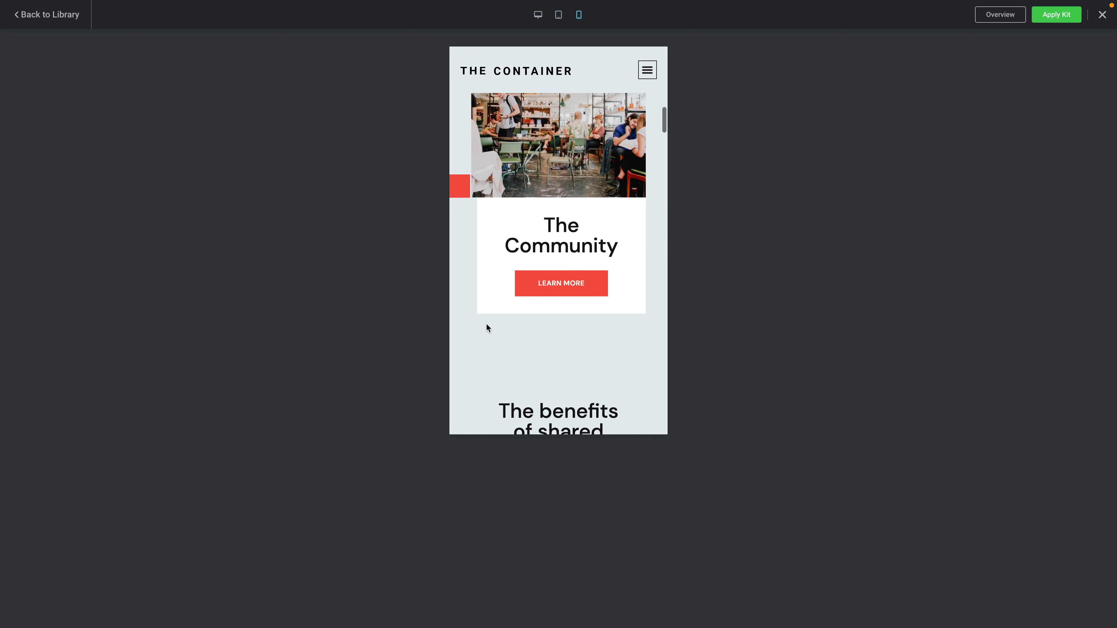
- Switch back to the desktop preview and view the demo's About and Services & Pricing pages
click(538, 14)
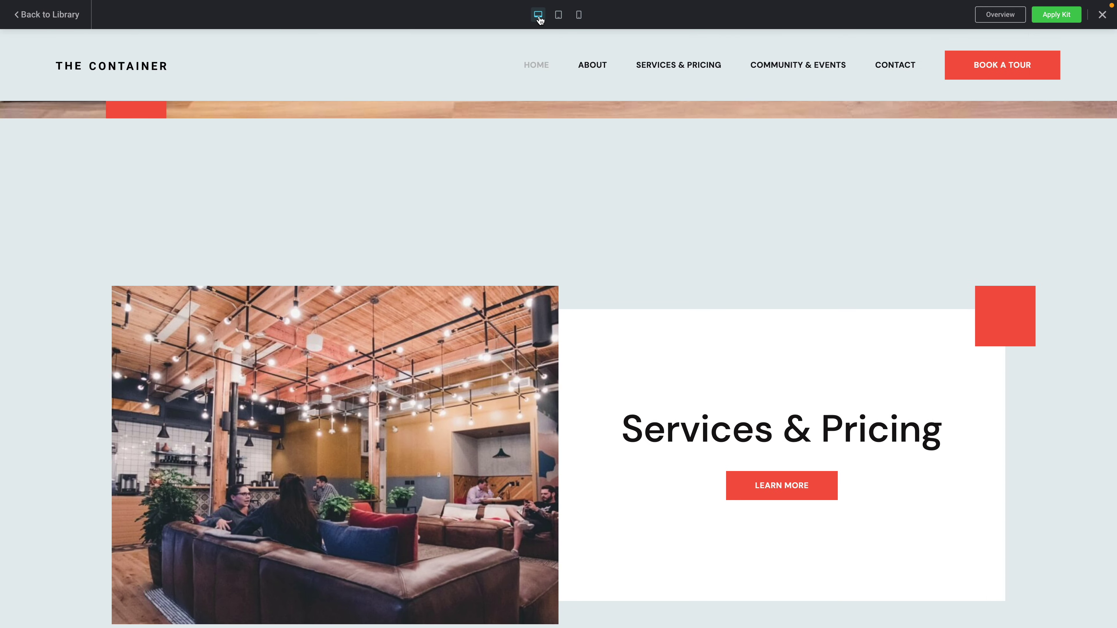
click(591, 65)
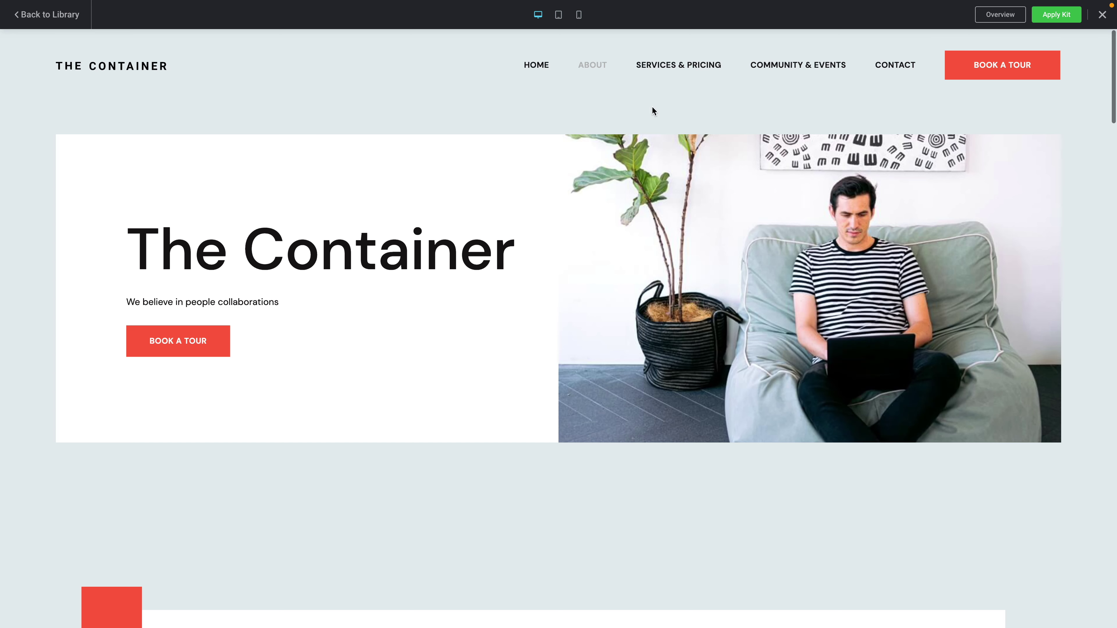
click(662, 65)
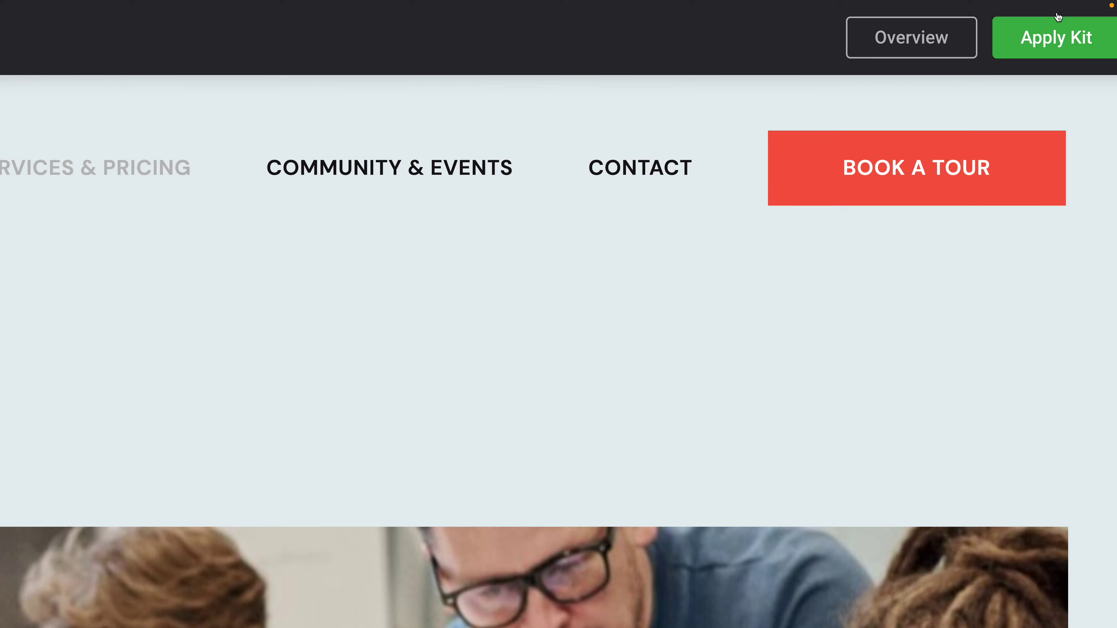
- Apply the entire Shared Workspace kit, overriding the existing header and footer, with unfiltered file uploads enabled
click(1041, 42)
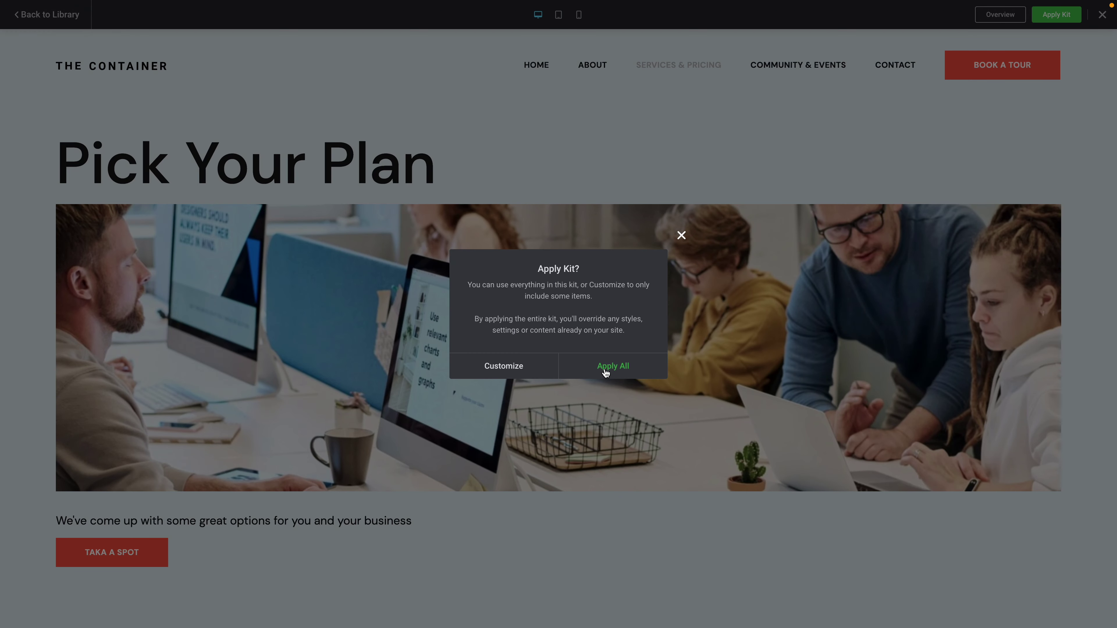
click(605, 371)
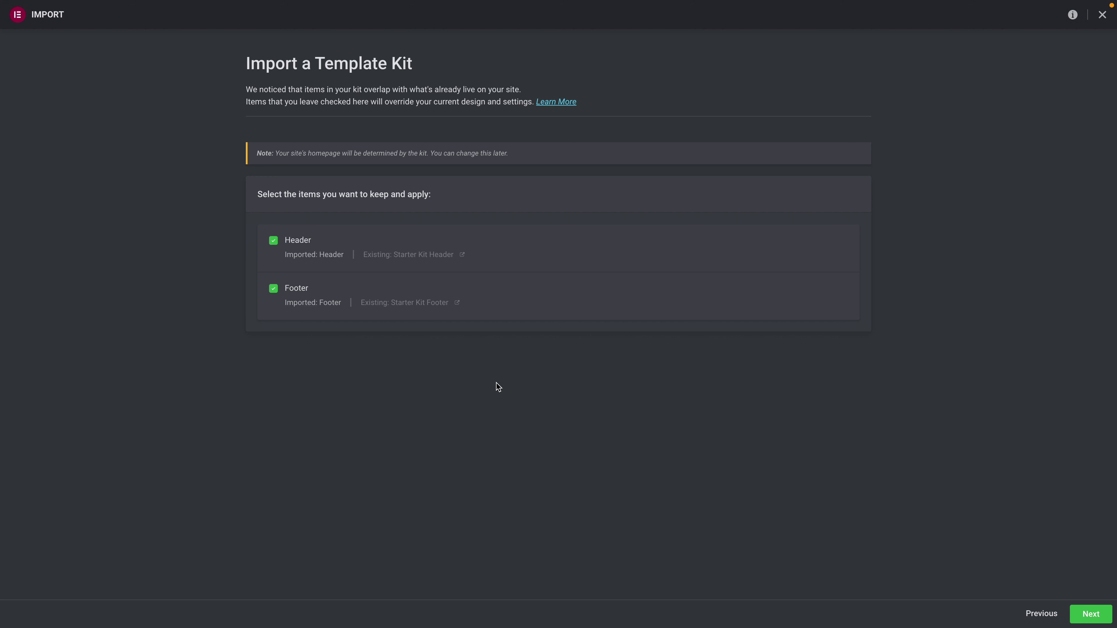
click(1089, 620)
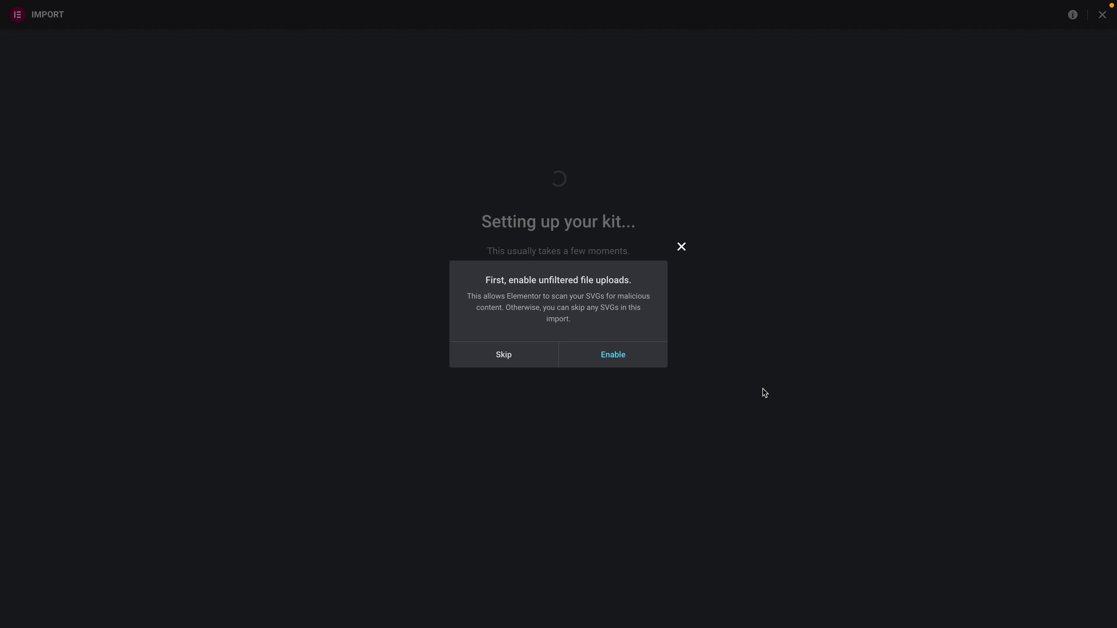
click(609, 360)
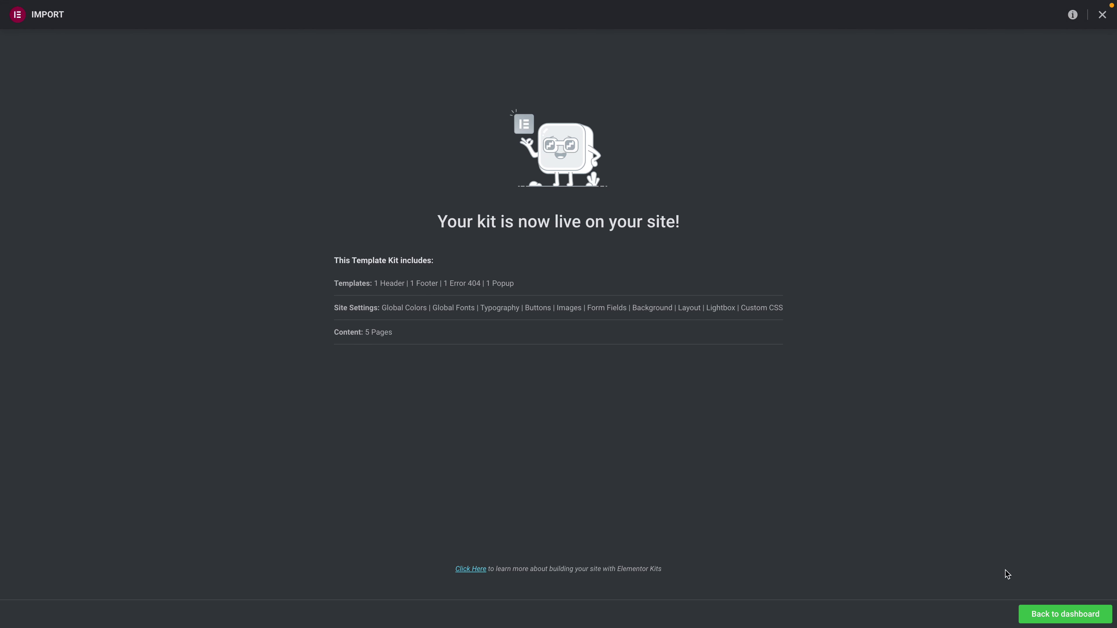
- Go back to the dashboard and visit the live site to view the imported kit
click(1047, 614)
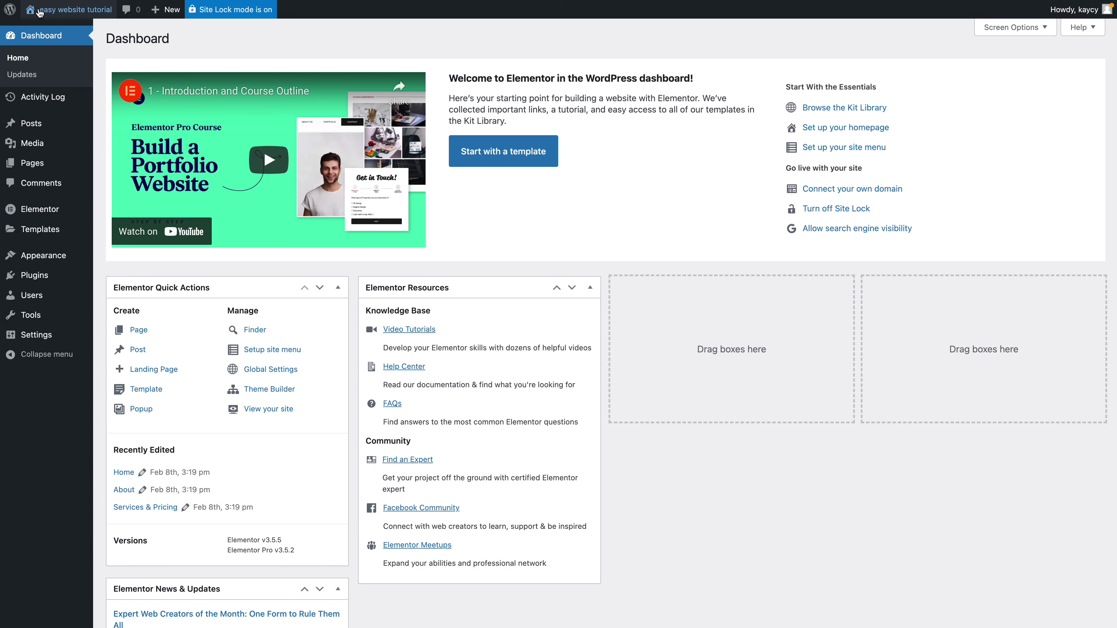
mouse_move(31, 10)
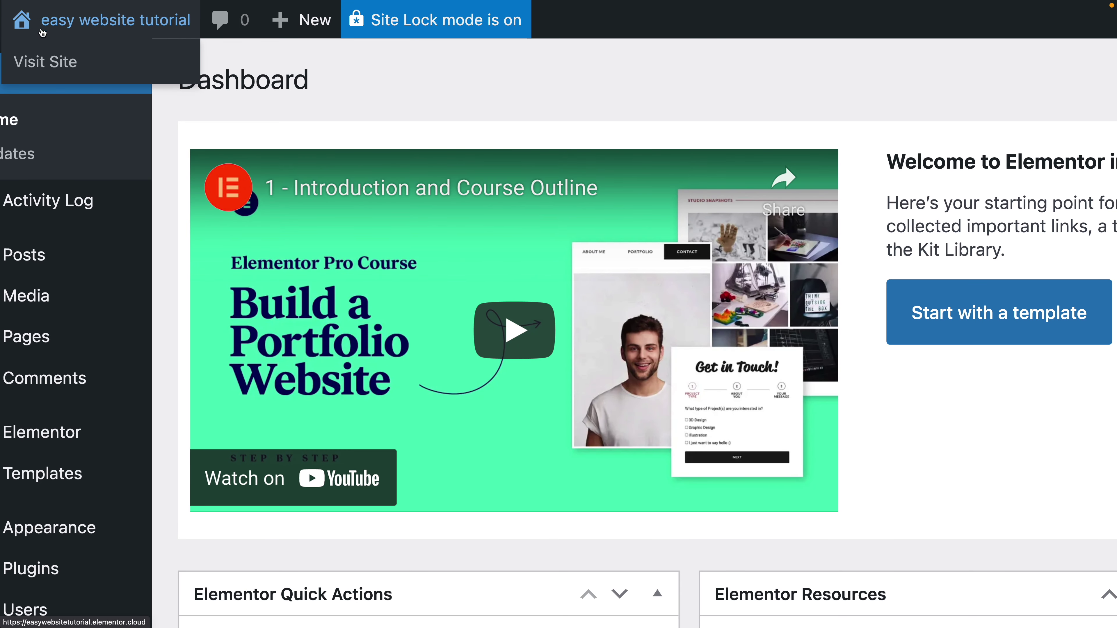
click(42, 64)
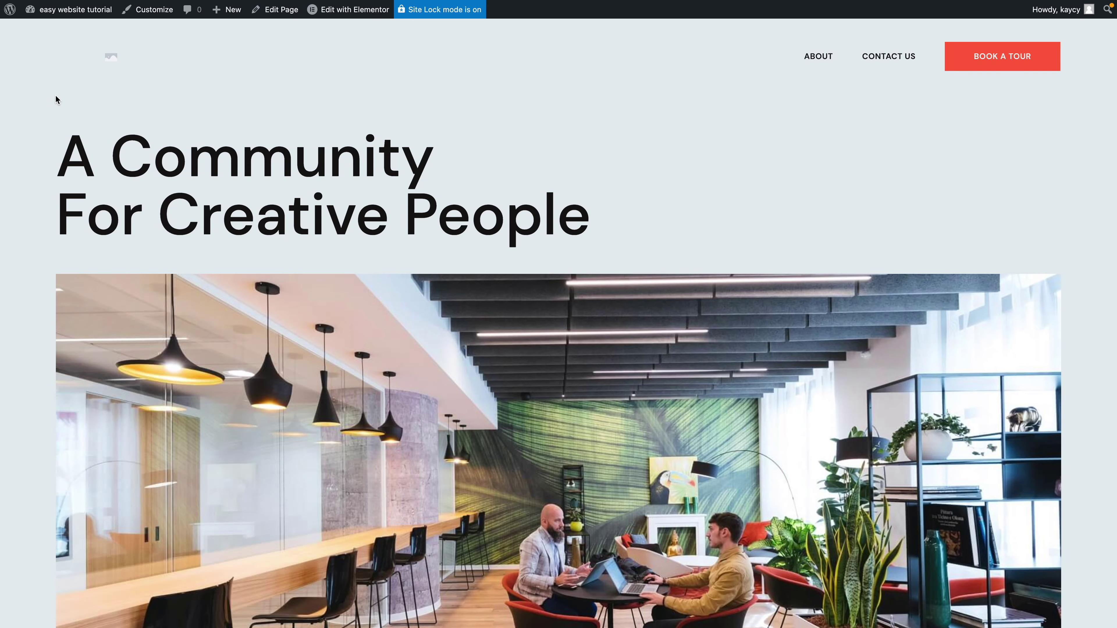
- Go to the site's page list from the dashboard, rename the About page to About Us, and reload the list
scroll(55, 95, down, 10)
scroll(55, 95, down, 15)
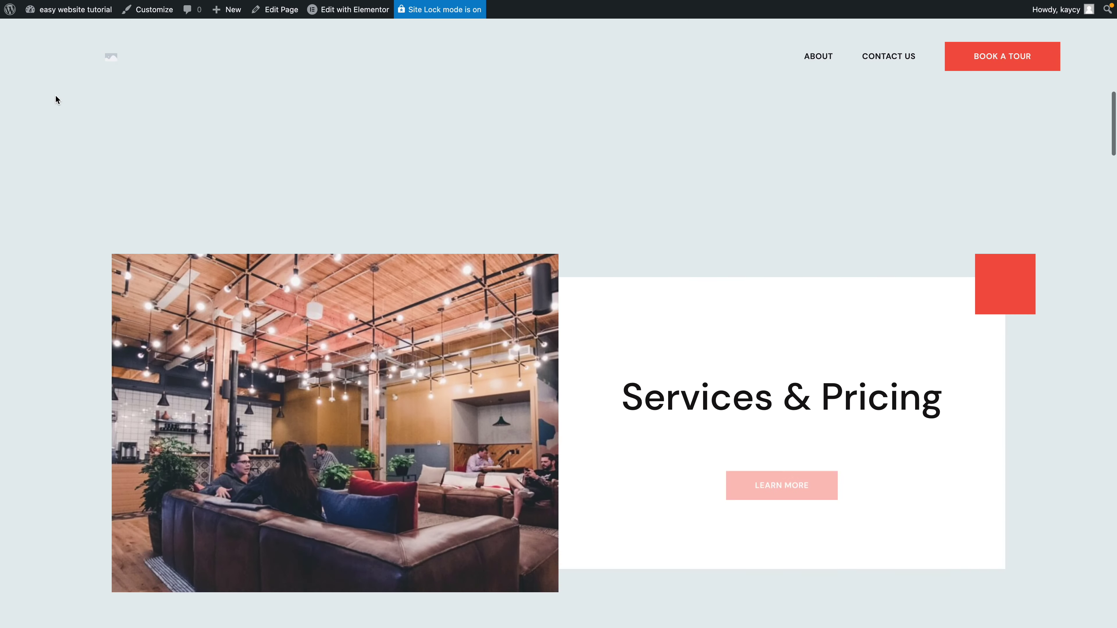
scroll(65, 110, up, 20)
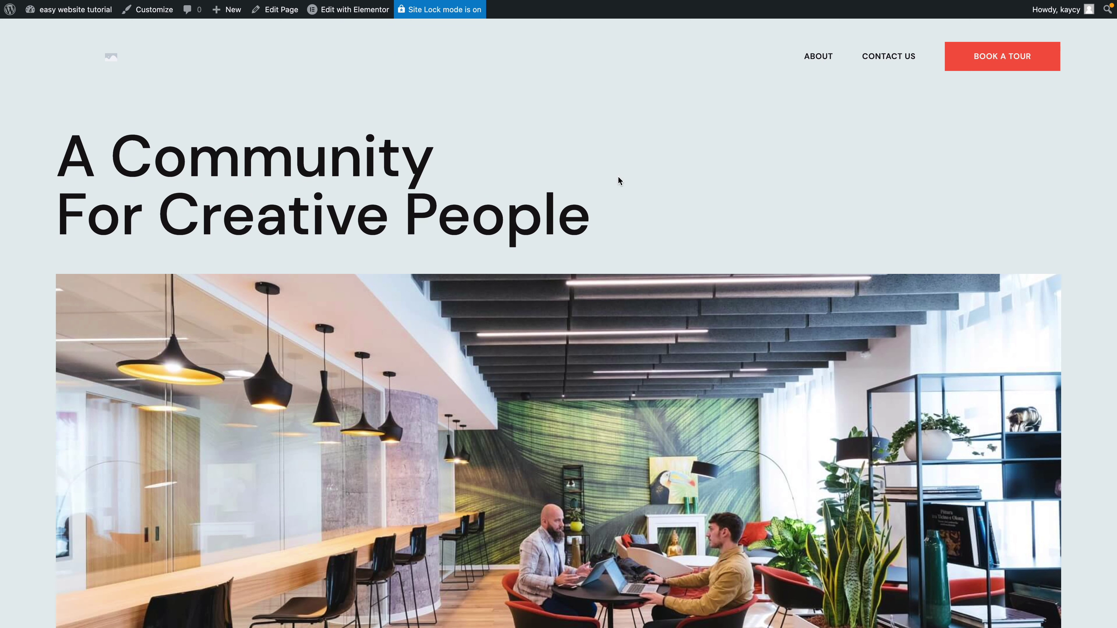
mouse_move(44, 15)
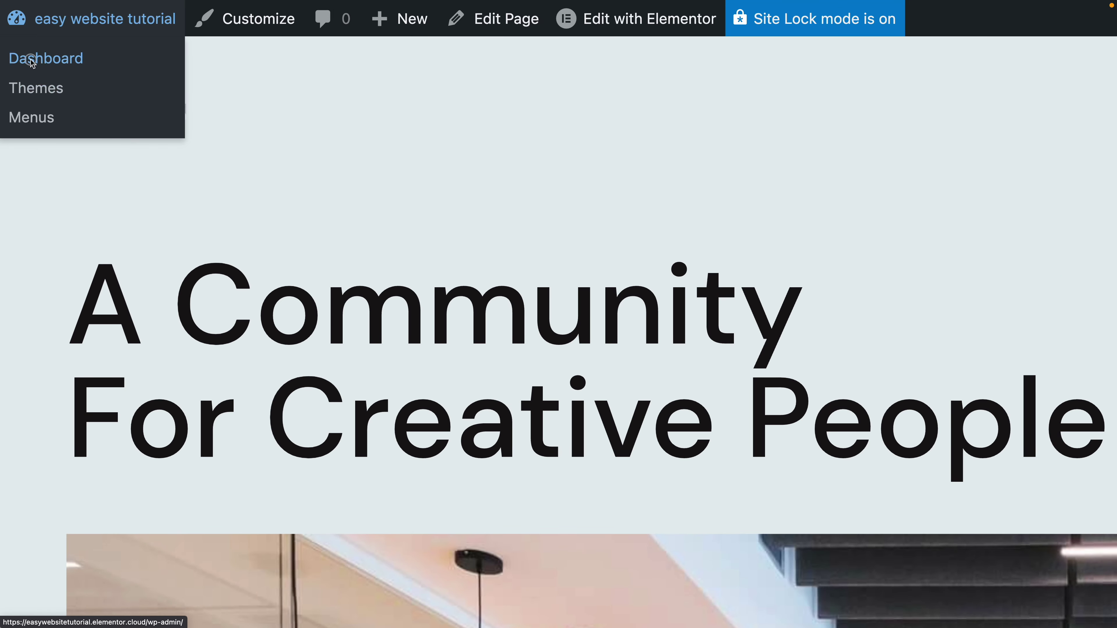
click(23, 57)
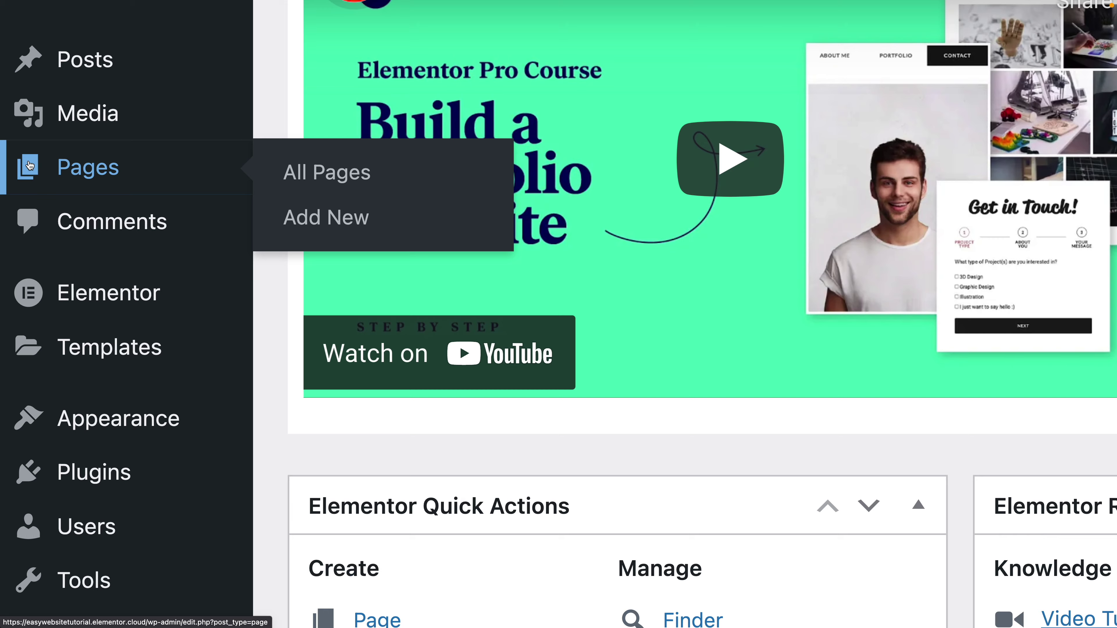
click(29, 165)
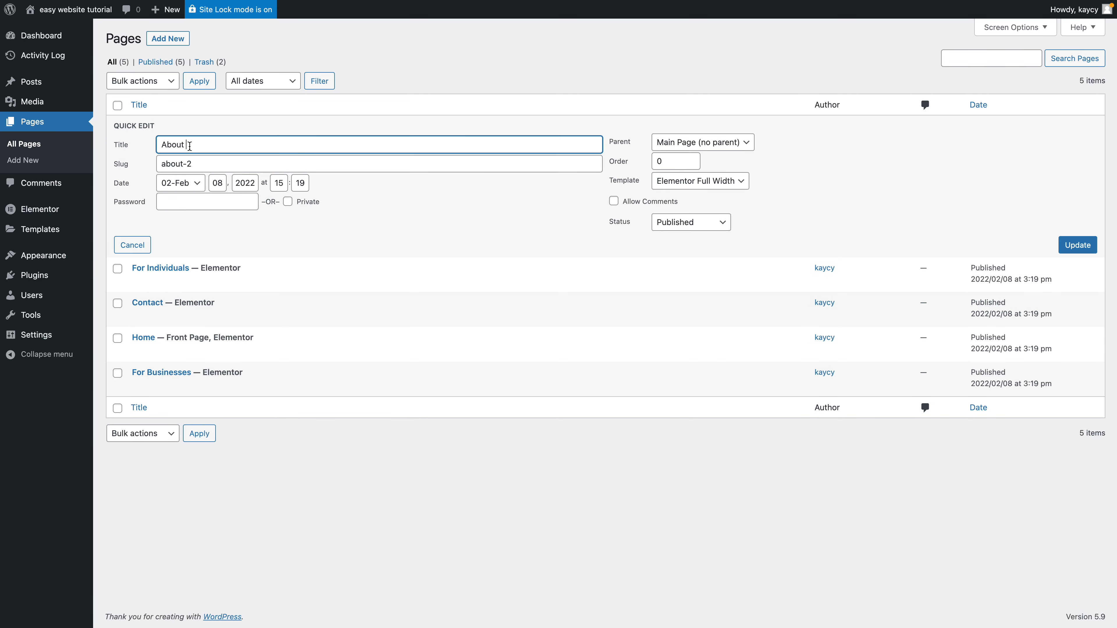
key(Return)
key(super+r)
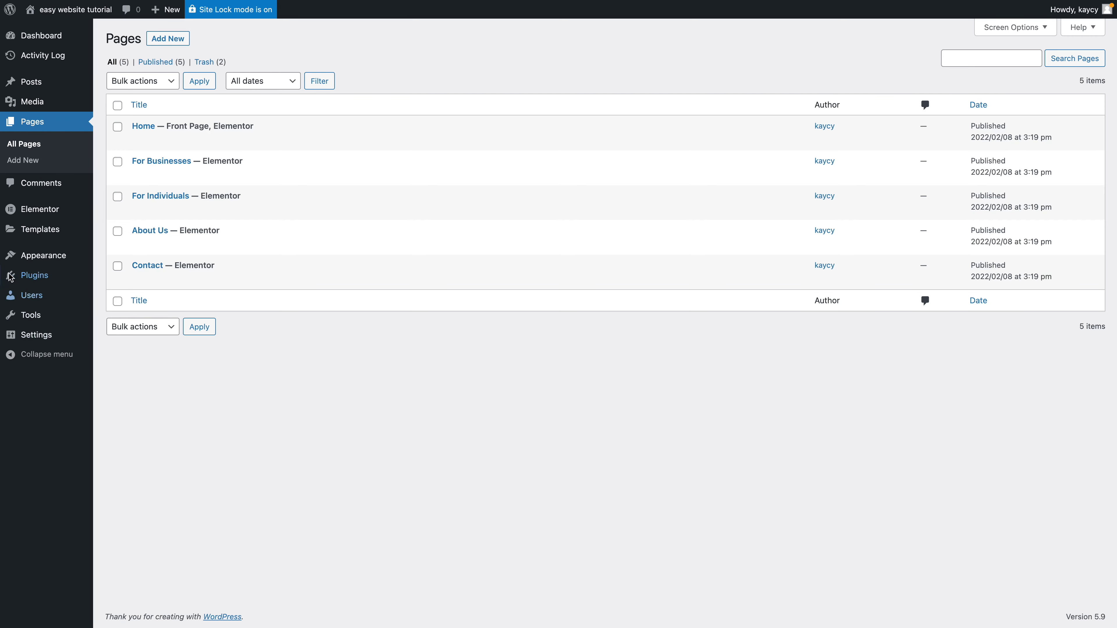
- Assign the site menu to the Header display location, add all the pages to it, and save the menu
mouse_move(5, 255)
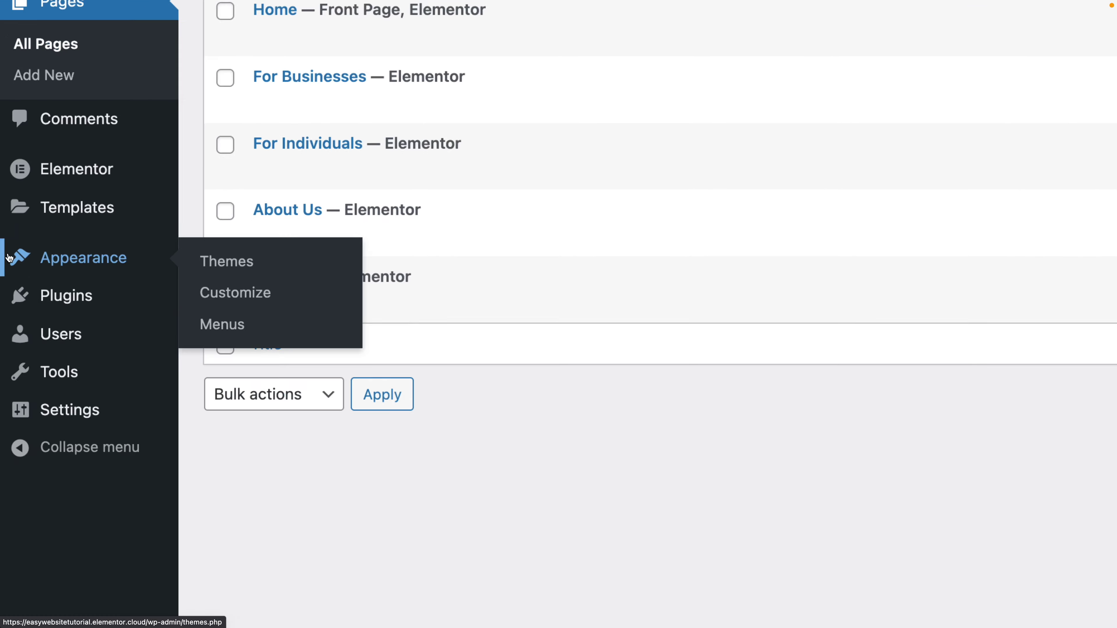
click(214, 327)
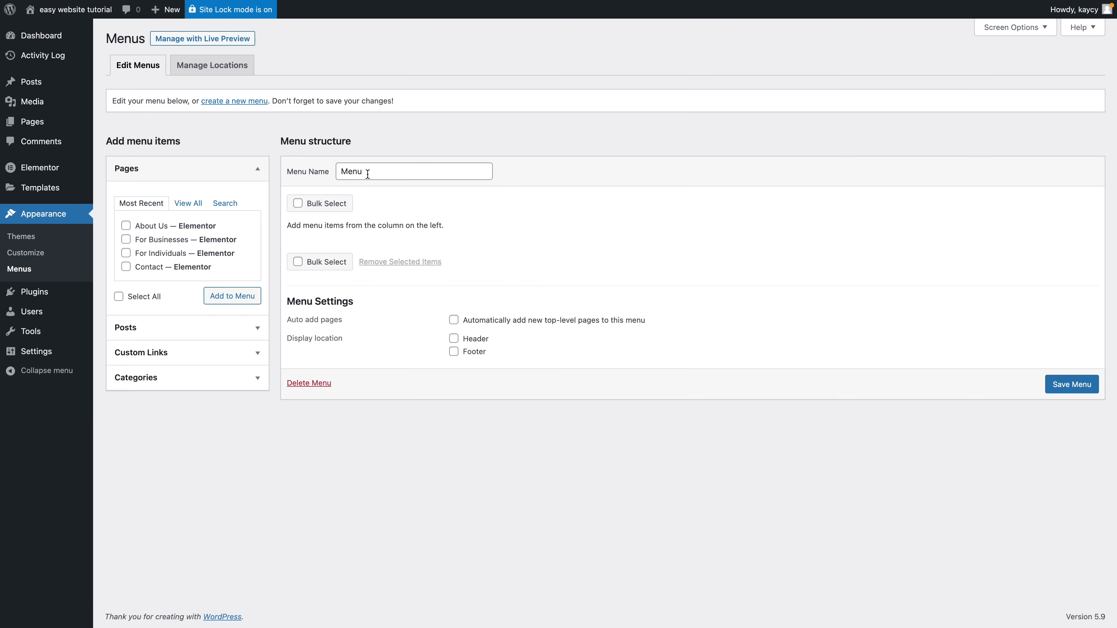
click(454, 339)
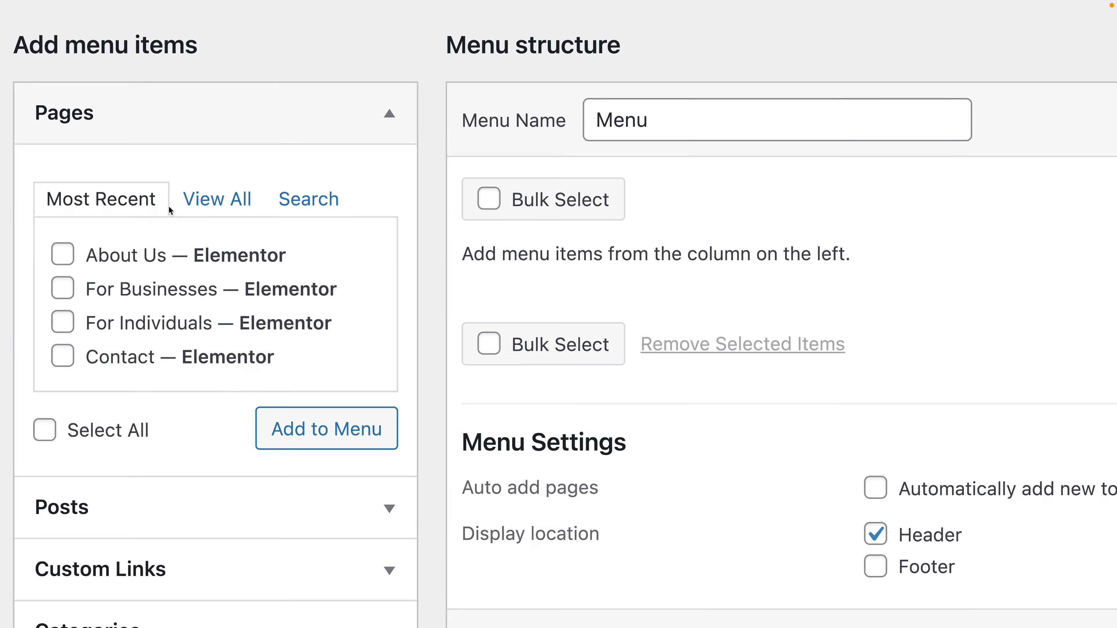
click(200, 202)
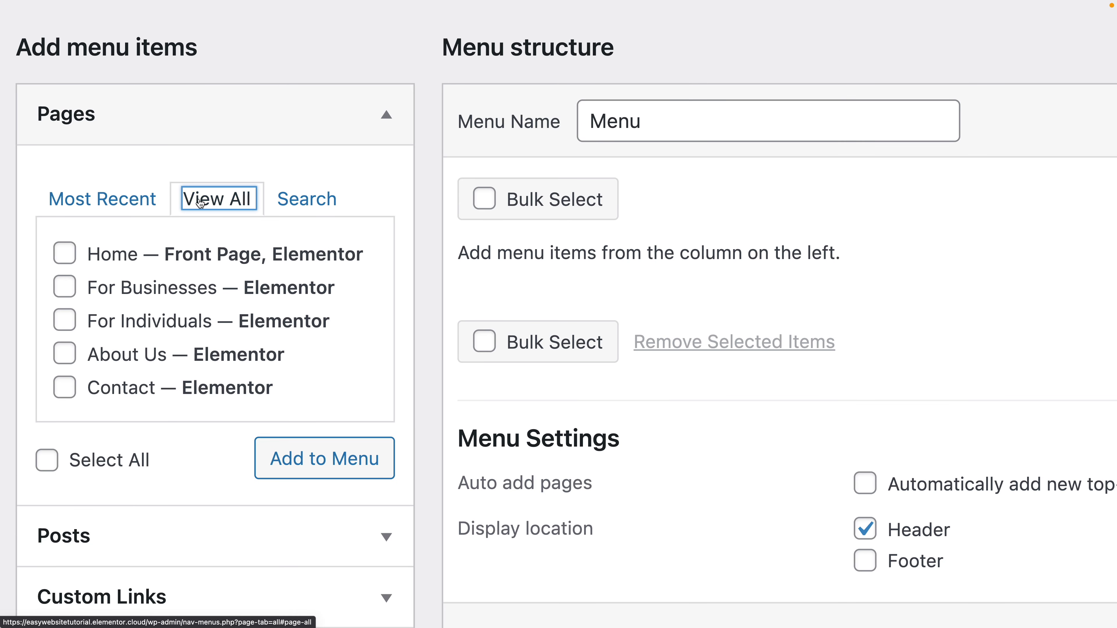
click(45, 462)
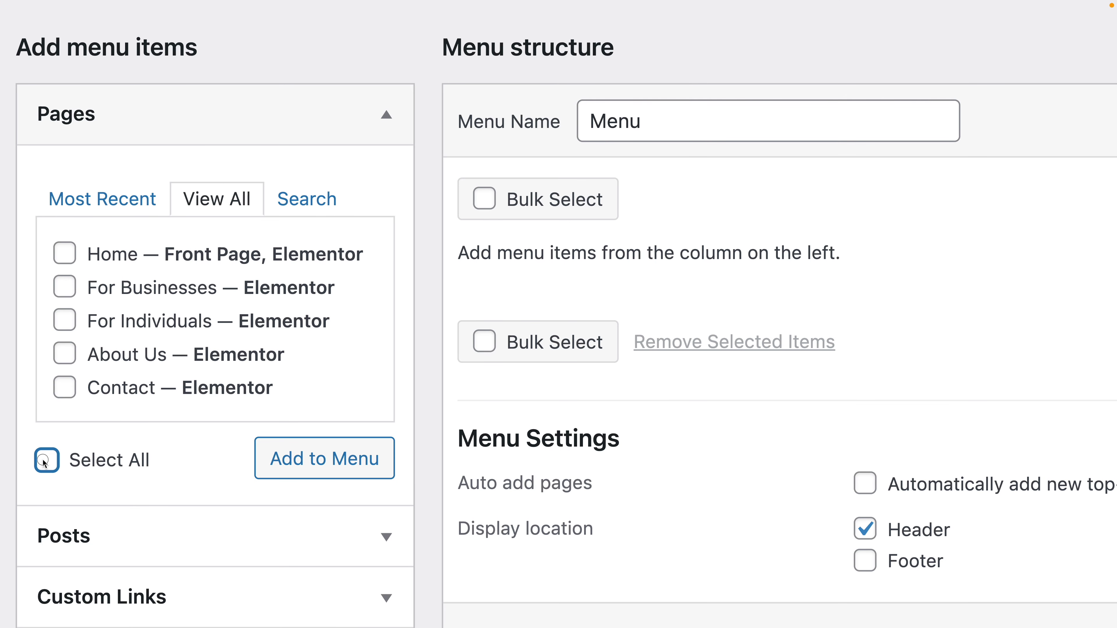
click(343, 465)
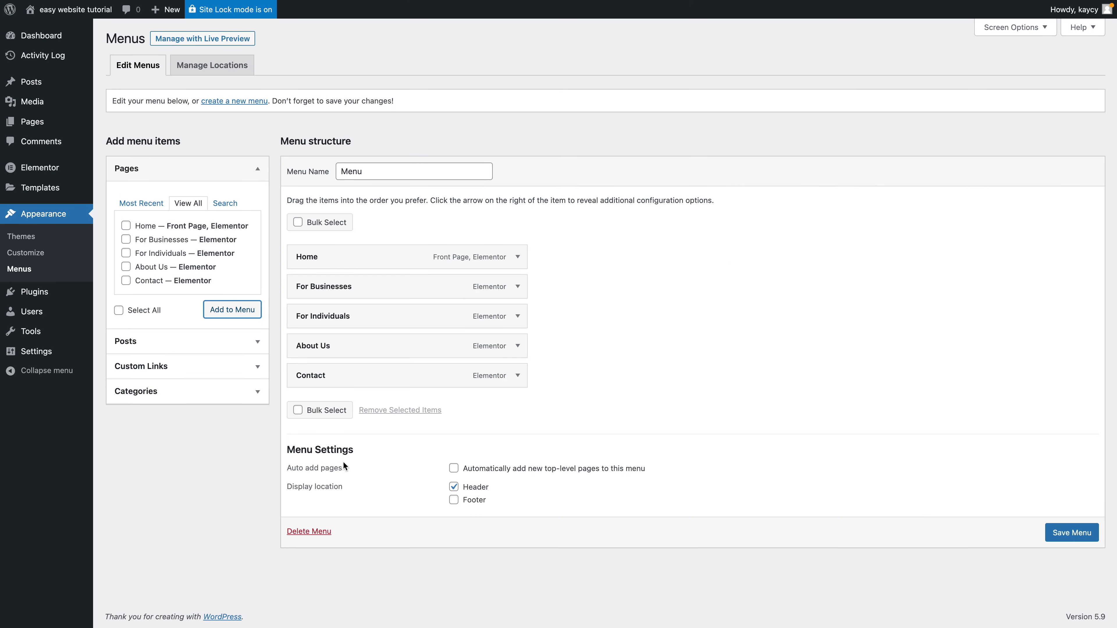
click(1063, 534)
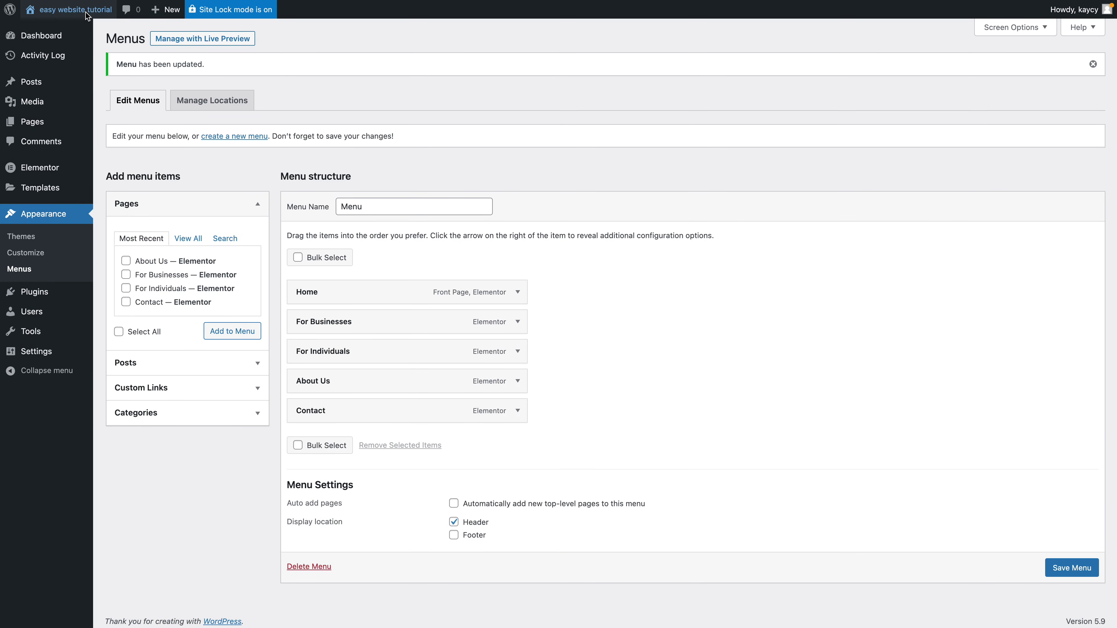
- Visit the live site to check the header navigation
mouse_move(64, 22)
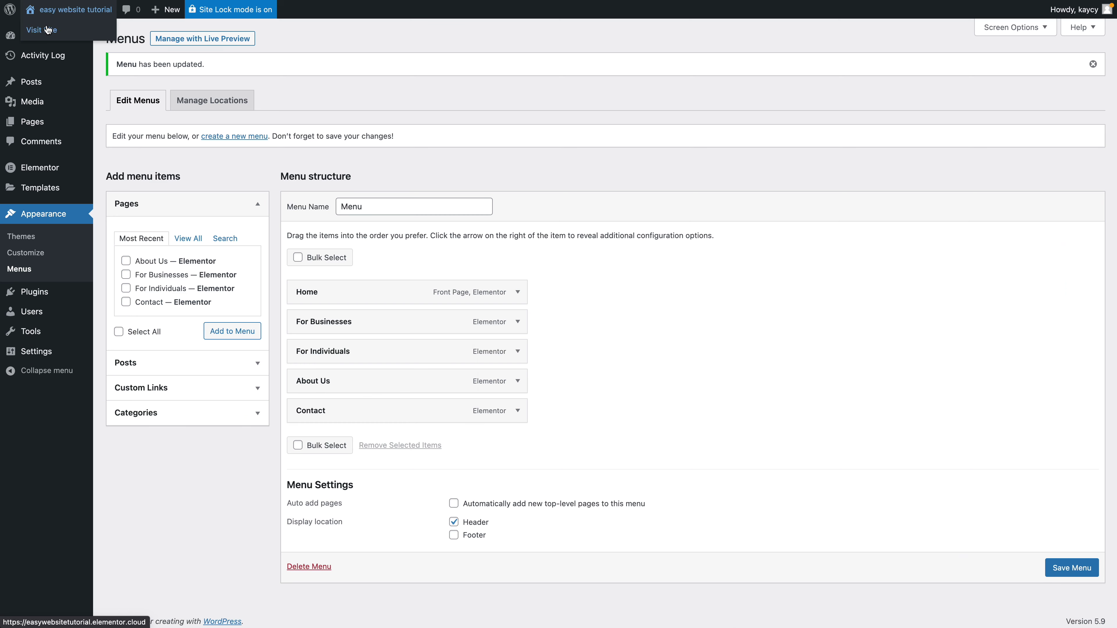
click(44, 29)
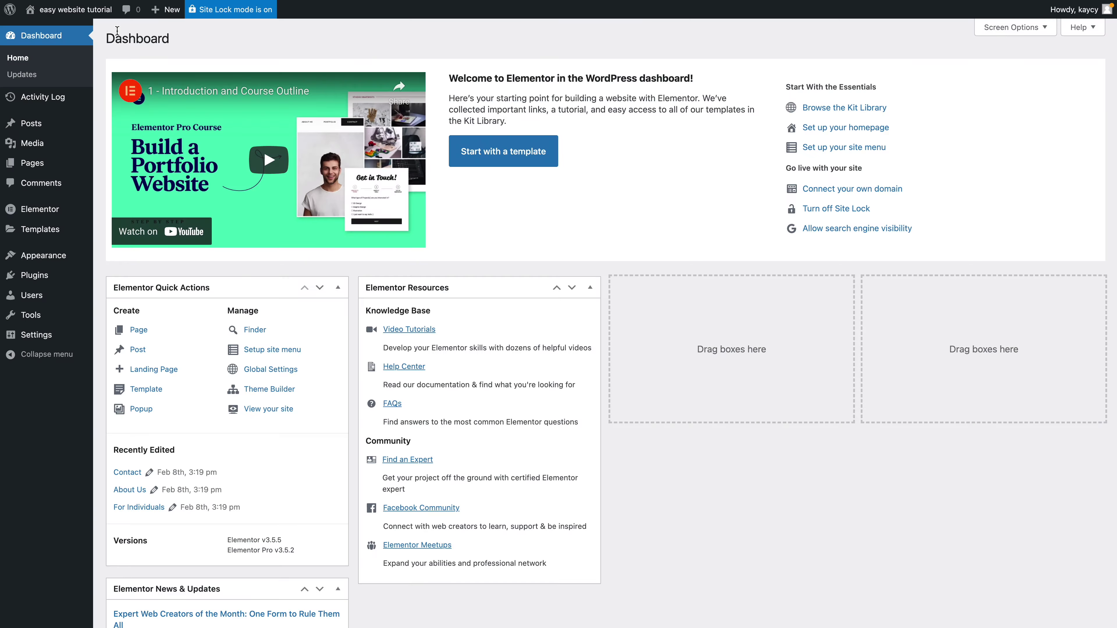
mouse_move(37, 5)
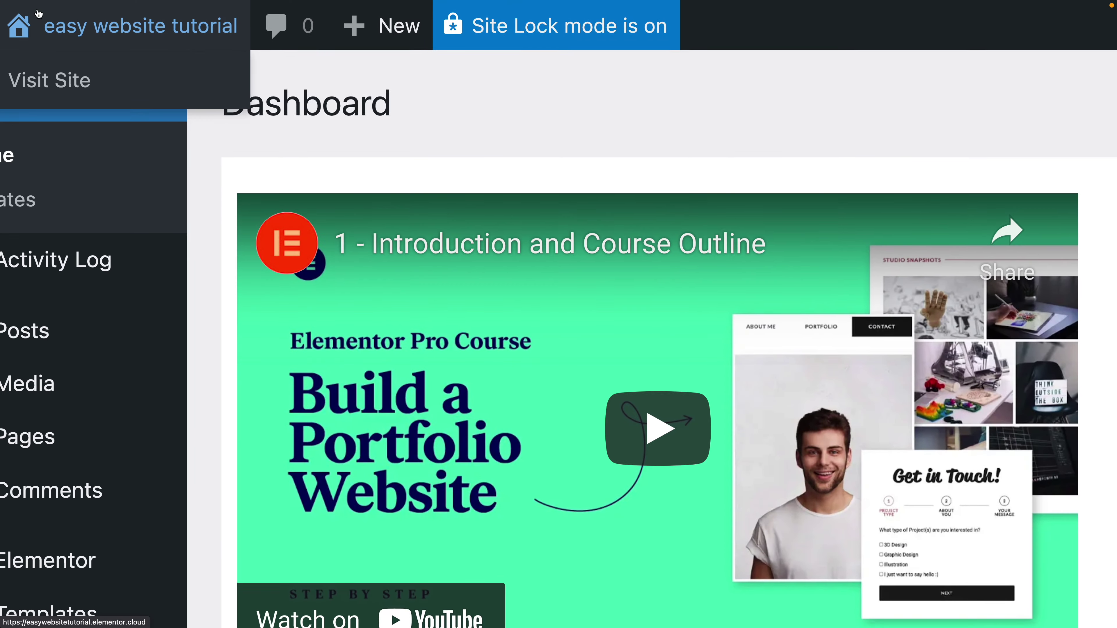
click(45, 79)
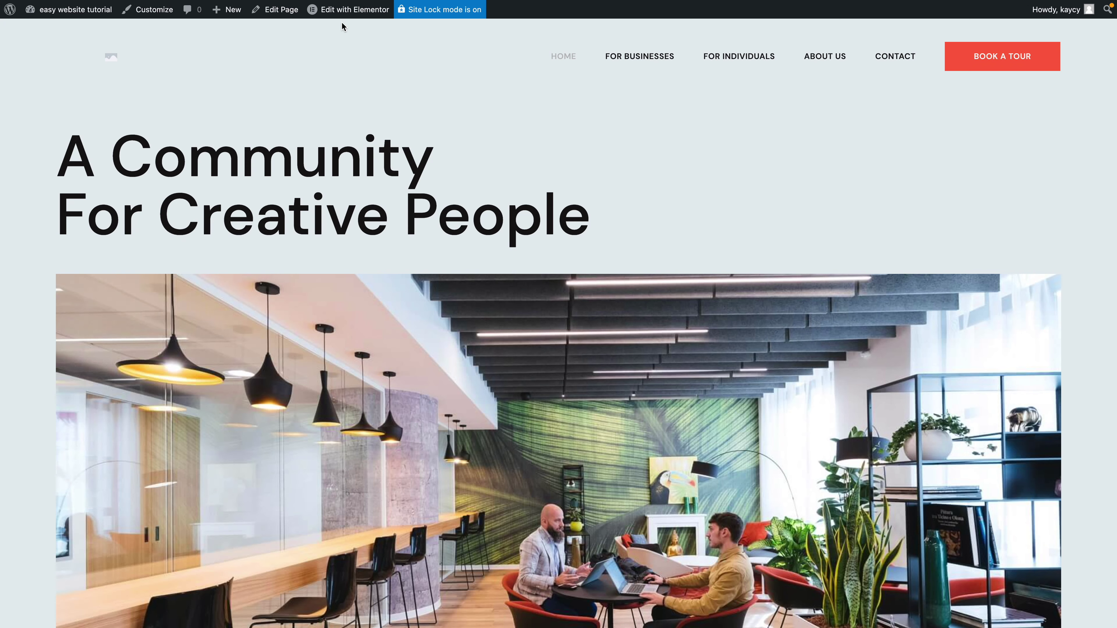
- Open the home page in the Elementor editor and go to Global Colors in the site settings
mouse_move(337, 6)
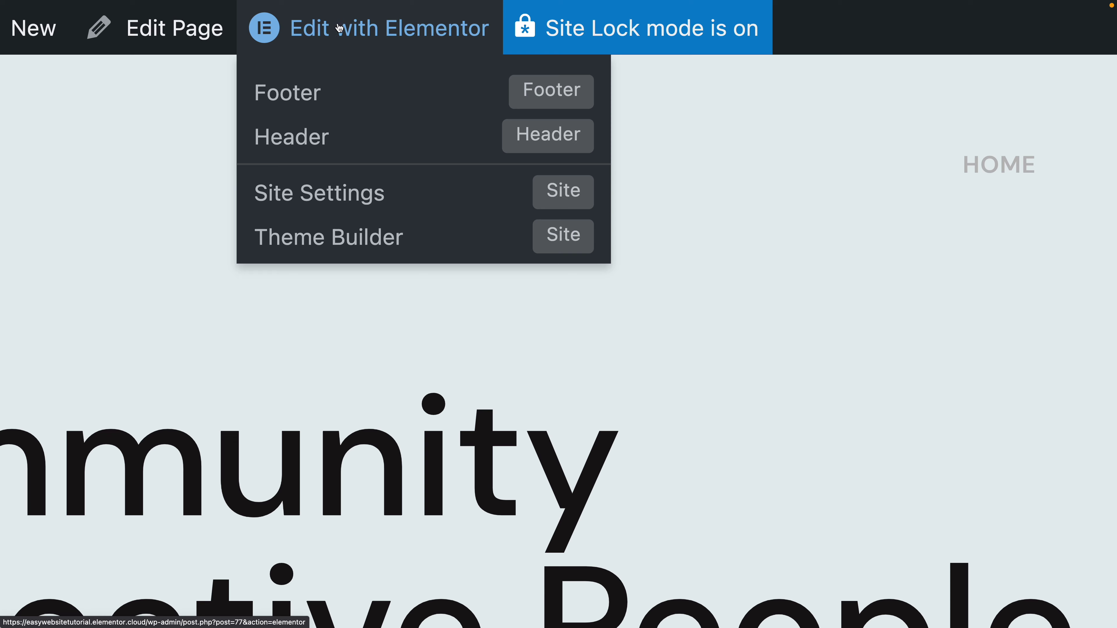
click(338, 28)
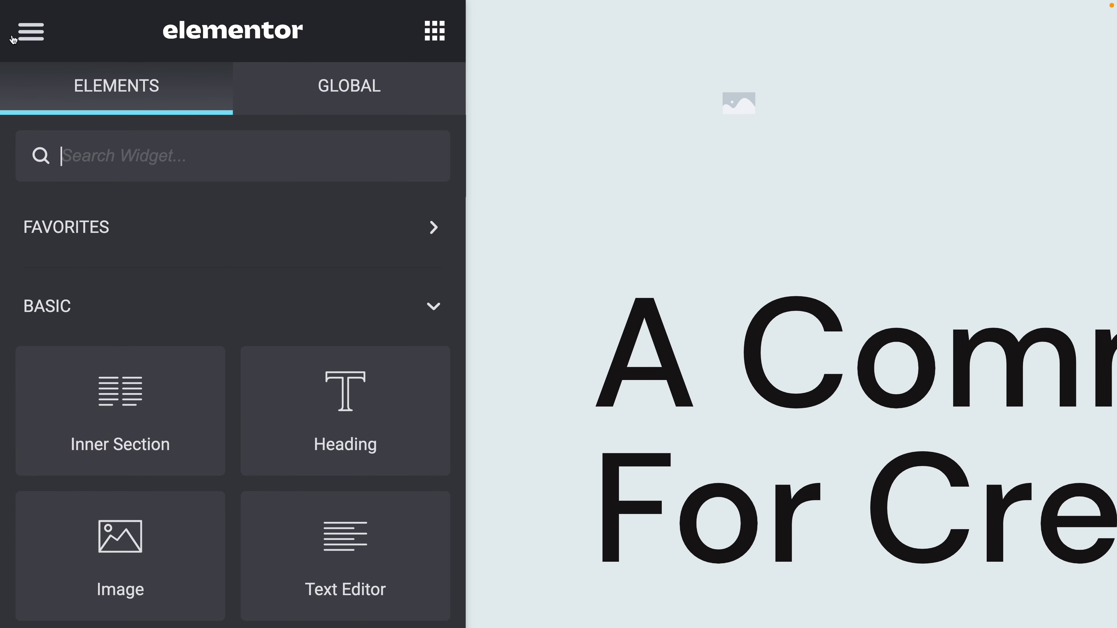
click(14, 39)
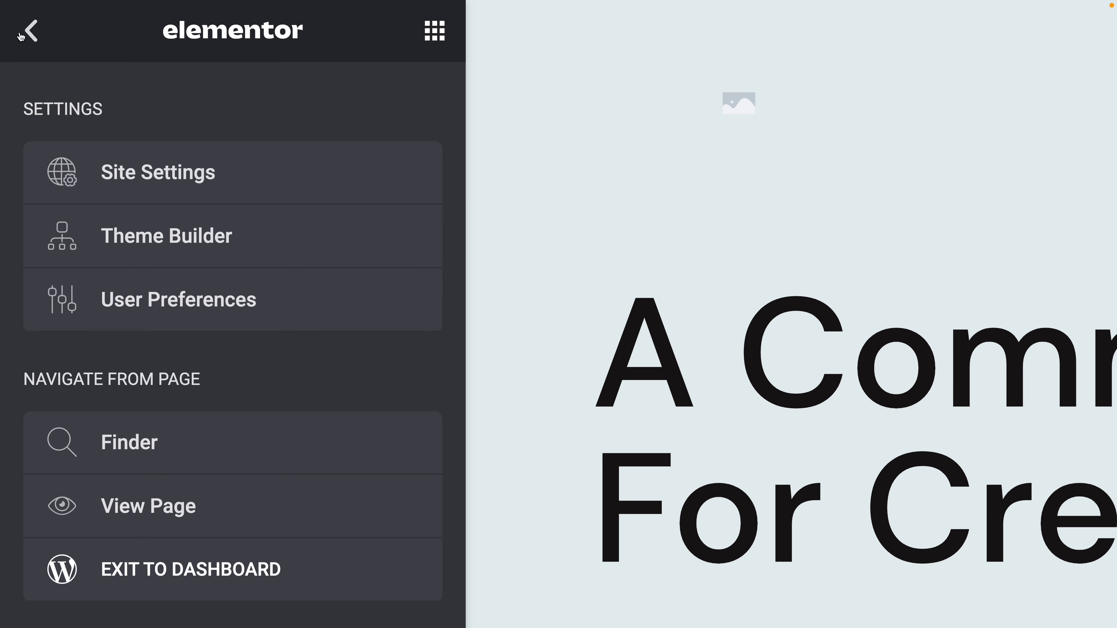
click(123, 175)
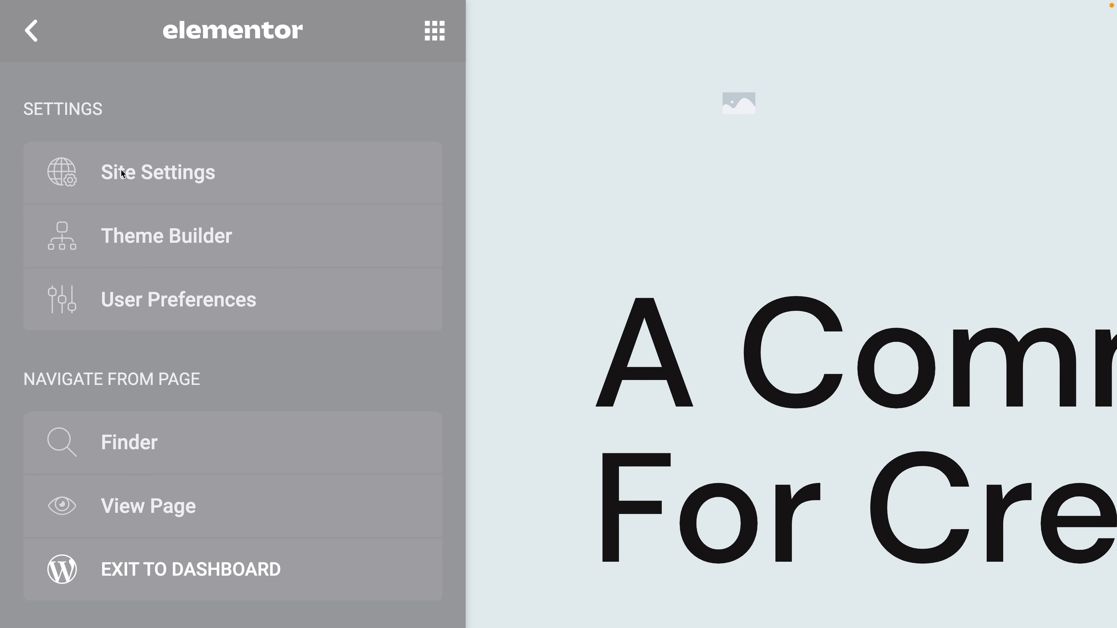
click(176, 174)
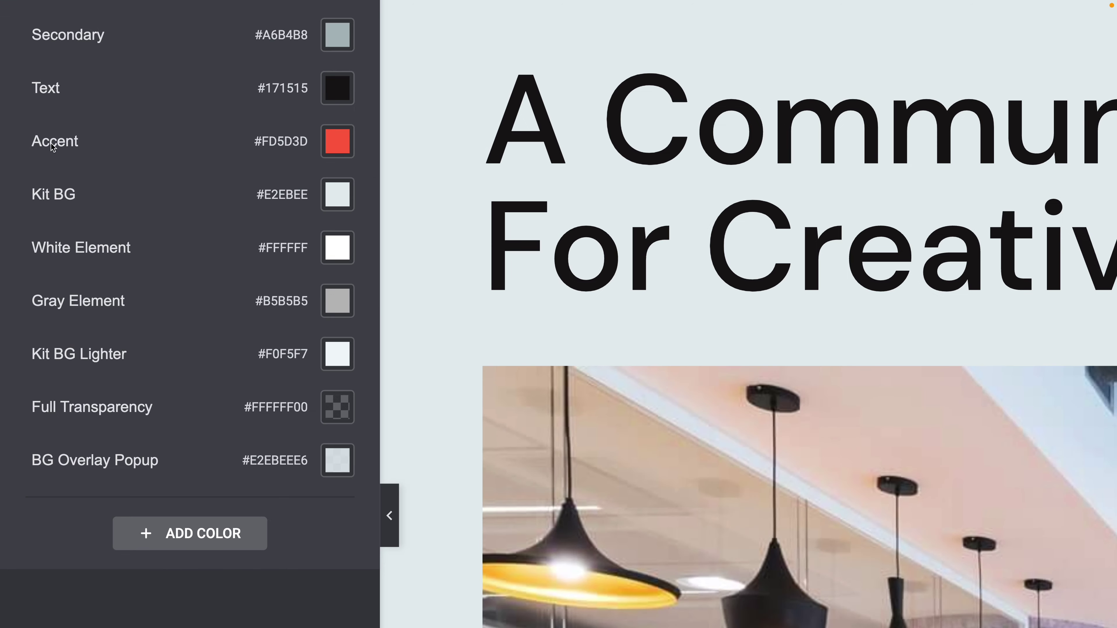
- Consult Canva's 100 color combination ideas, set the Accent global color to #2162F9, and update the site settings
click(340, 147)
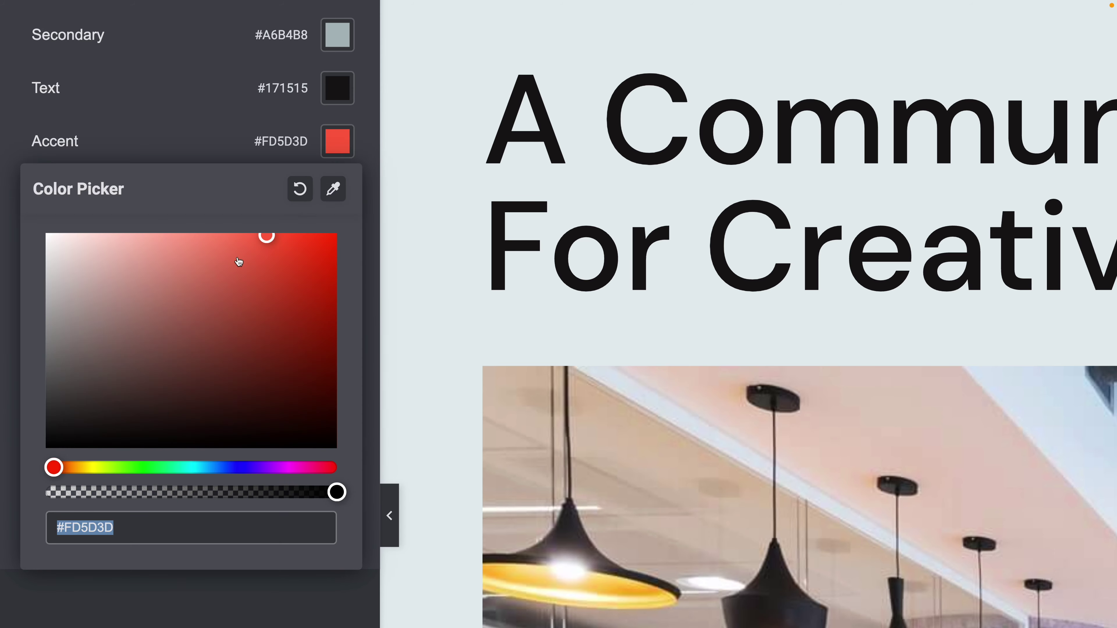
double_click(74, 527)
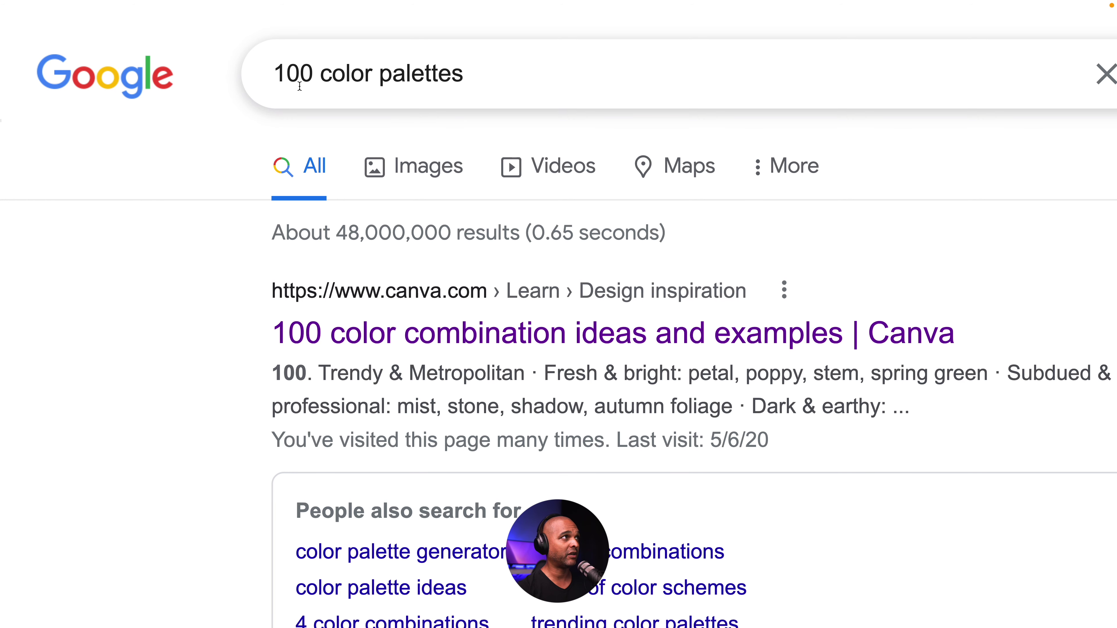
scroll(228, 296, down, 2)
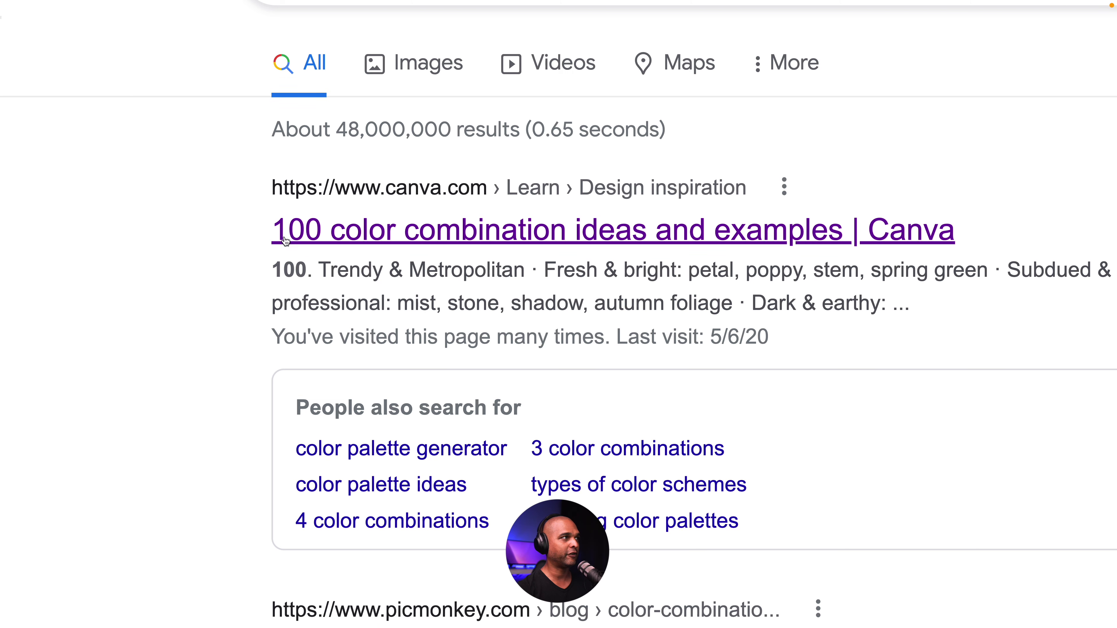
click(272, 246)
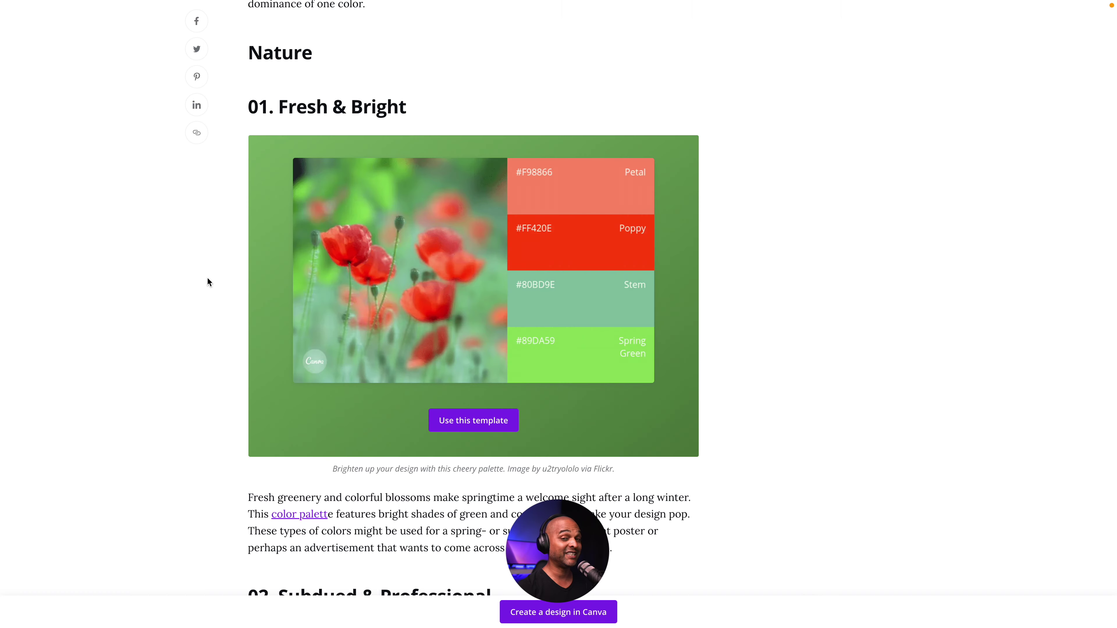
scroll(207, 281, down, 5)
scroll(208, 282, down, 5)
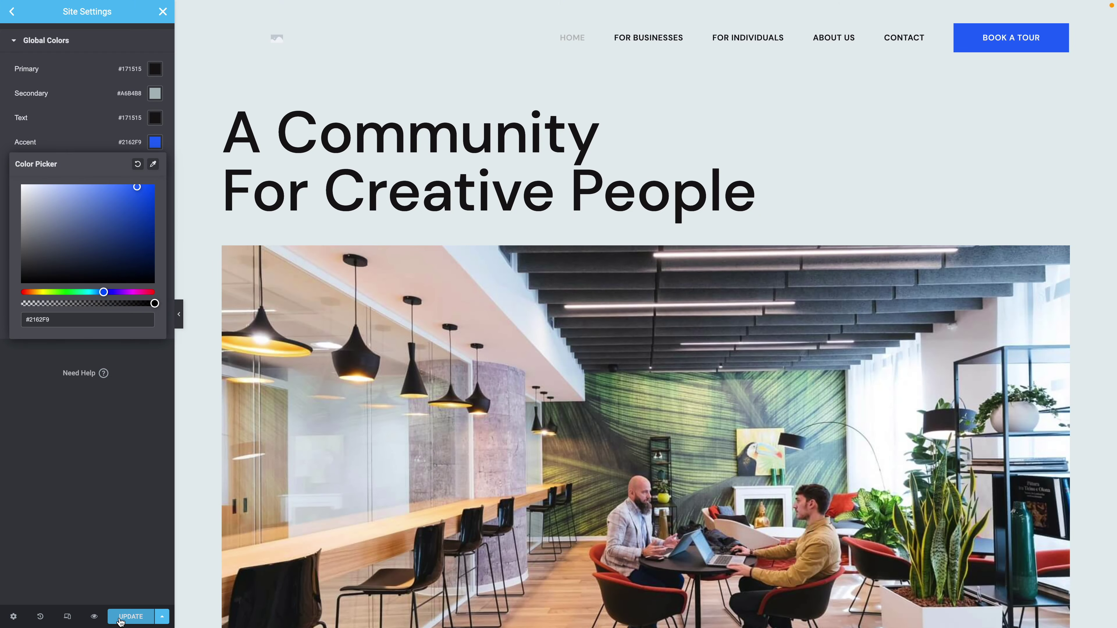
click(121, 618)
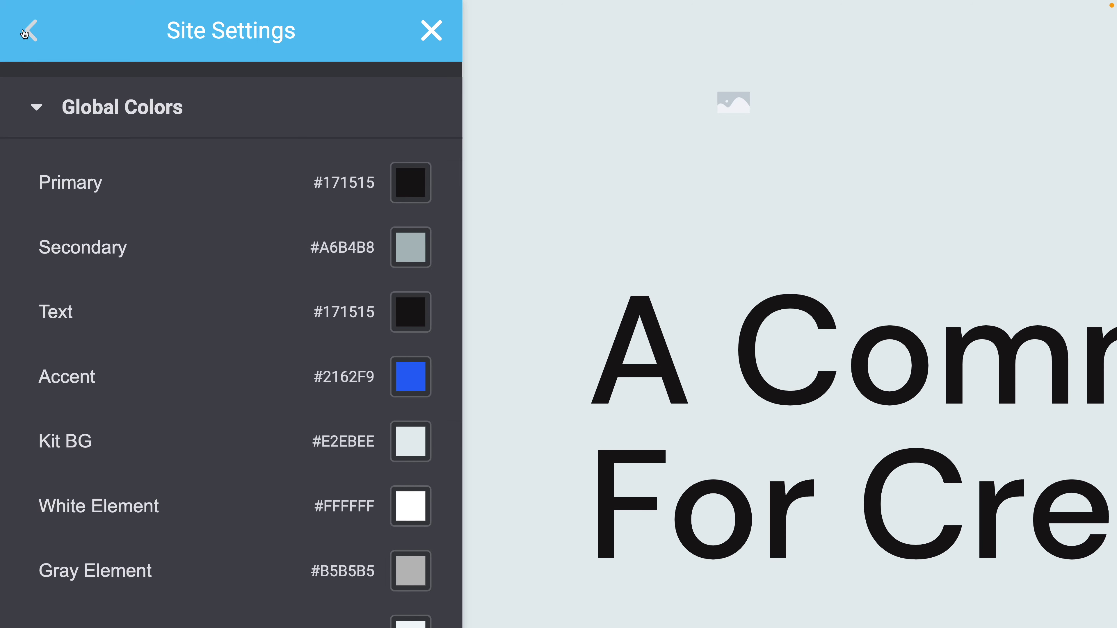
- Switch from Global Colors to Global Fonts and set the Primary font's family to Poppins
click(24, 34)
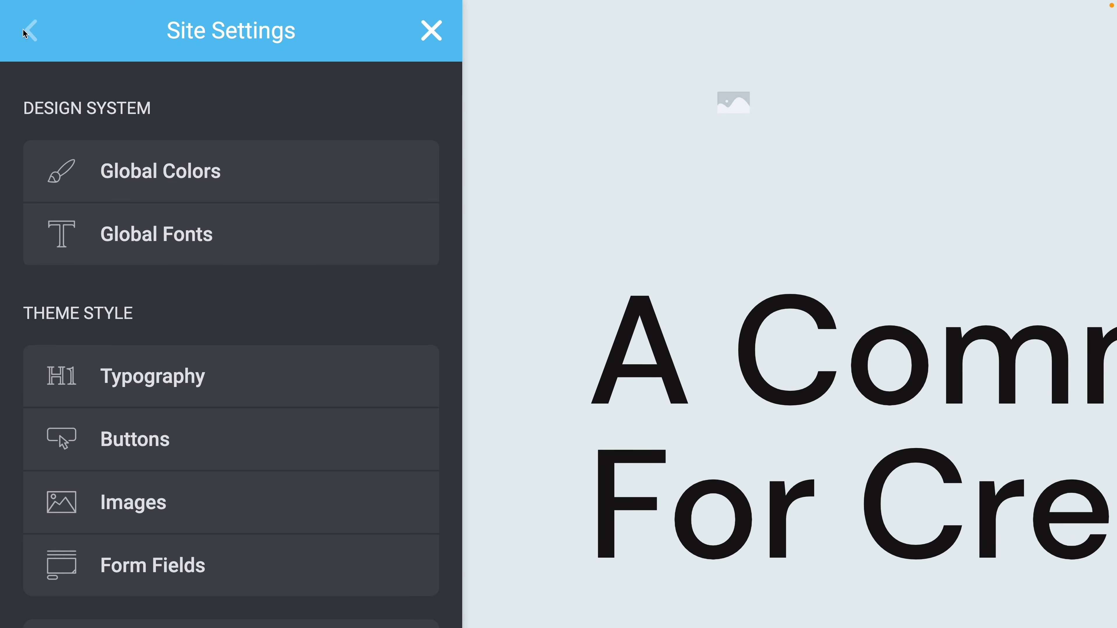
click(130, 237)
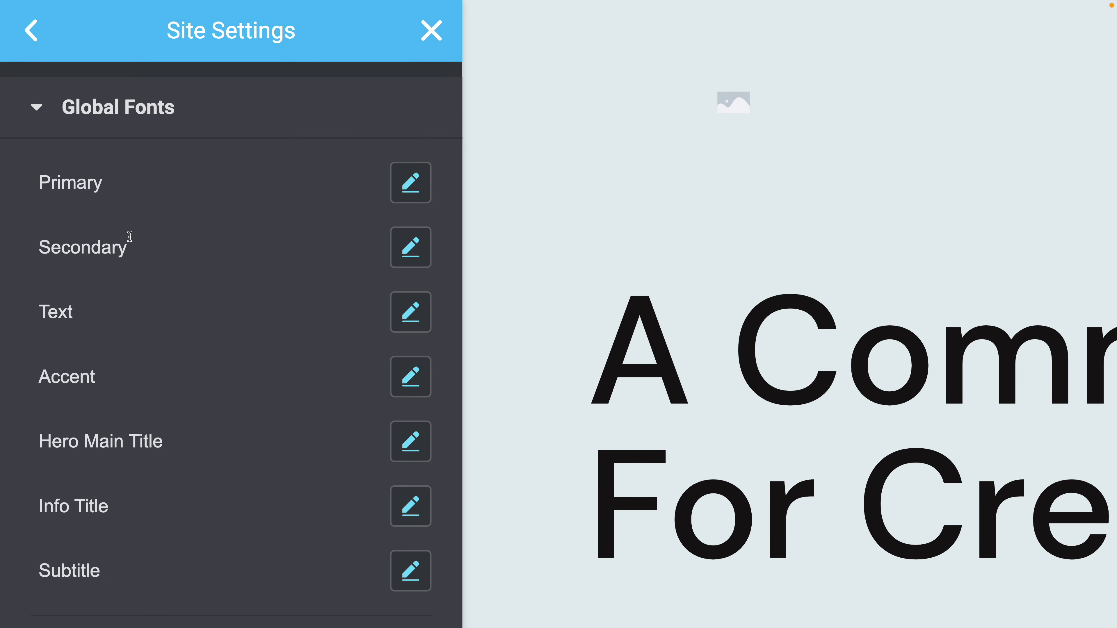
click(412, 185)
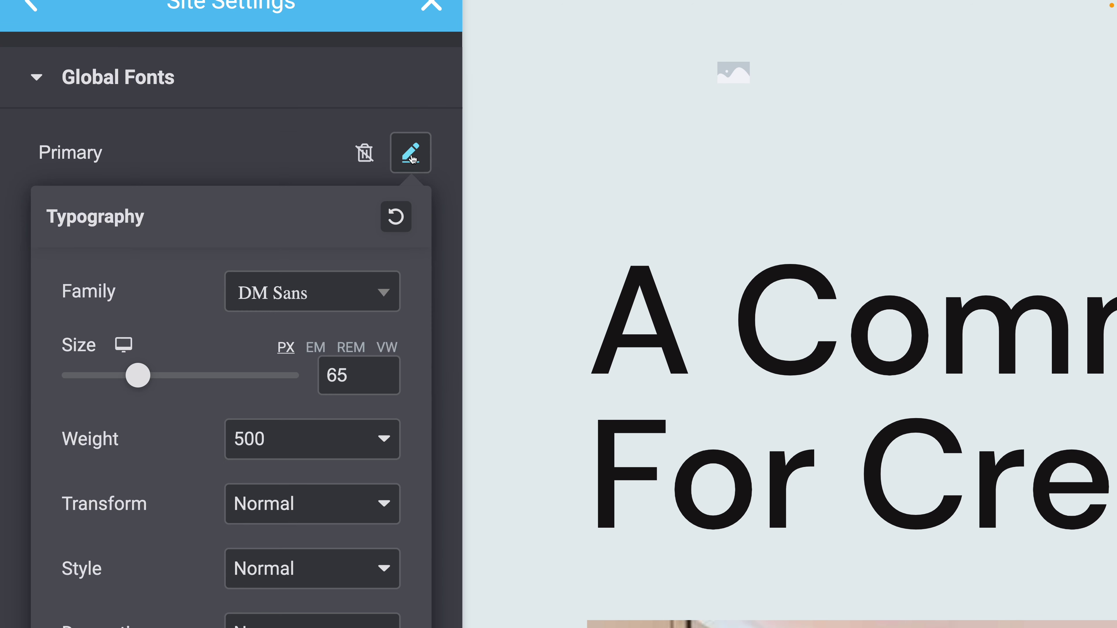
click(244, 304)
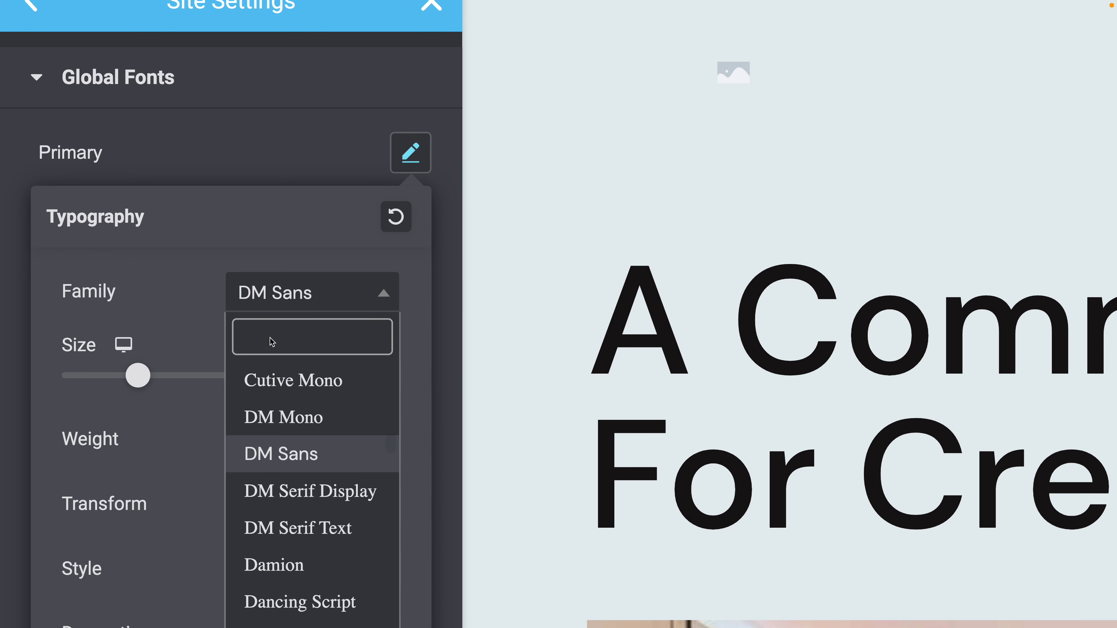
text(poppins)
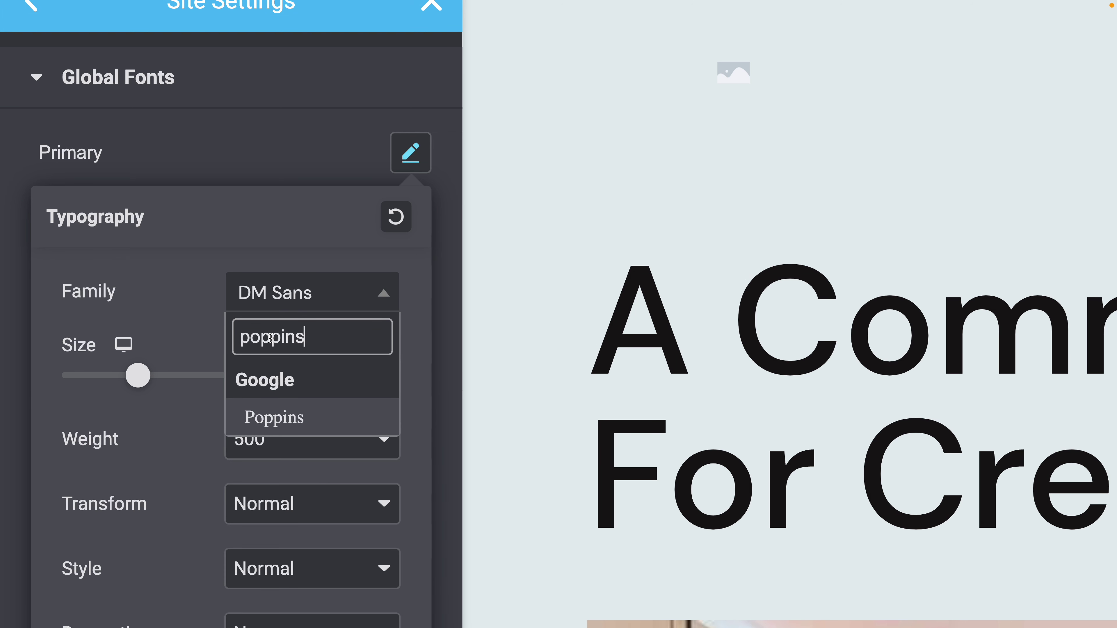
double_click(271, 339)
click(273, 418)
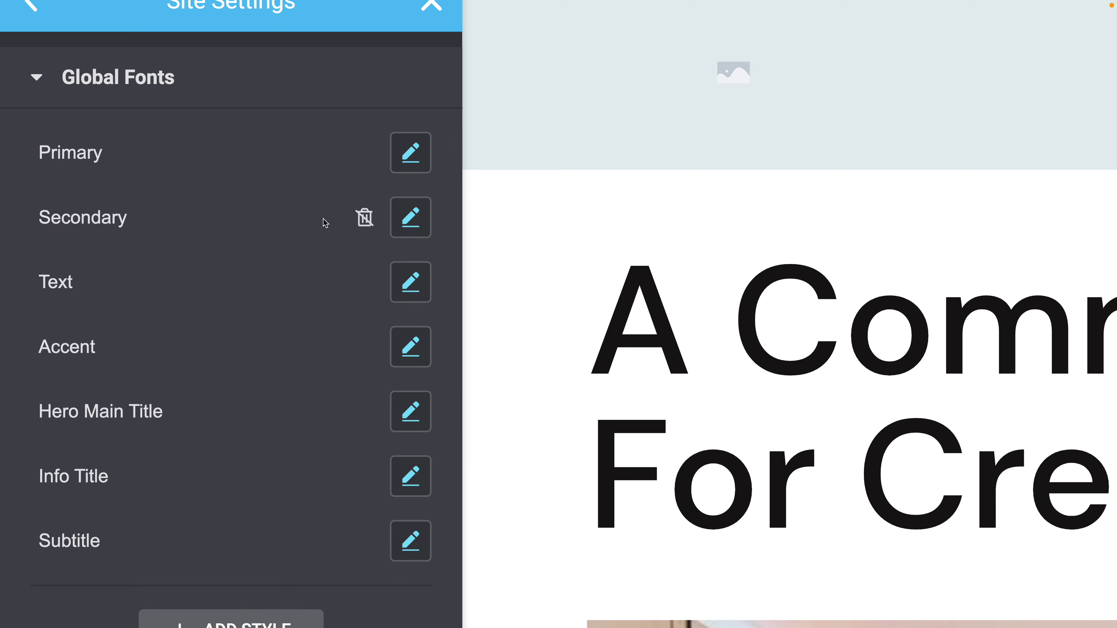
- Set the family of the Secondary, Text and Accent global fonts to Poppins
click(411, 218)
click(411, 281)
click(410, 347)
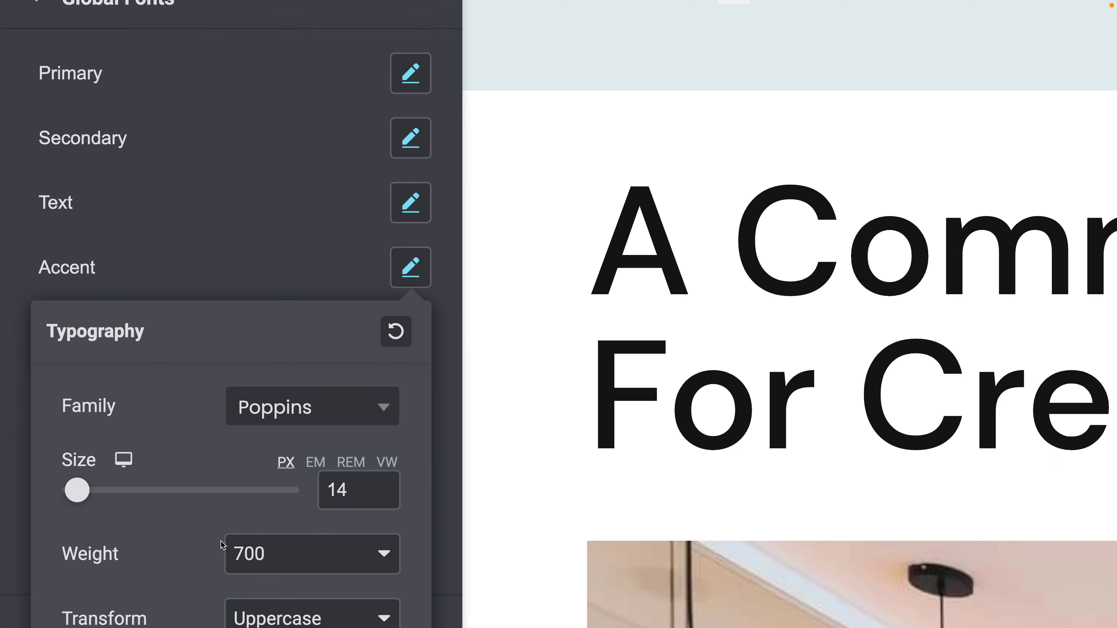
- Apply the Poppins family to the hero title's global font as well and update the site settings
click(411, 411)
click(308, 551)
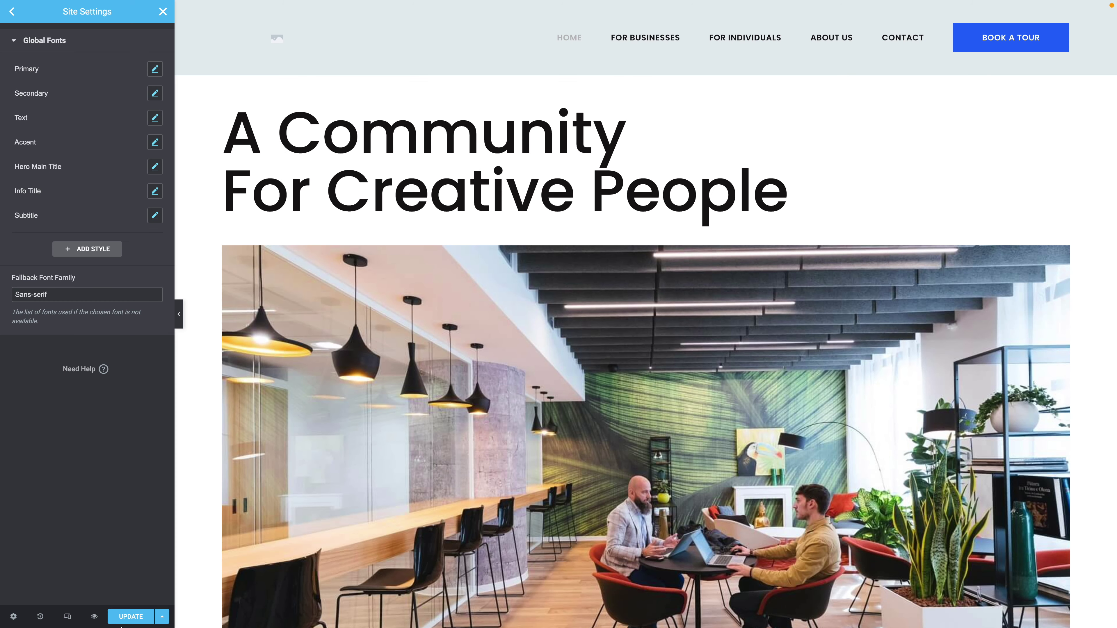
click(124, 618)
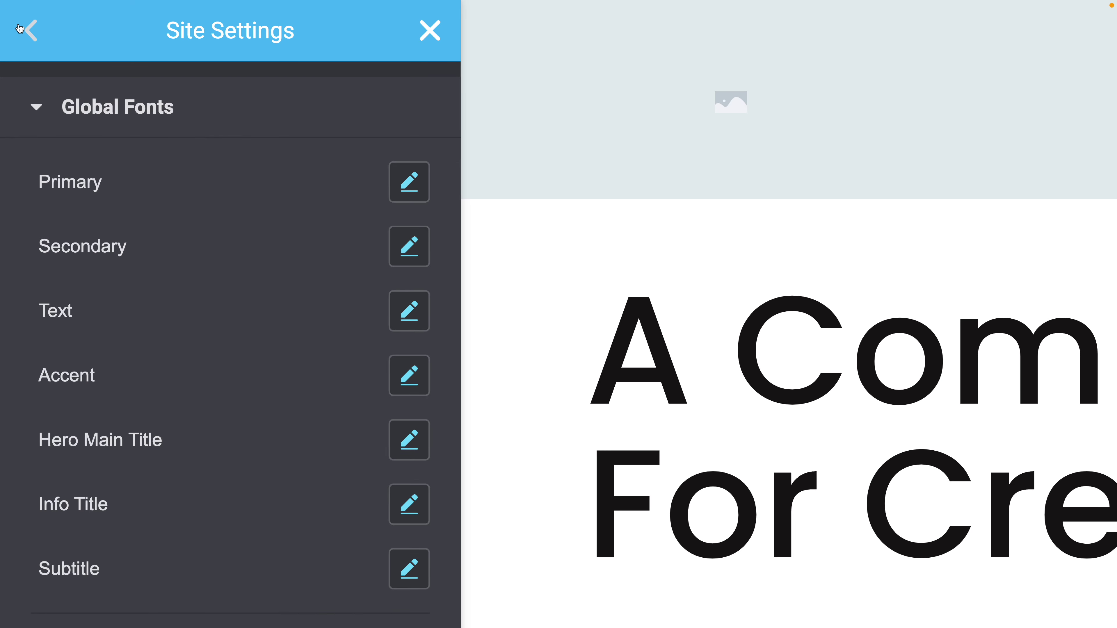
- Leave Global Fonts and open the Site Identity settings
click(20, 29)
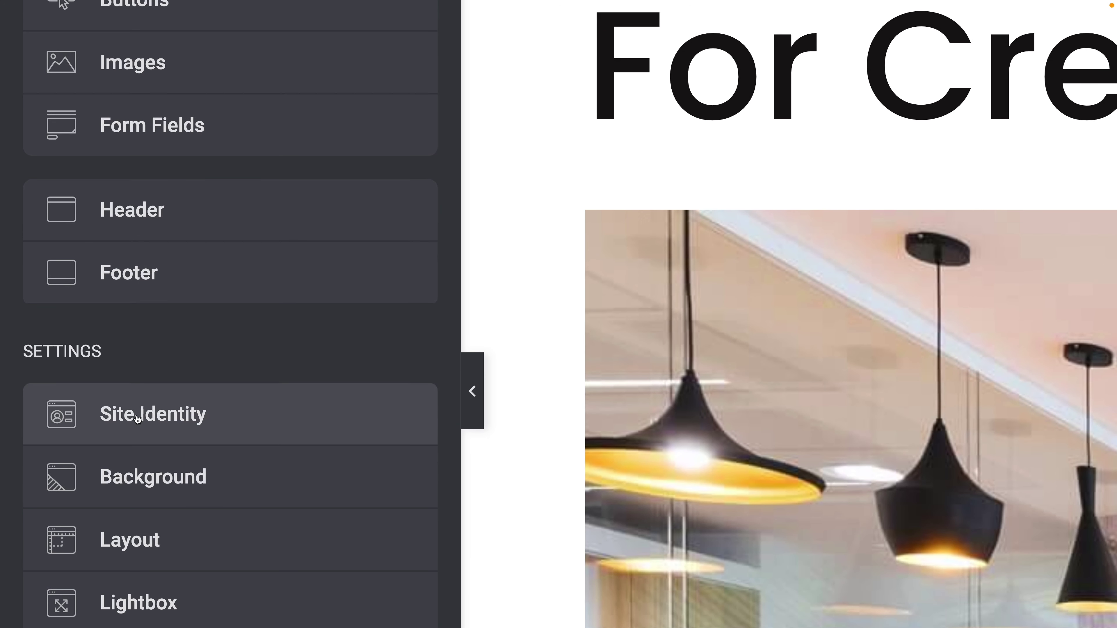
click(139, 419)
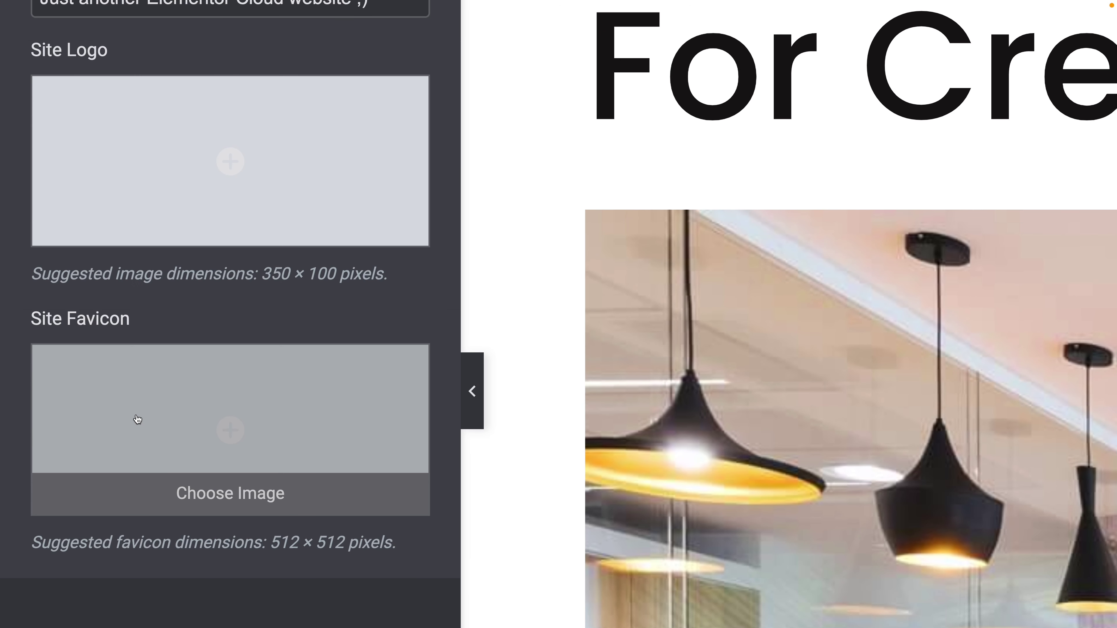
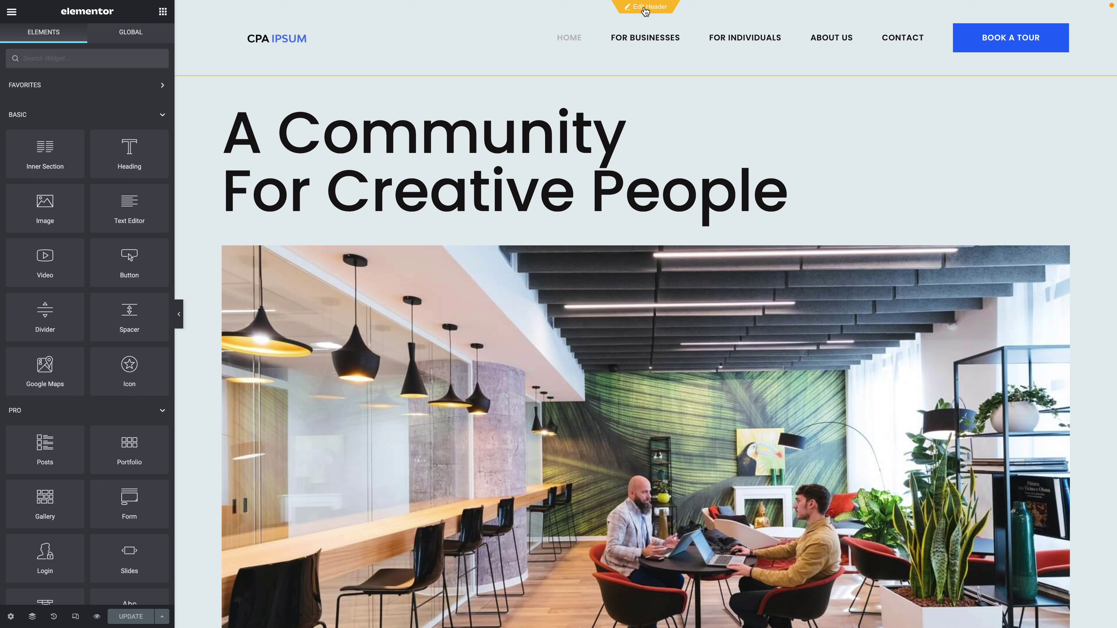
- Open the header for editing, set its site logo's height to 30 px with a slightly larger width, and update the header
click(645, 10)
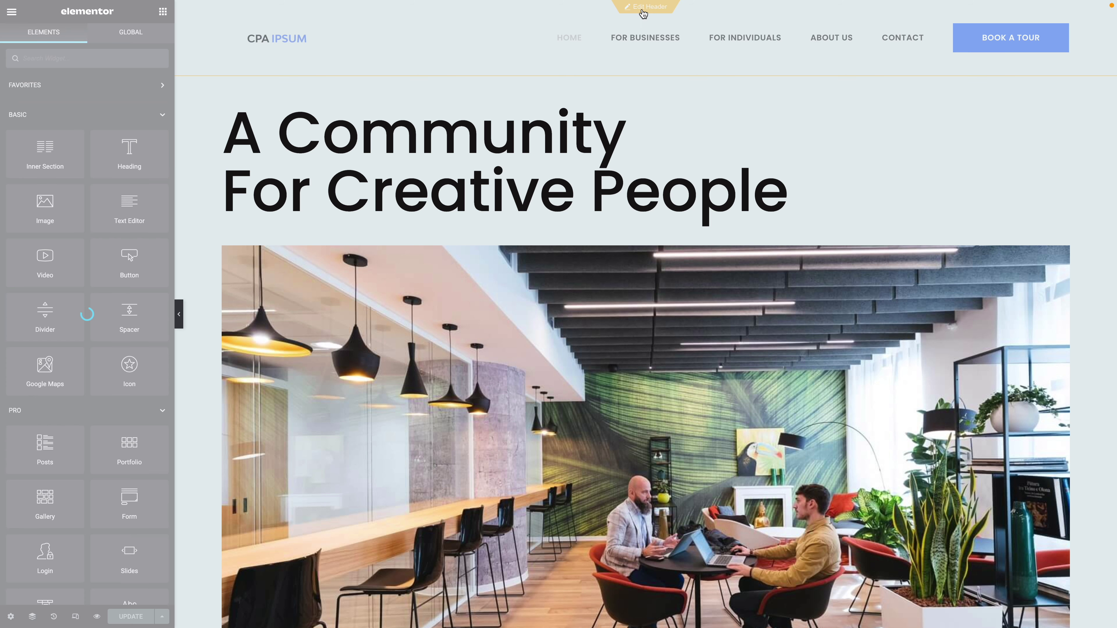
mouse_move(327, 41)
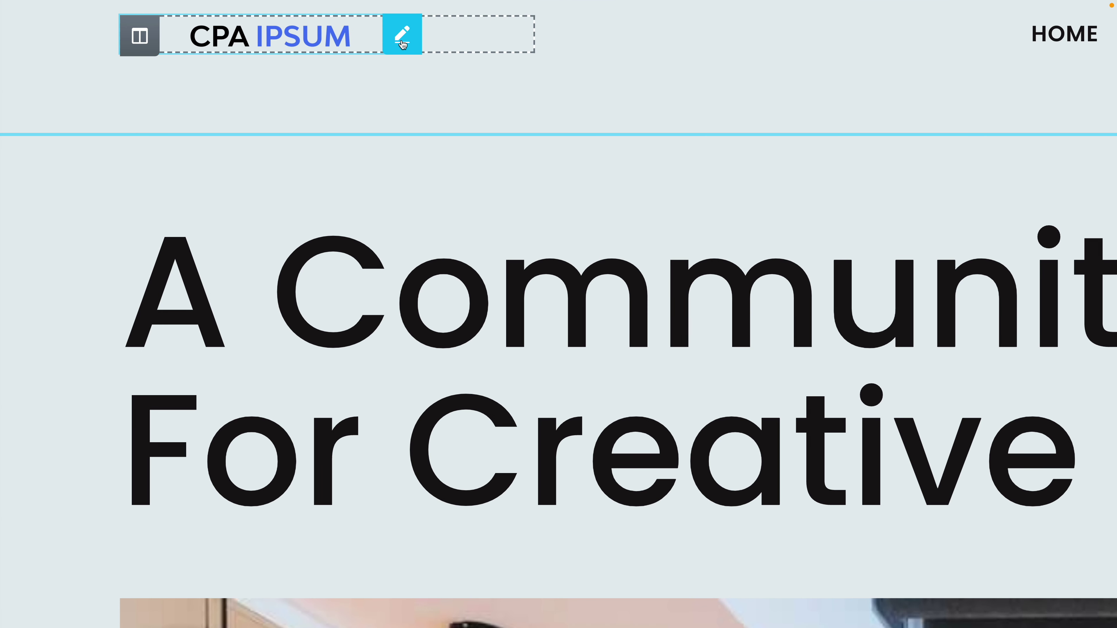
click(402, 44)
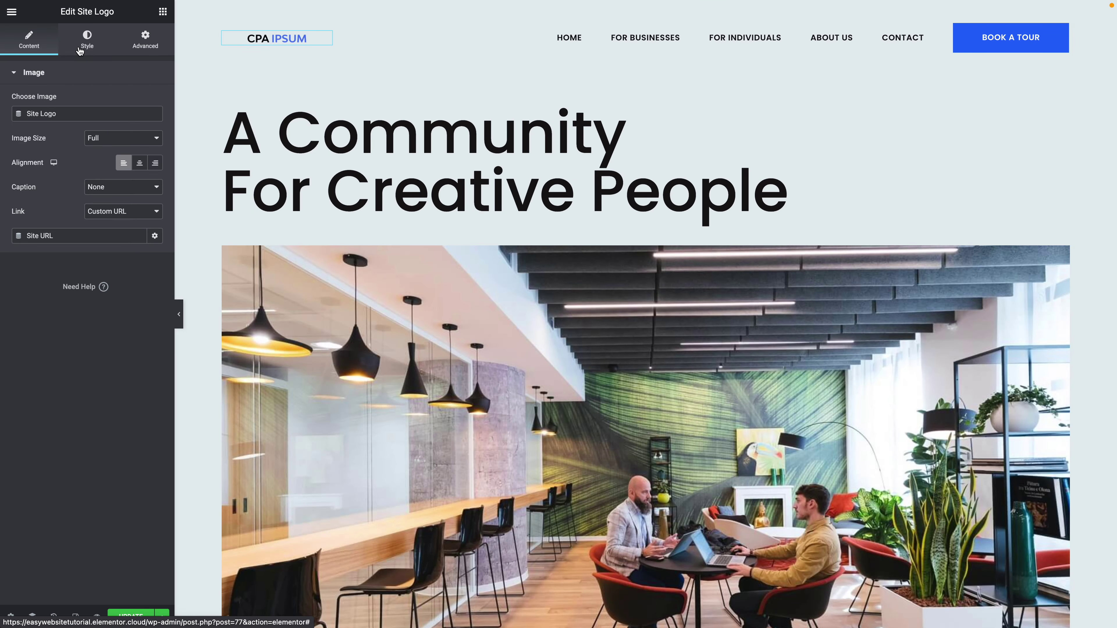
click(80, 51)
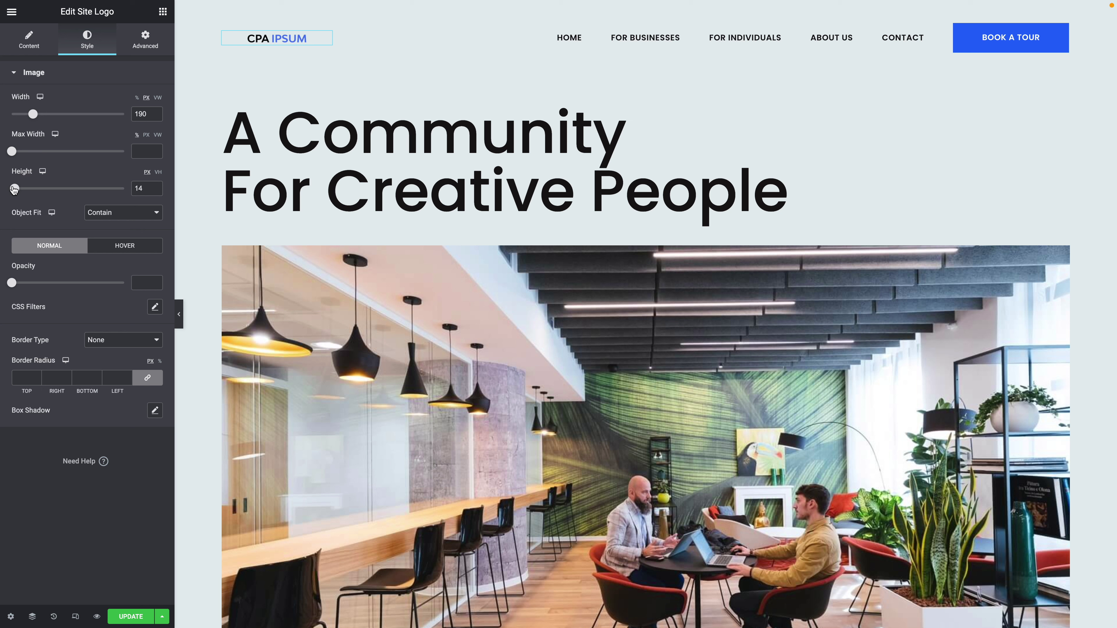
double_click(137, 190)
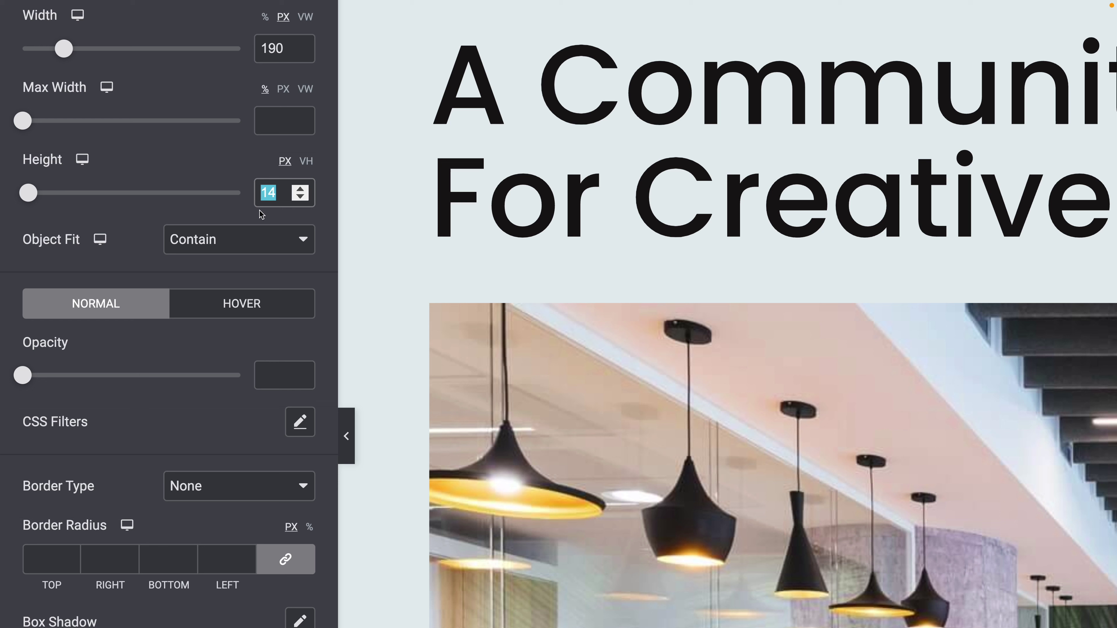
text(30)
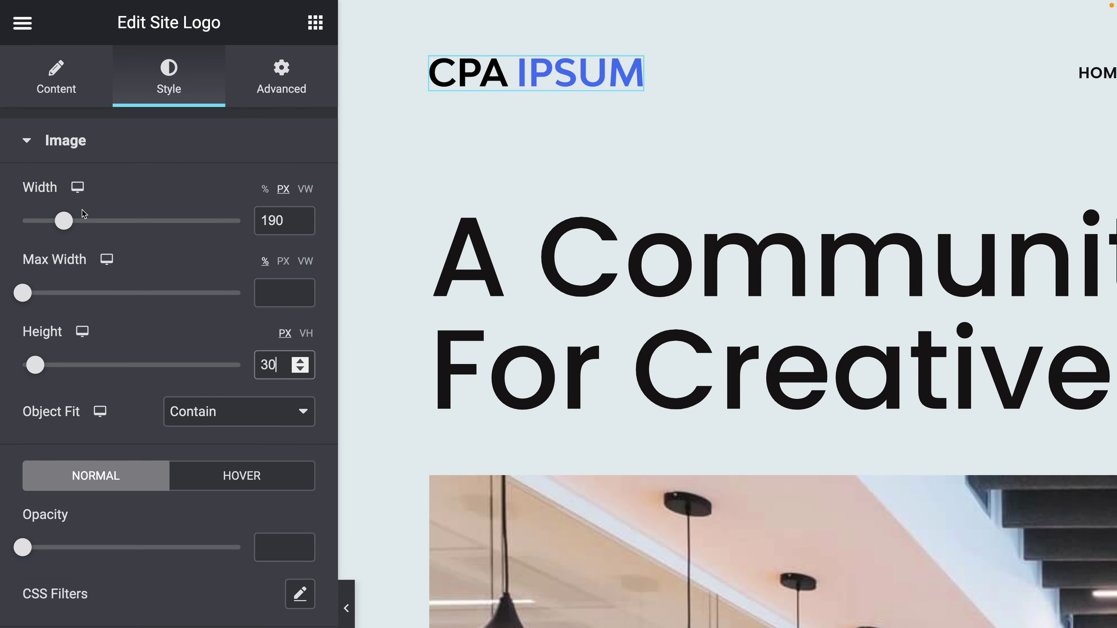
drag(64, 221, 66, 223)
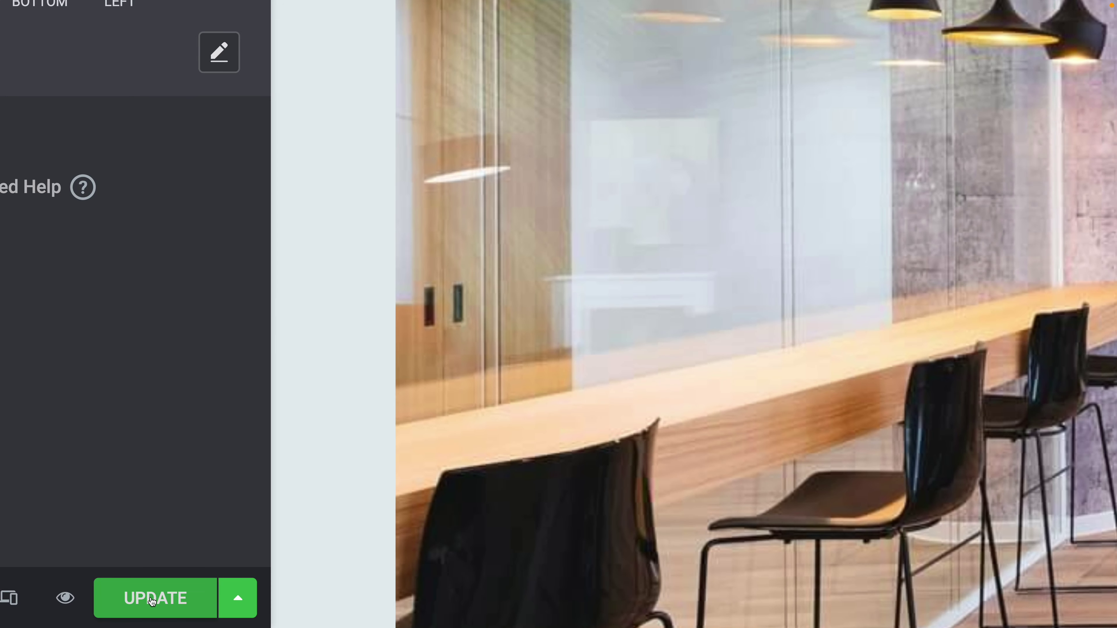
click(129, 617)
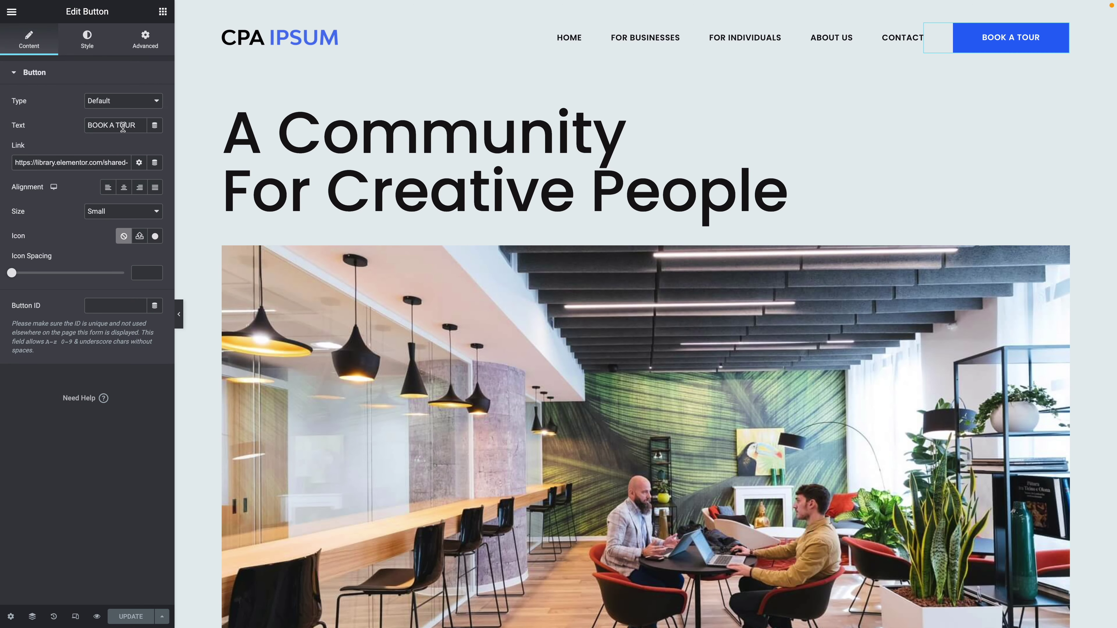
- Change the header button's text to BOOK A CALL, link it to the Contact page, and update the header
double_click(240, 329)
text(CALL)
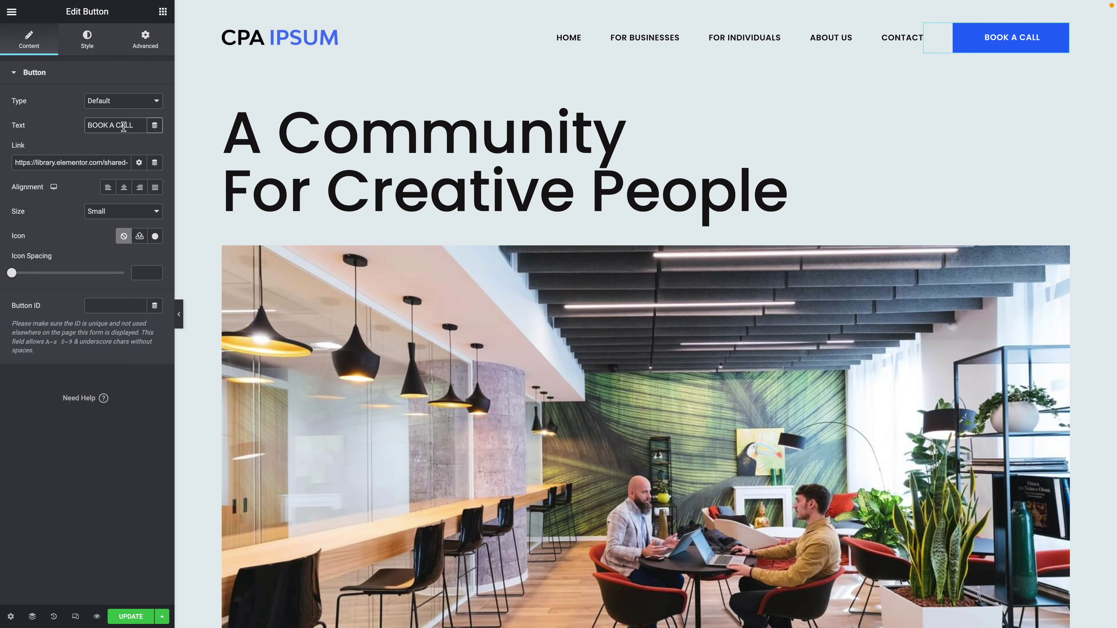
triple_click(106, 162)
key(BackSpace)
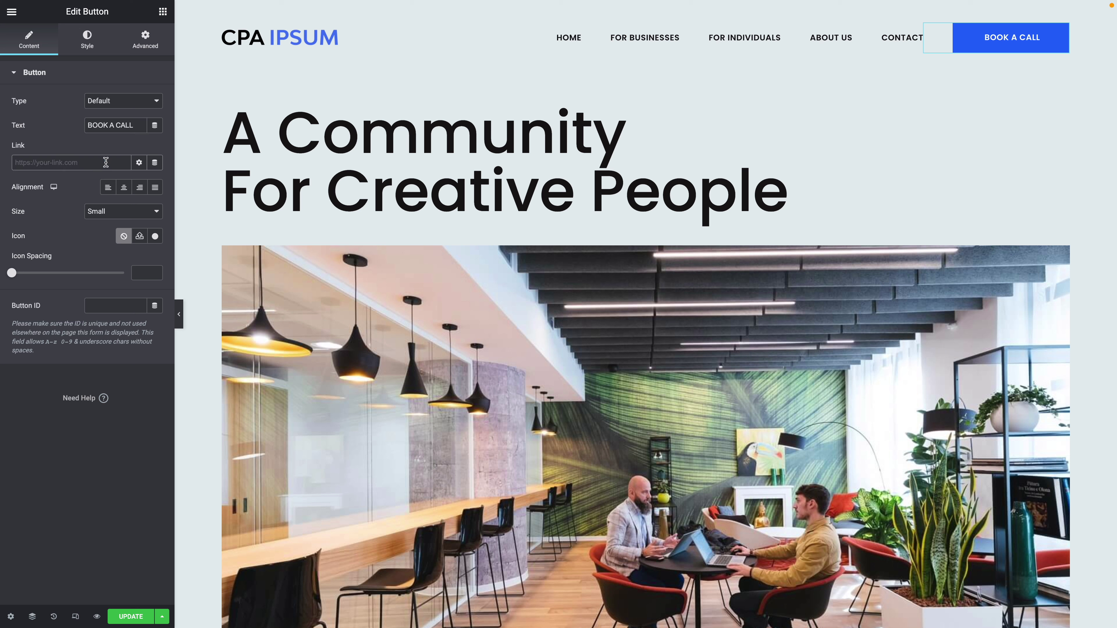
text(contact)
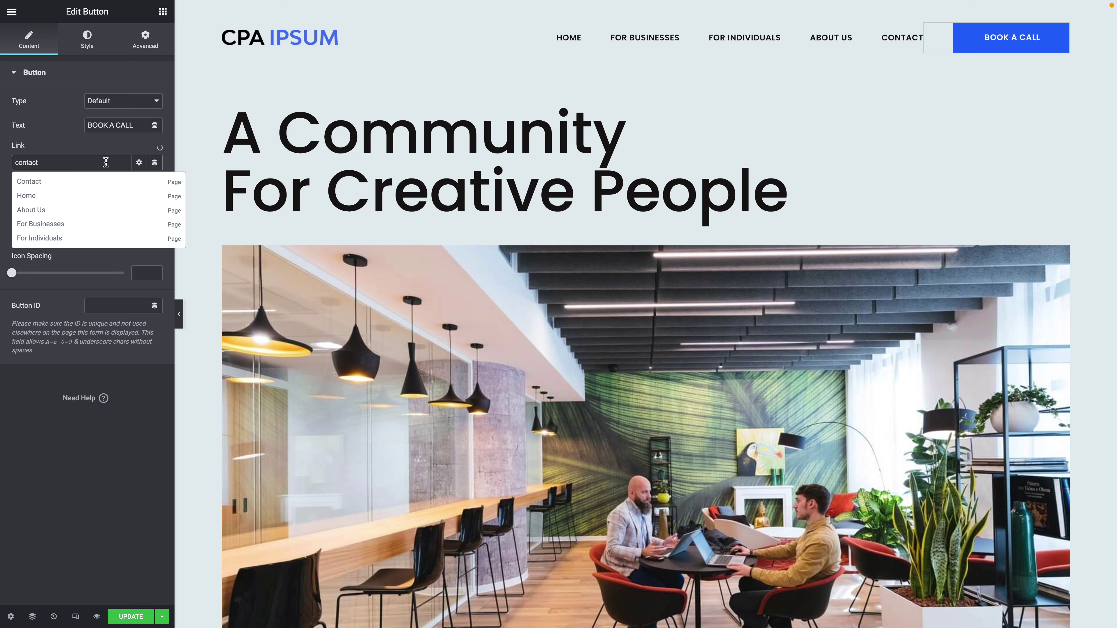
click(32, 186)
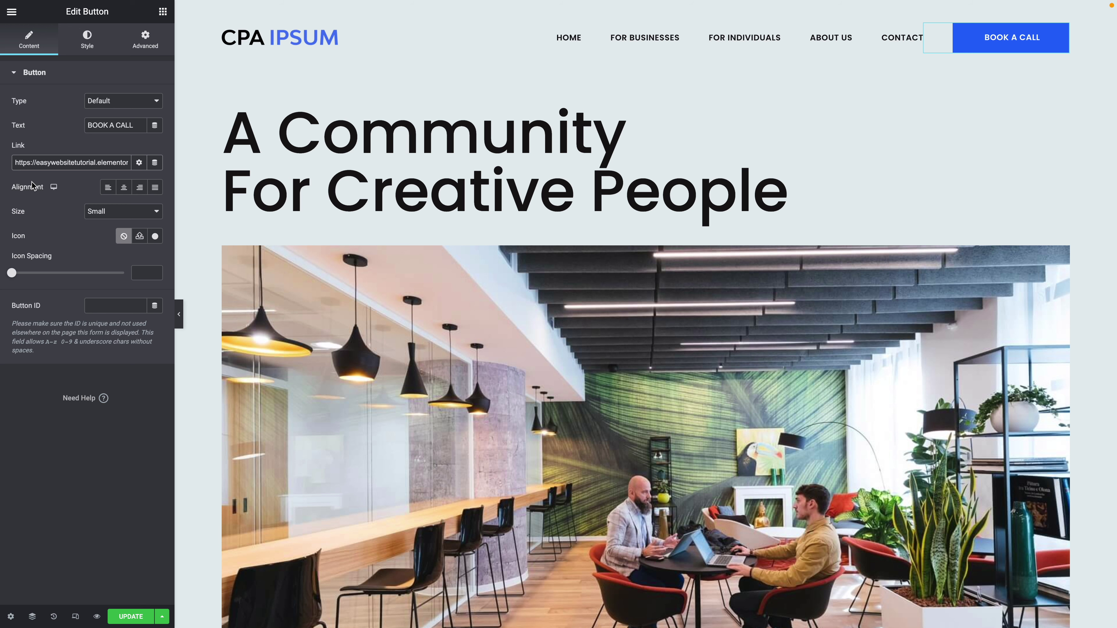
click(127, 618)
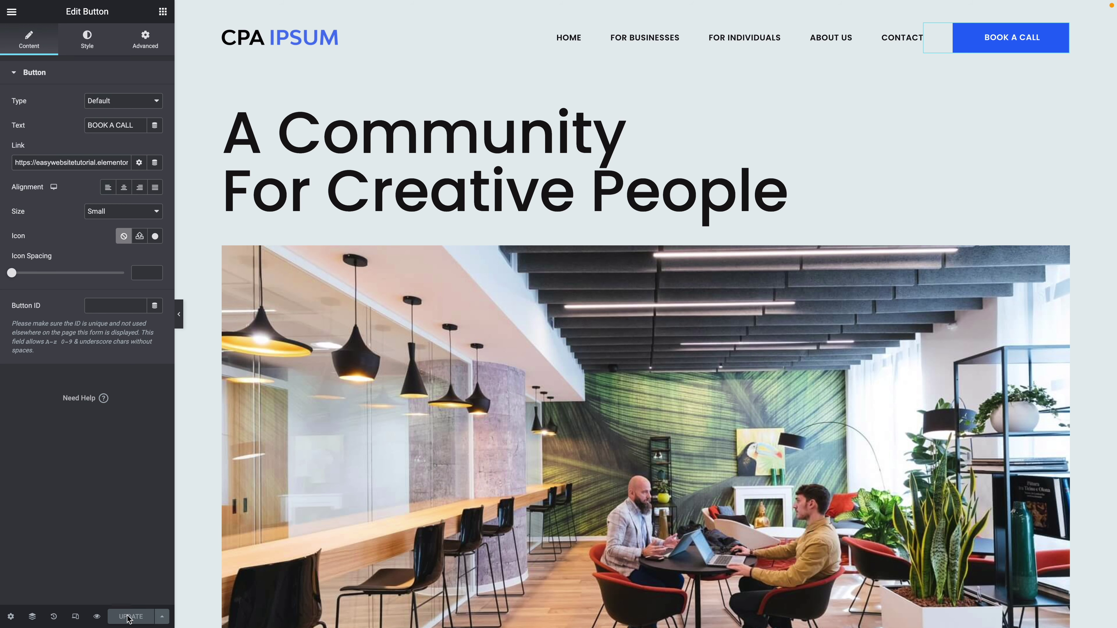
- Open the footer for editing and select its Take A Tour call to action
scroll(458, 465, down, 3)
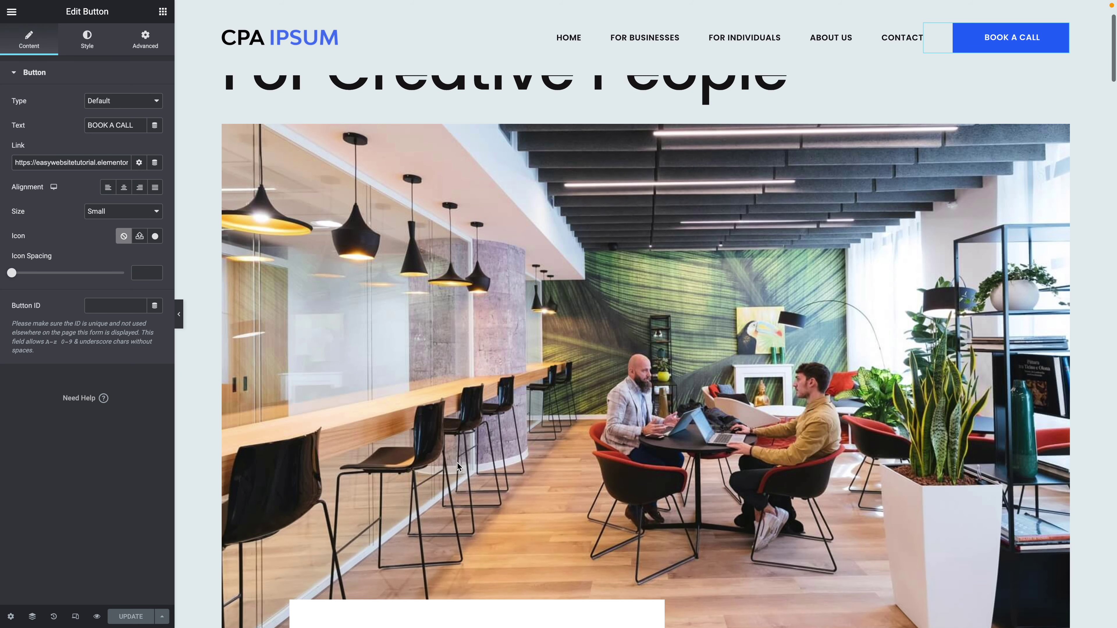
scroll(457, 462, down, 20)
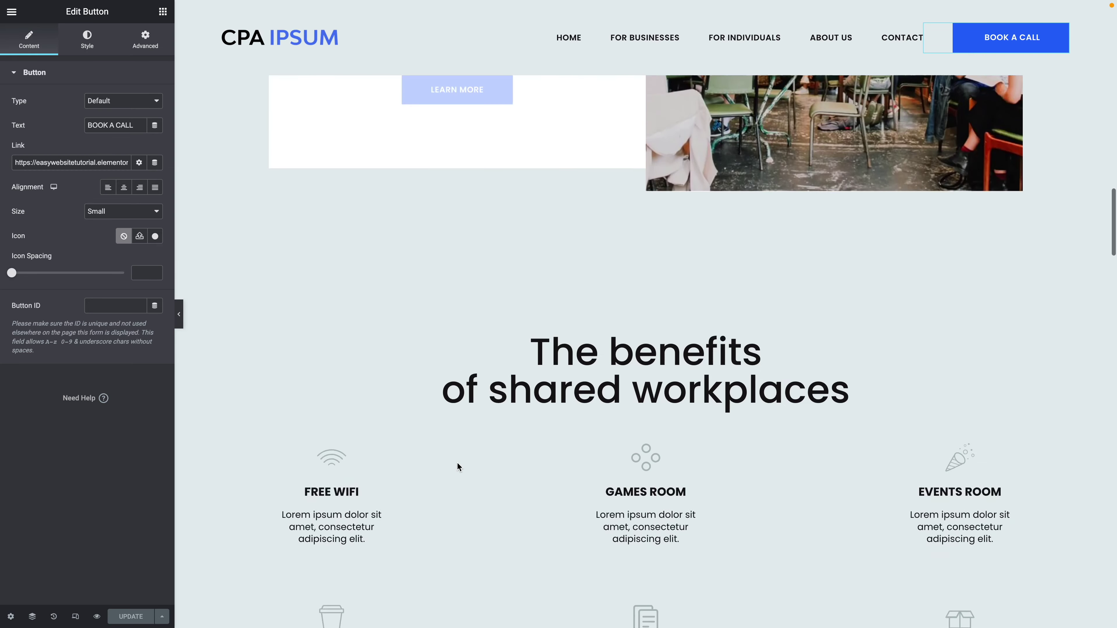
scroll(456, 462, down, 20)
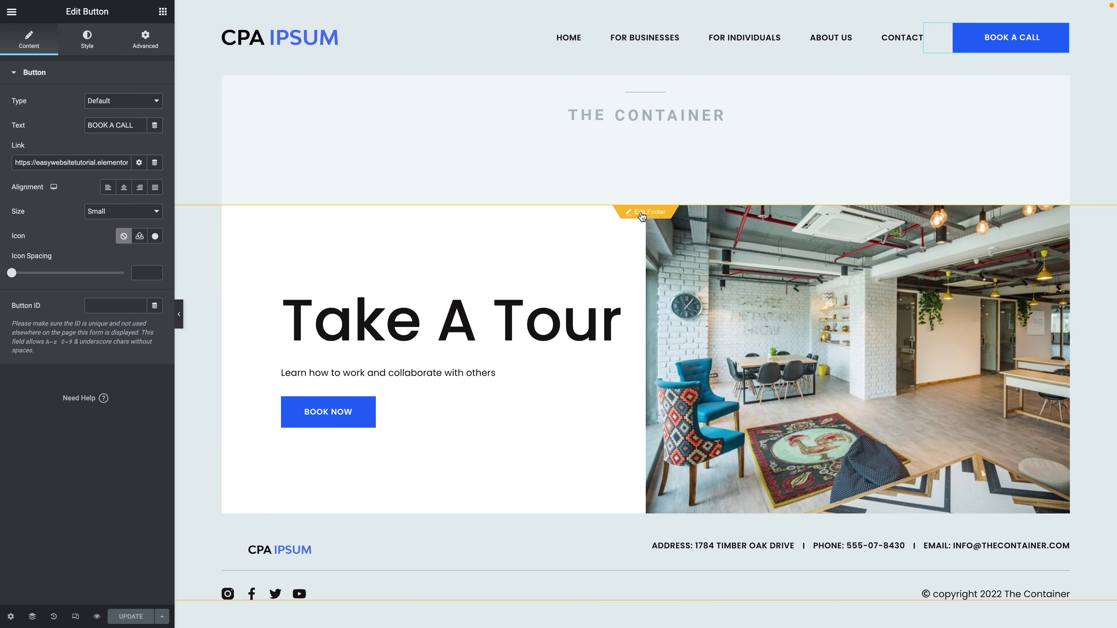
click(642, 220)
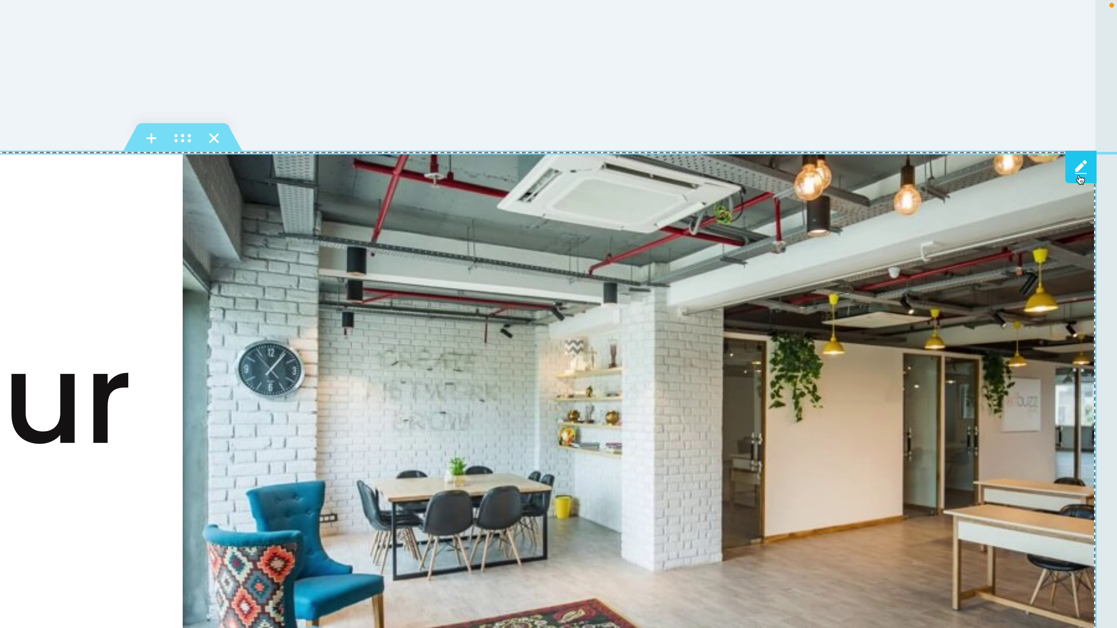
click(1079, 178)
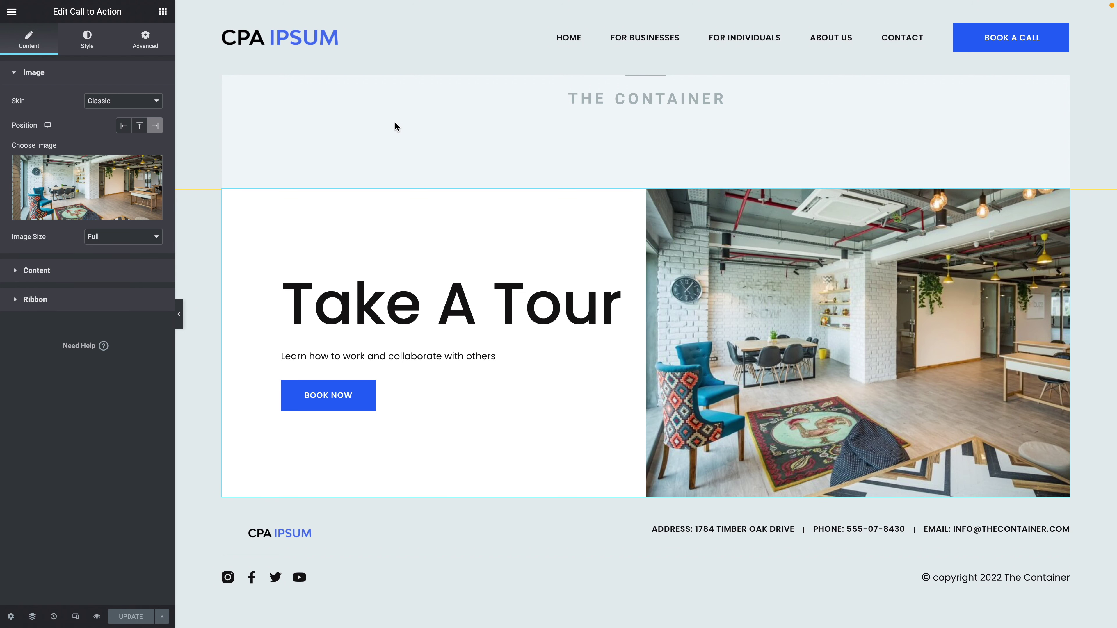
- Upload cpa-img-01.webp through cpa-img-09.webp to the media library and use cpa-img-09.webp as the call to action's image
mouse_move(58, 181)
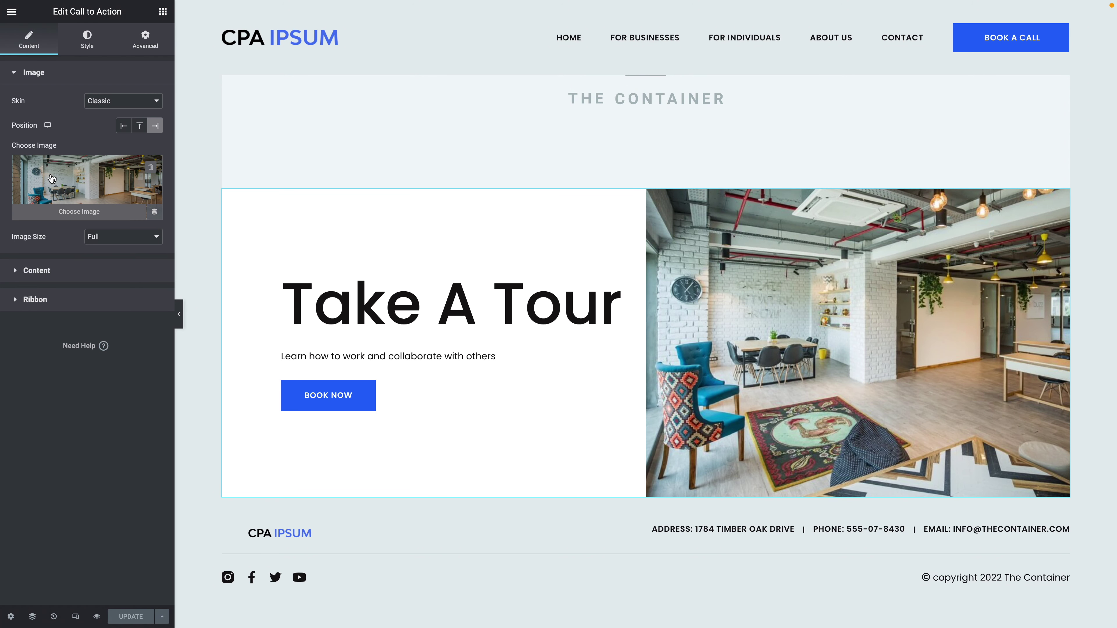
click(66, 183)
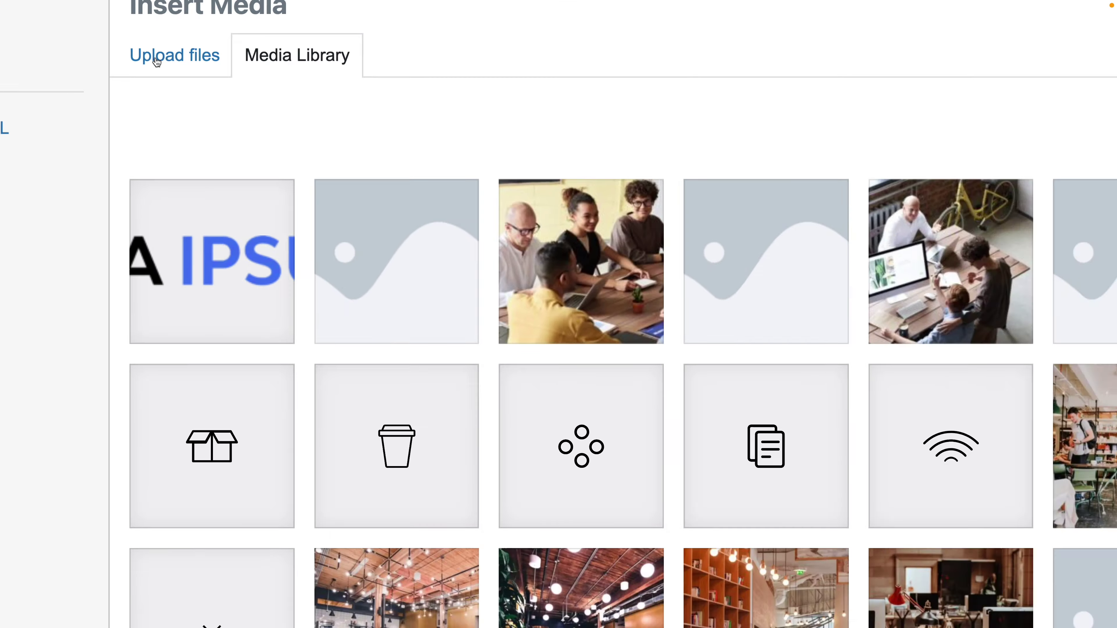
click(157, 62)
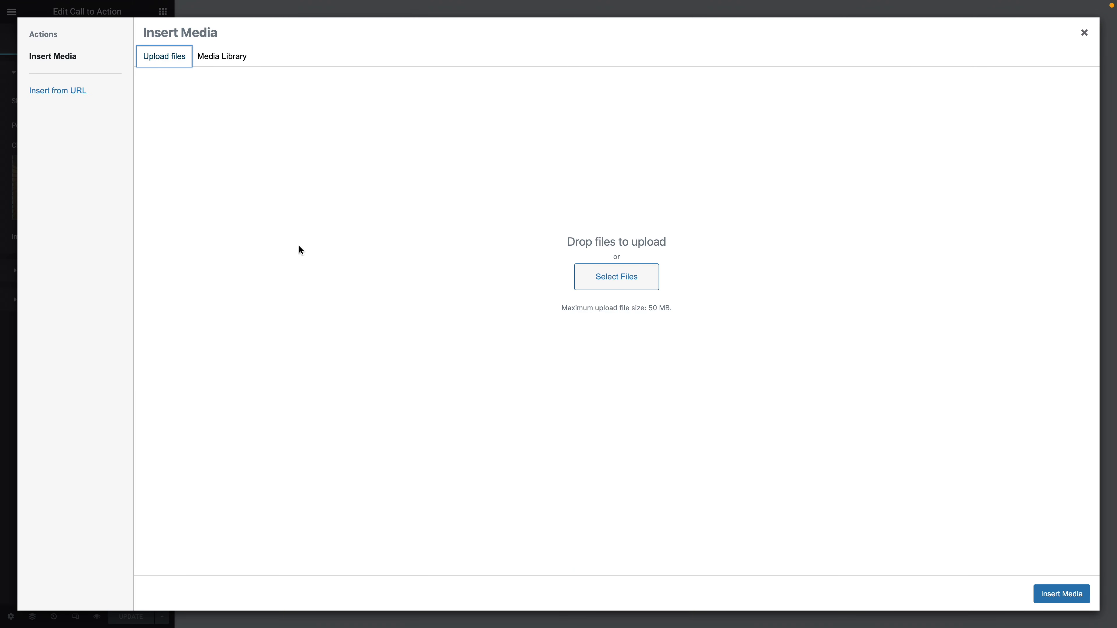
click(598, 276)
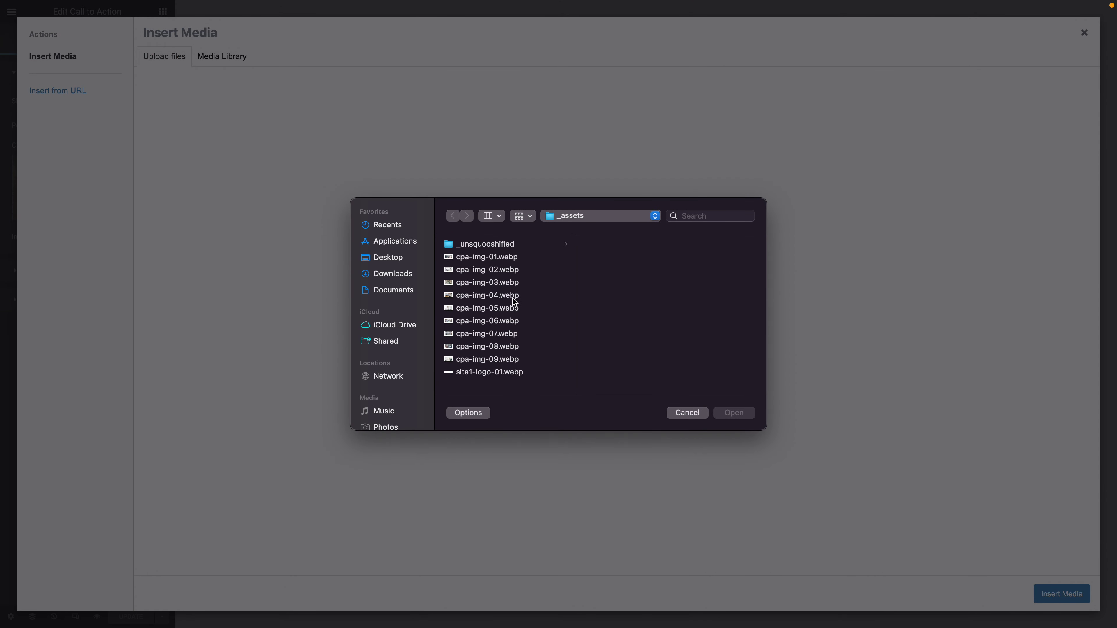
click(498, 257)
shift+click(479, 359)
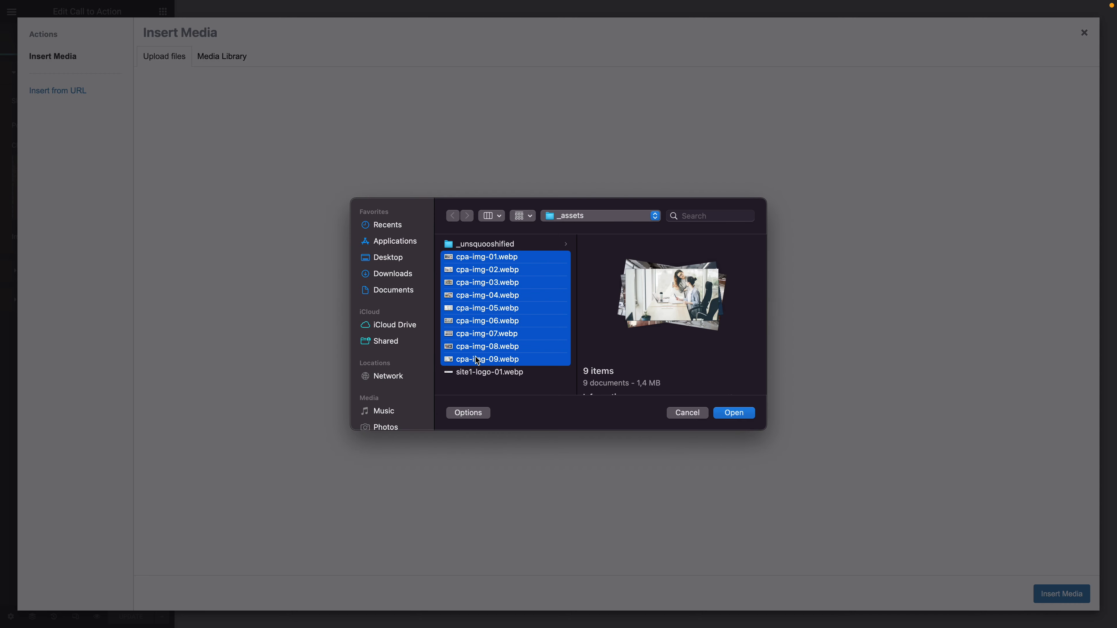
click(733, 413)
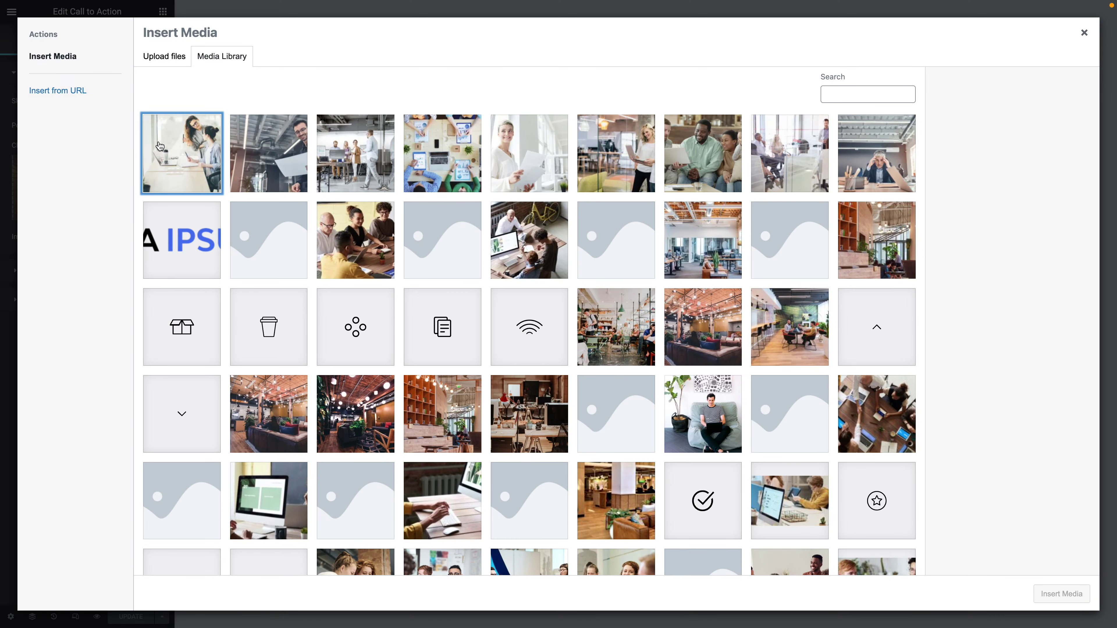
click(160, 146)
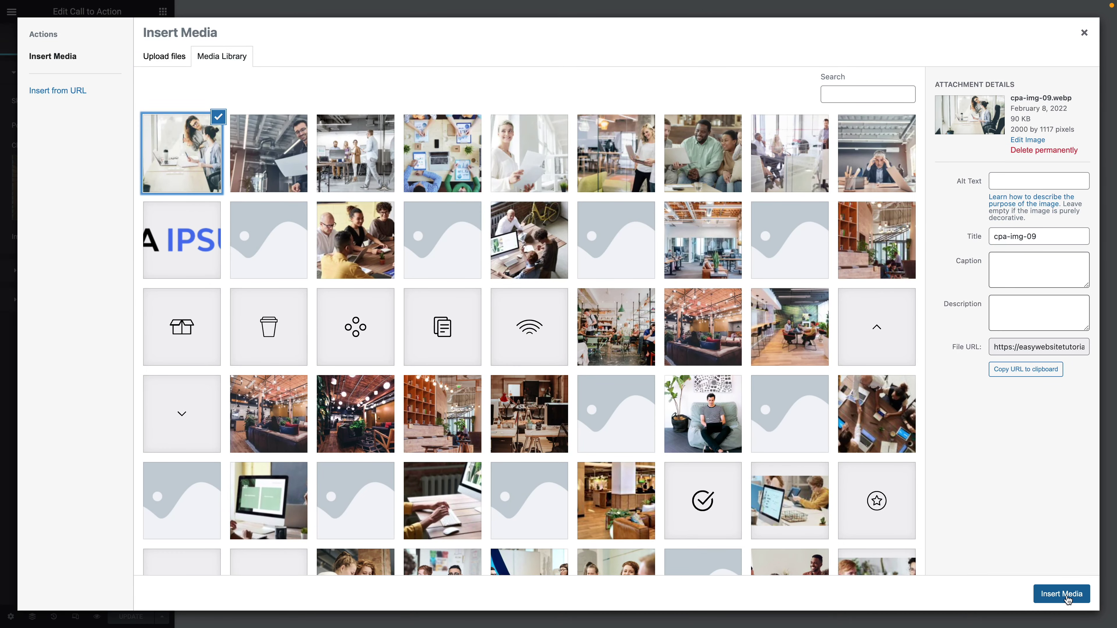
click(1062, 594)
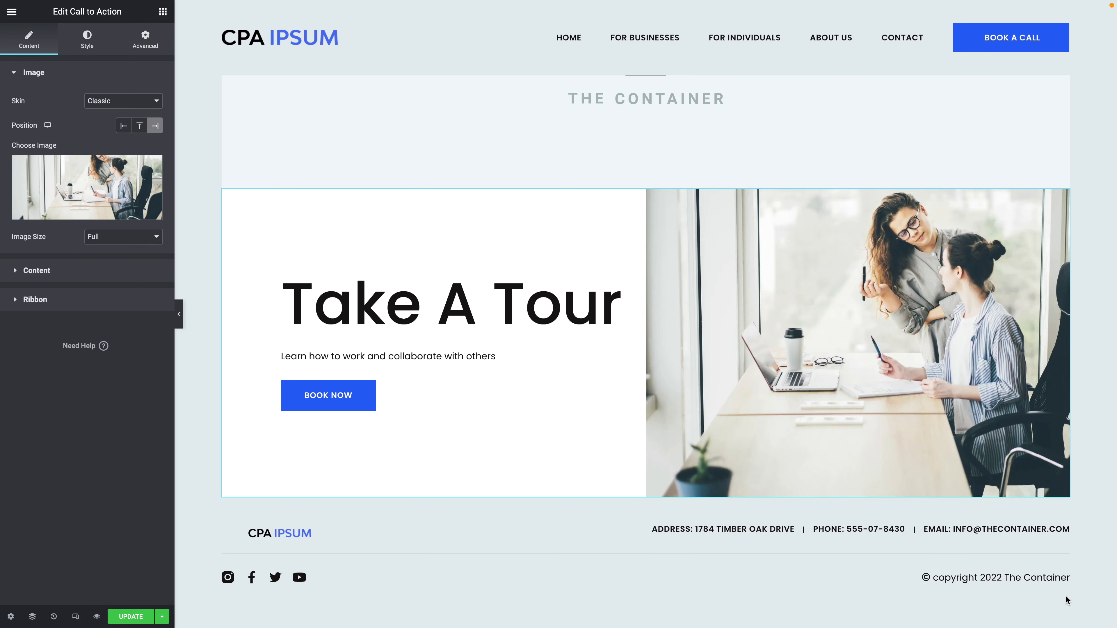
- Reword the call to action as "Book A Call" with "Let's discuss how we can help you.", replace the footer's contact and copyright text, and update
scroll(1066, 595, down, 1)
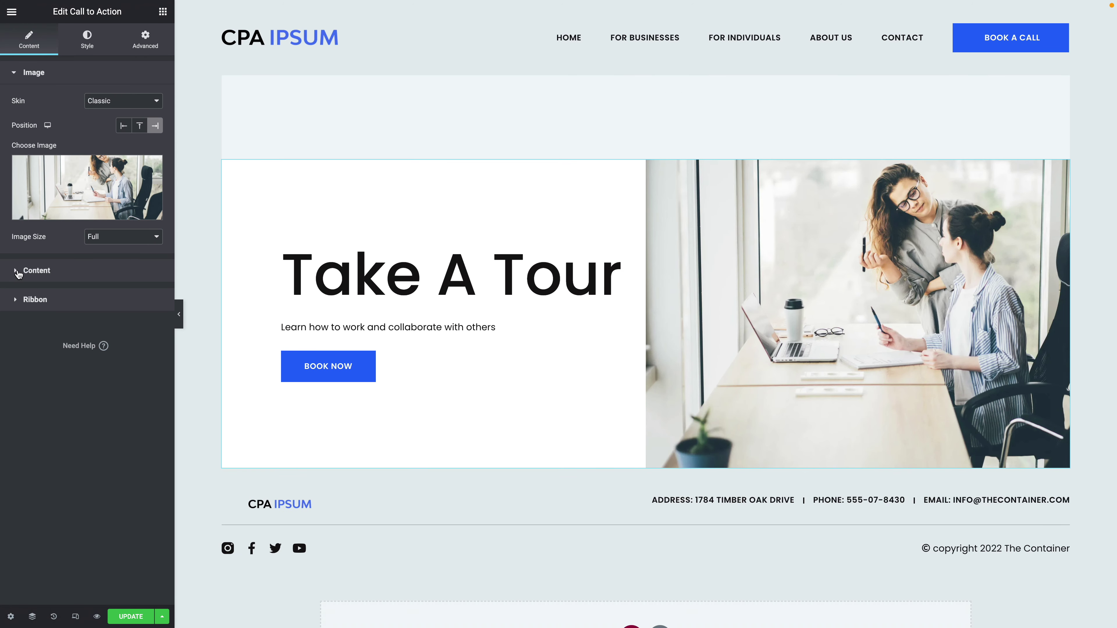
click(17, 272)
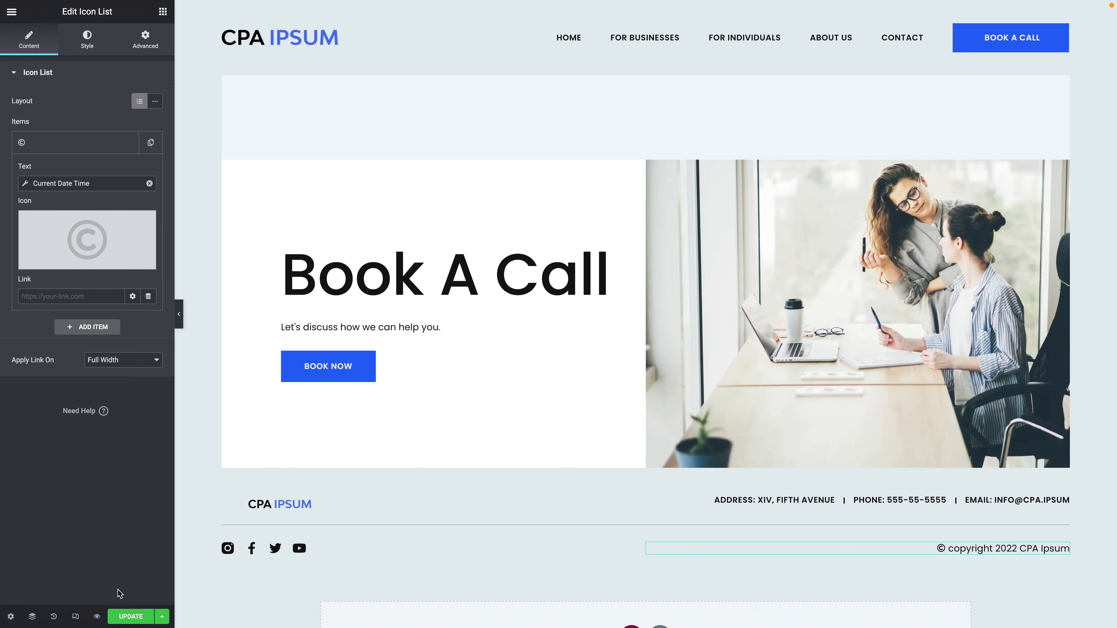
click(124, 617)
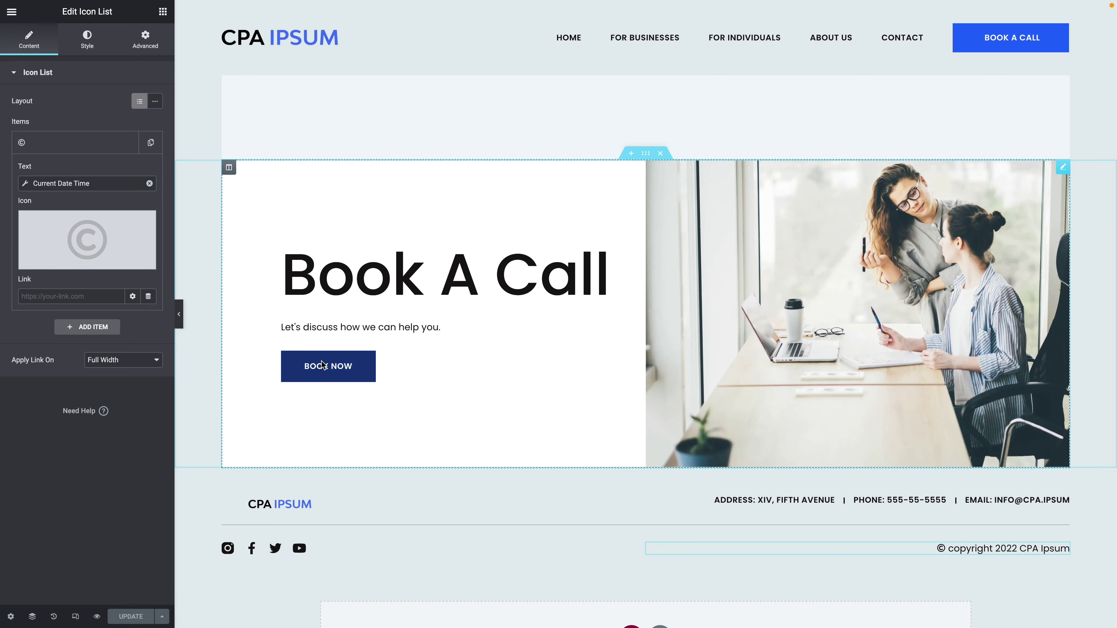
- Switch from the footer to editing the home page's own content
scroll(324, 355, up, 15)
scroll(324, 356, up, 20)
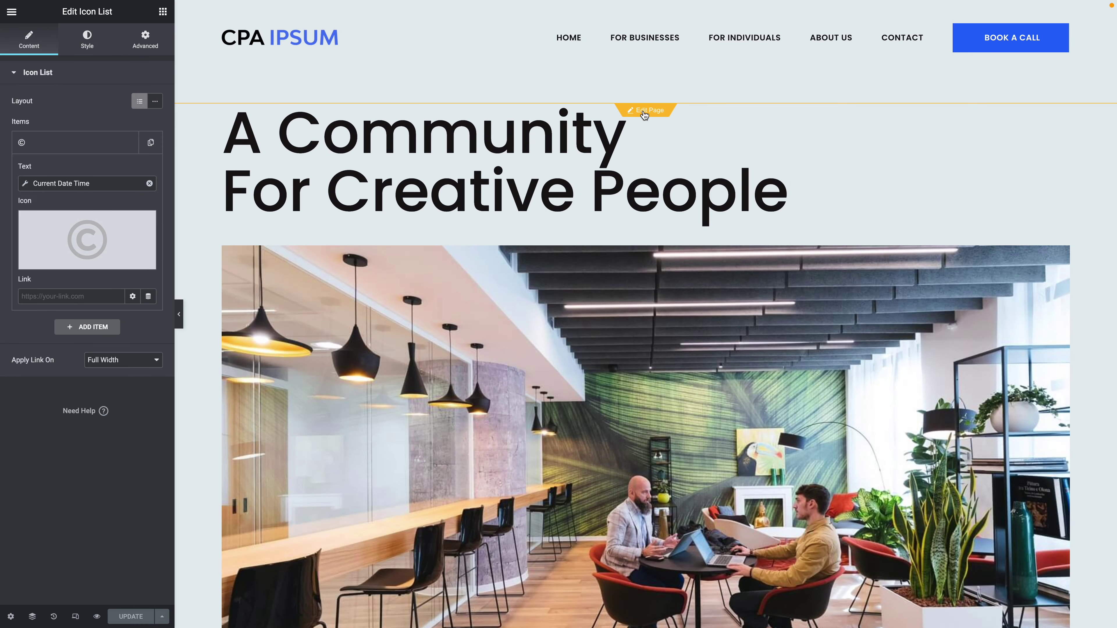
click(644, 114)
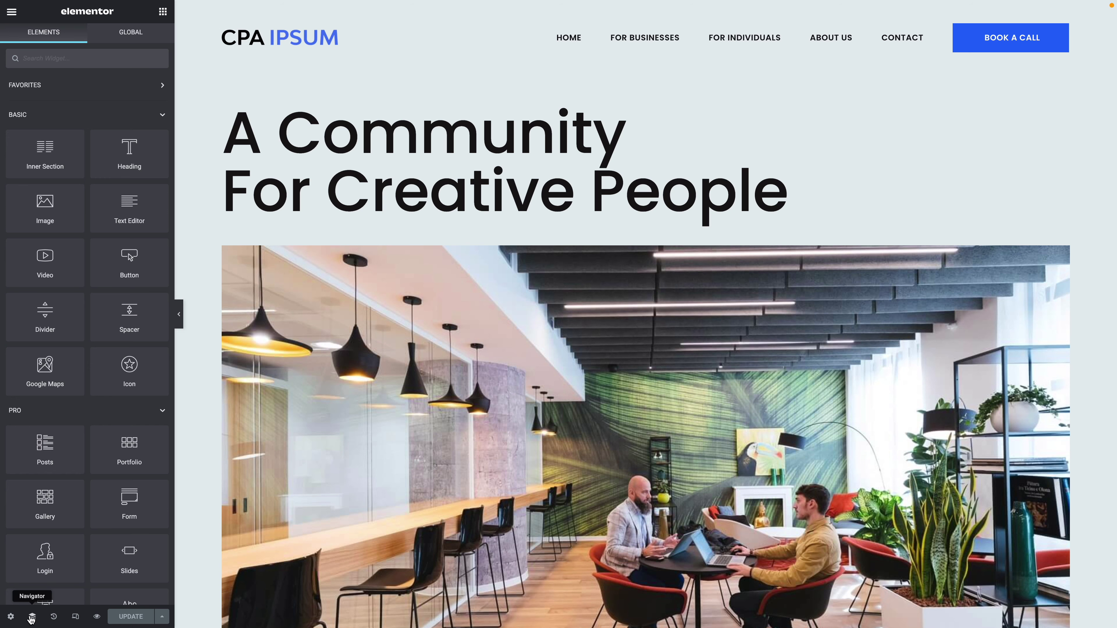
- Review the page structure in the Navigator by visiting the Services & Pricing, The Benefits and Hero sections, and close it
click(95, 613)
drag(996, 71, 904, 127)
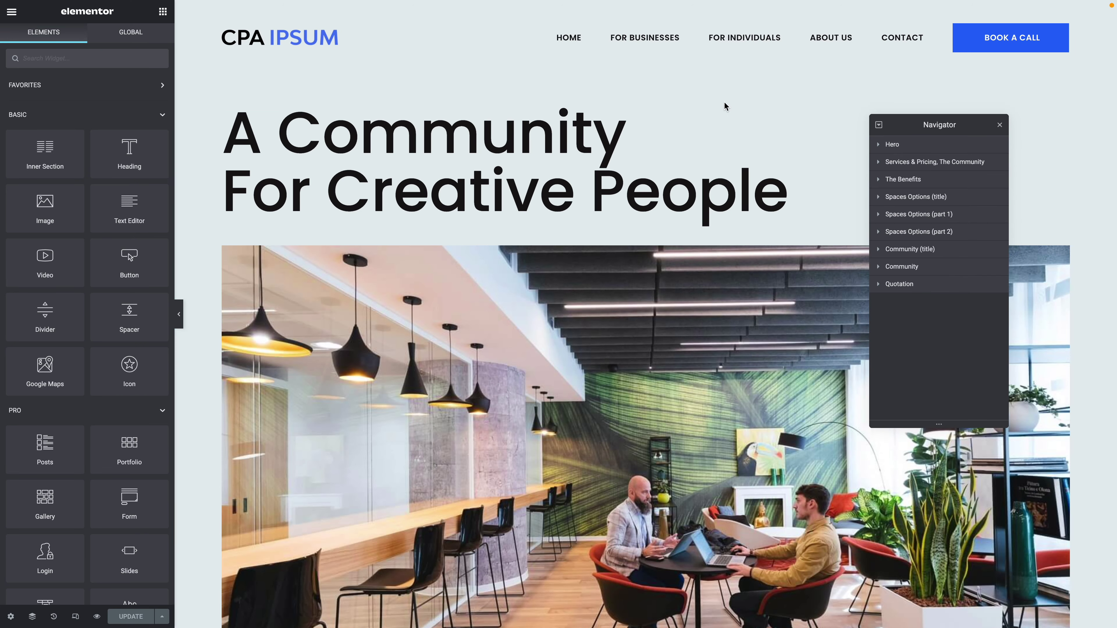
click(921, 165)
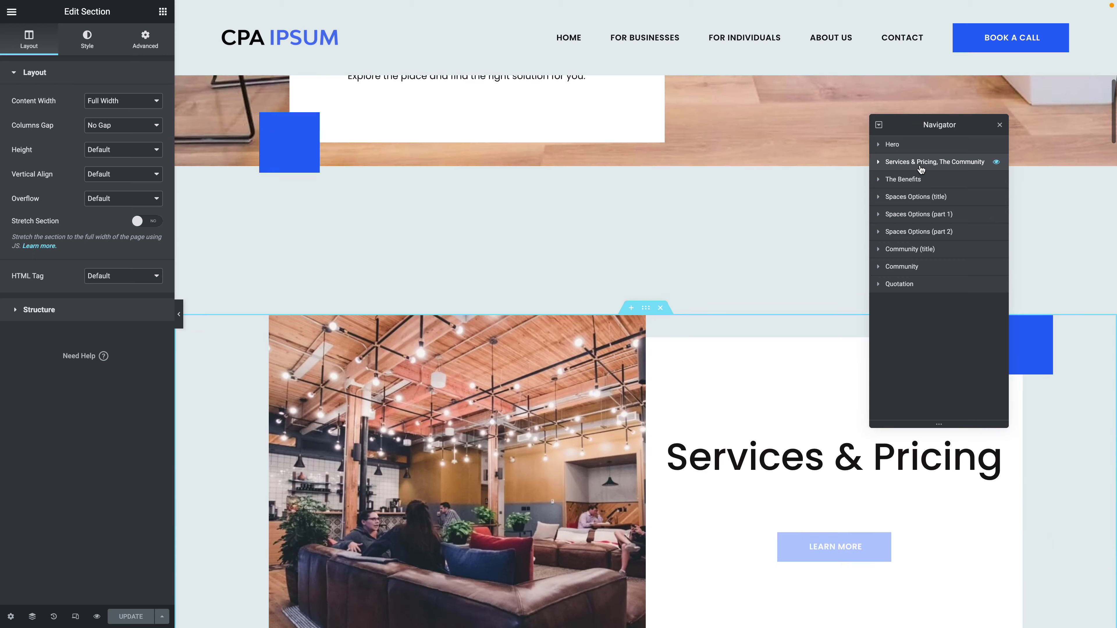
click(914, 183)
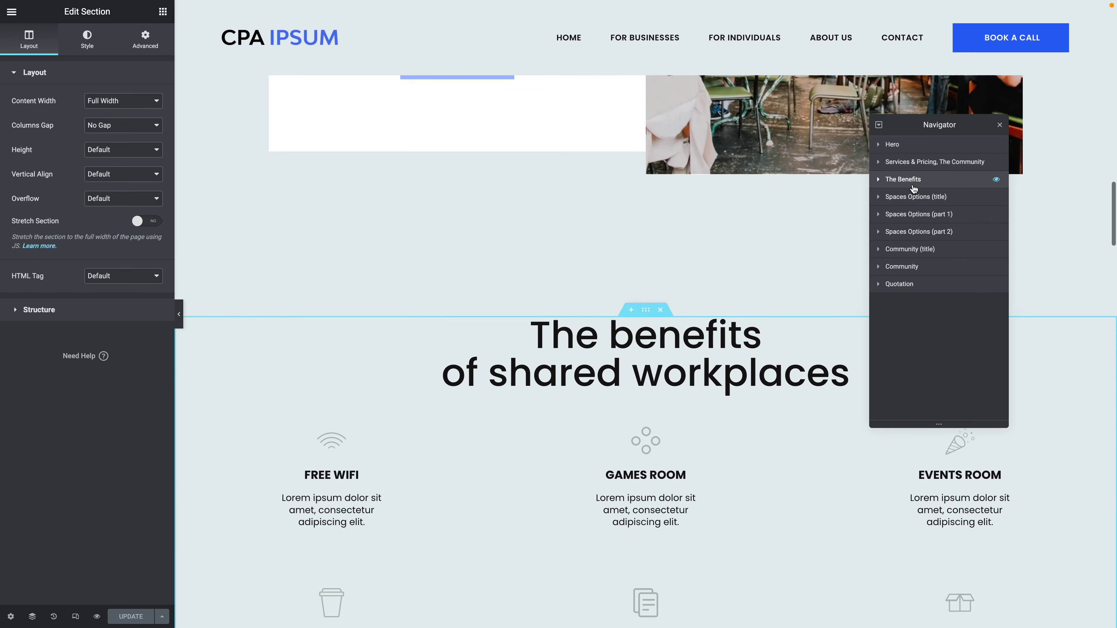
click(893, 146)
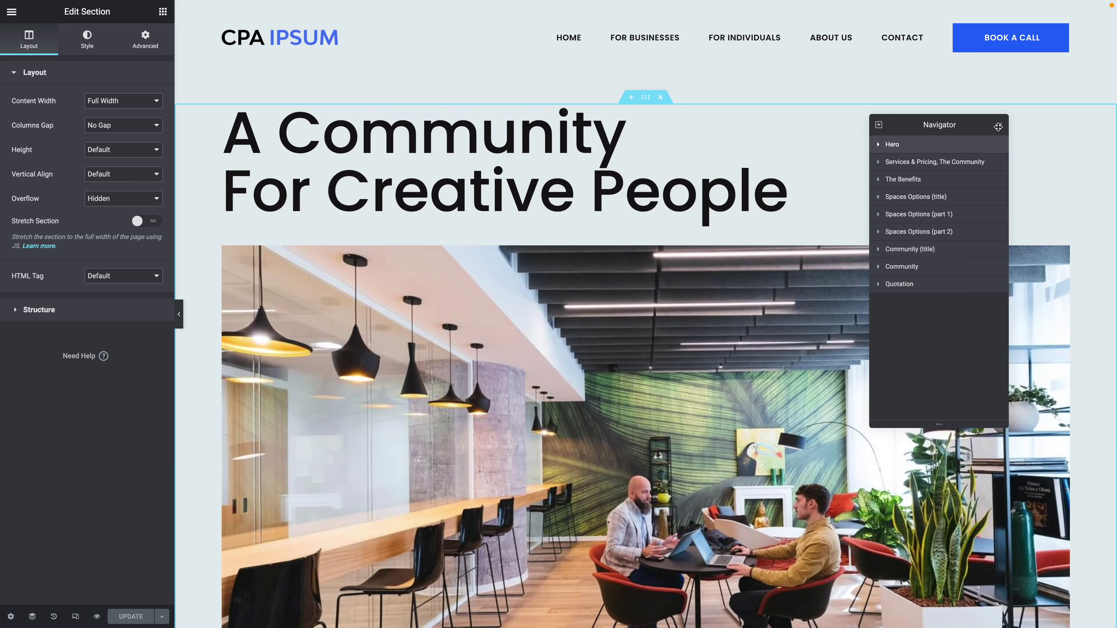
click(999, 126)
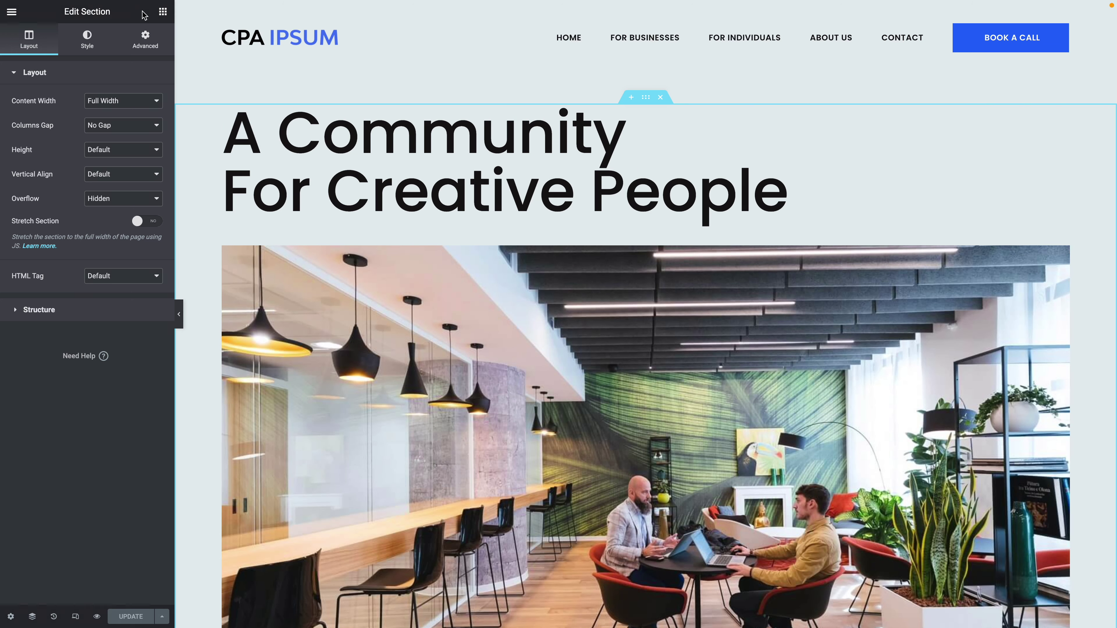
- Add an Icon widget between the hero heading and the hero image and set its icon to Wrench
click(162, 13)
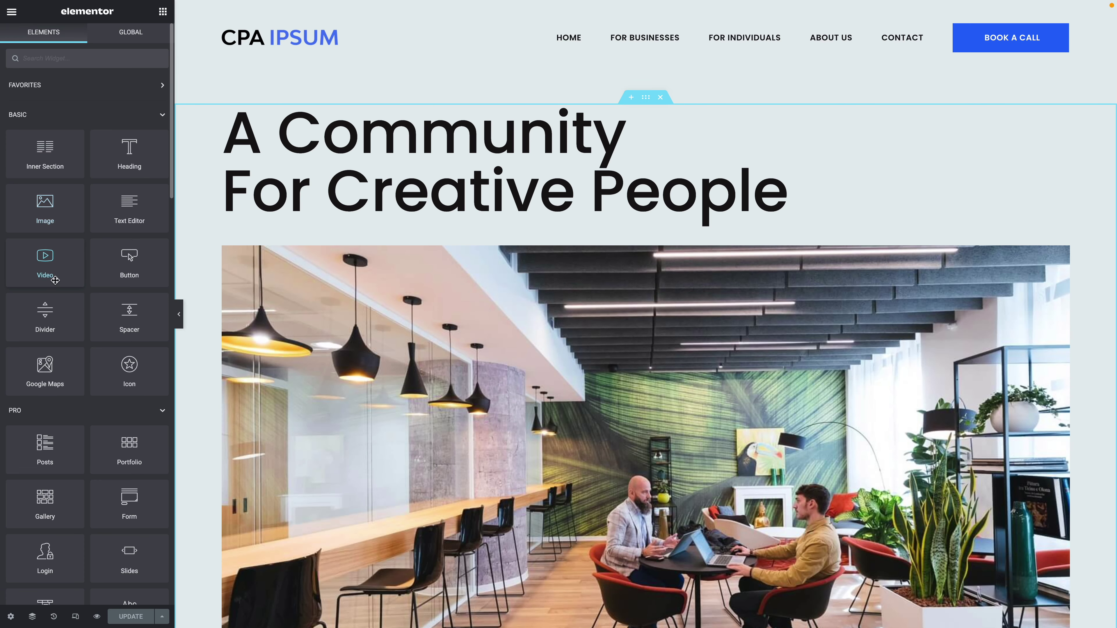
drag(127, 366, 287, 222)
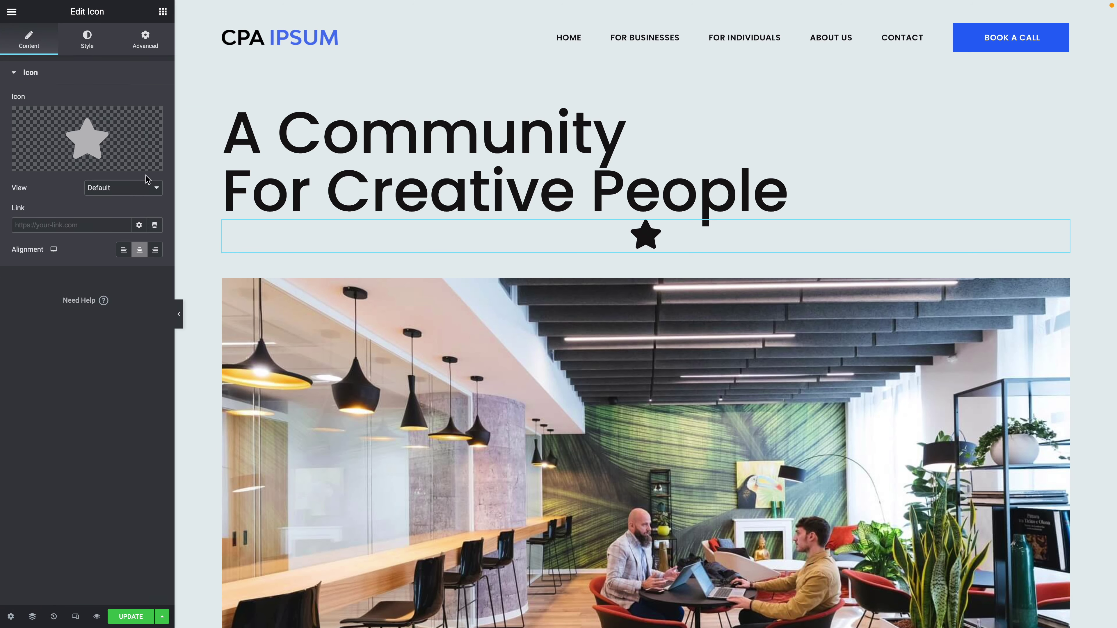
click(81, 138)
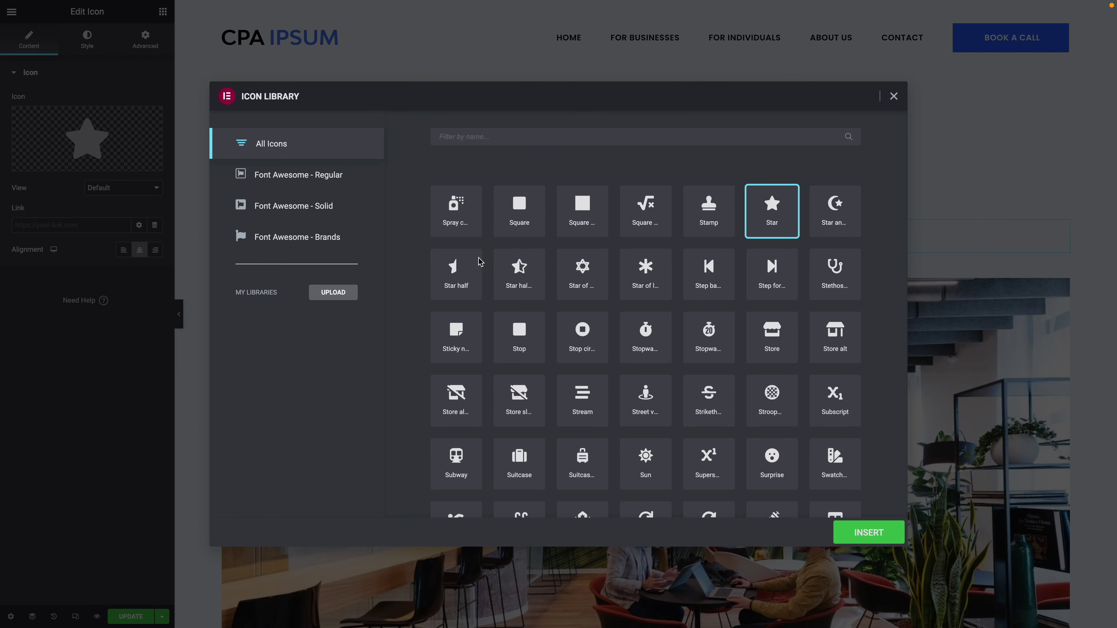
scroll(515, 308, down, 10)
scroll(515, 308, down, 10)
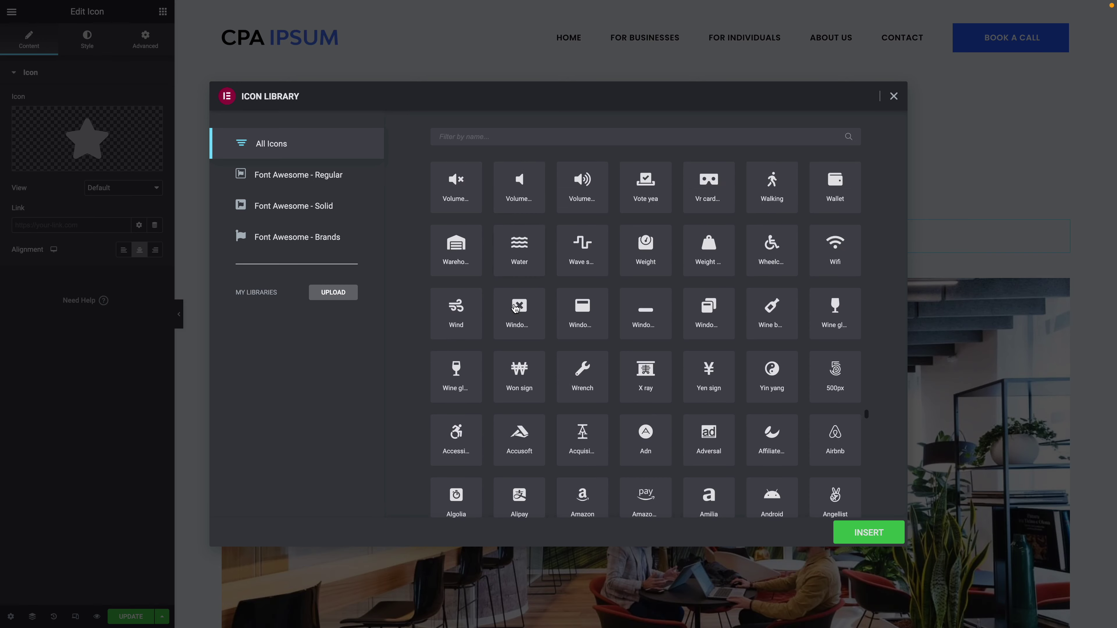
click(584, 255)
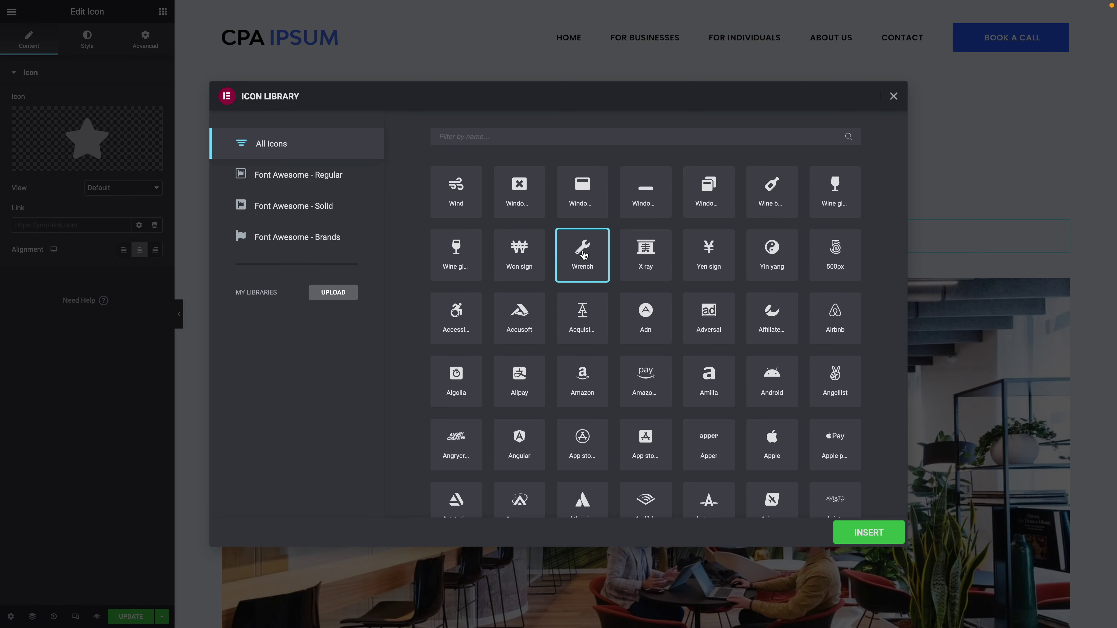
click(869, 532)
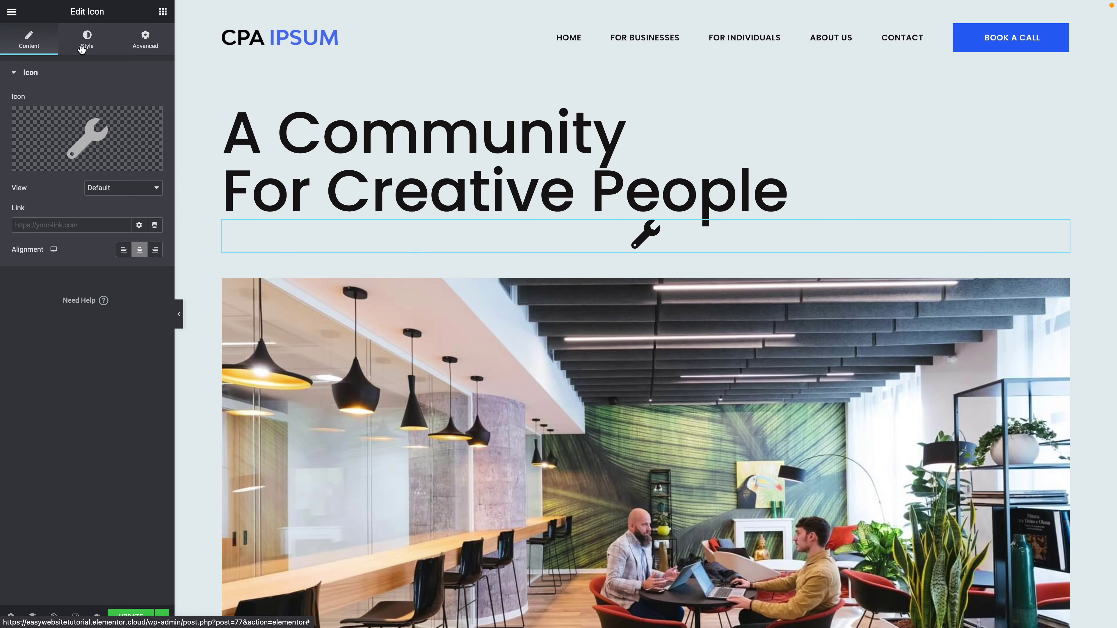
- Style the wrench icon red with size 82 and rotation 119, and delete the icon widget
click(87, 40)
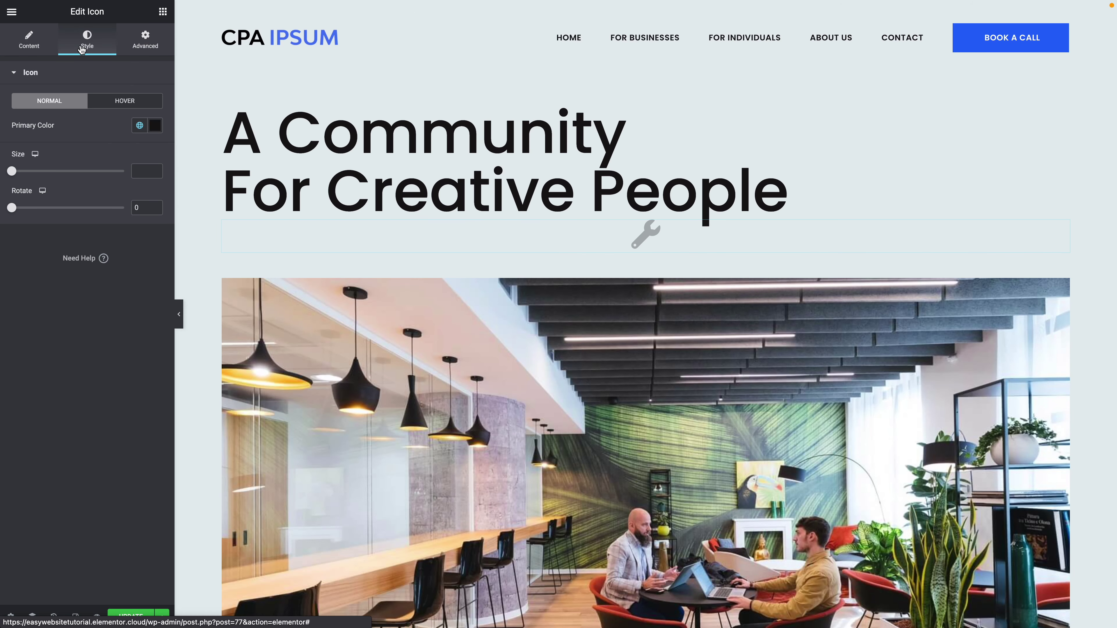
click(154, 125)
mouse_move(107, 203)
mouse_down()
mouse_move(137, 220)
mouse_move(90, 188)
mouse_move(115, 194)
mouse_up()
click(97, 128)
drag(12, 172, 48, 216)
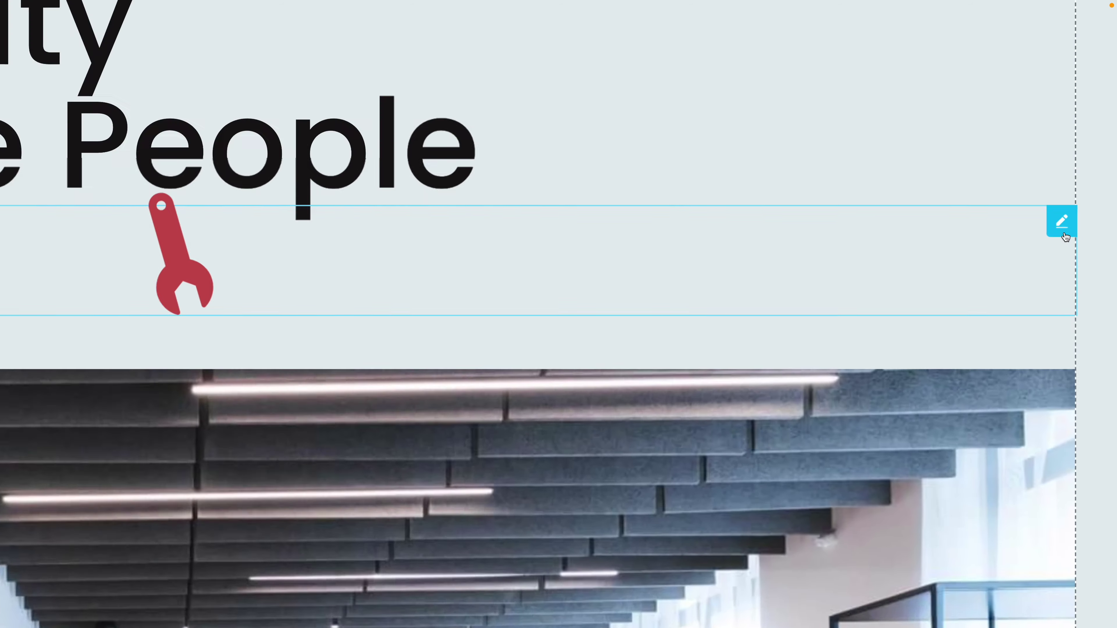
right_click(1062, 223)
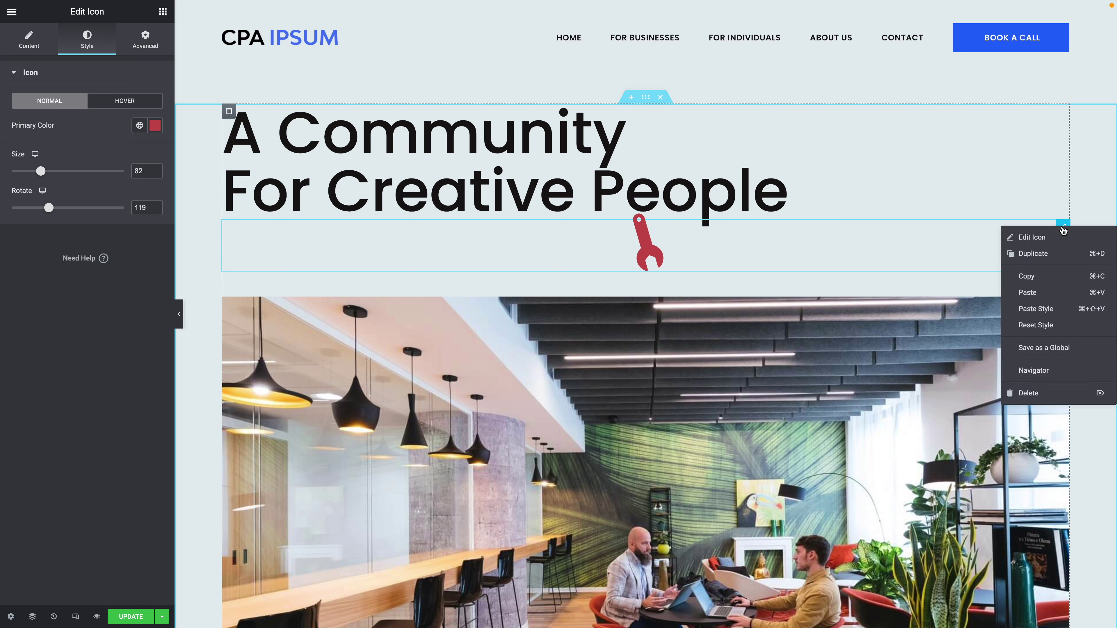
click(1027, 393)
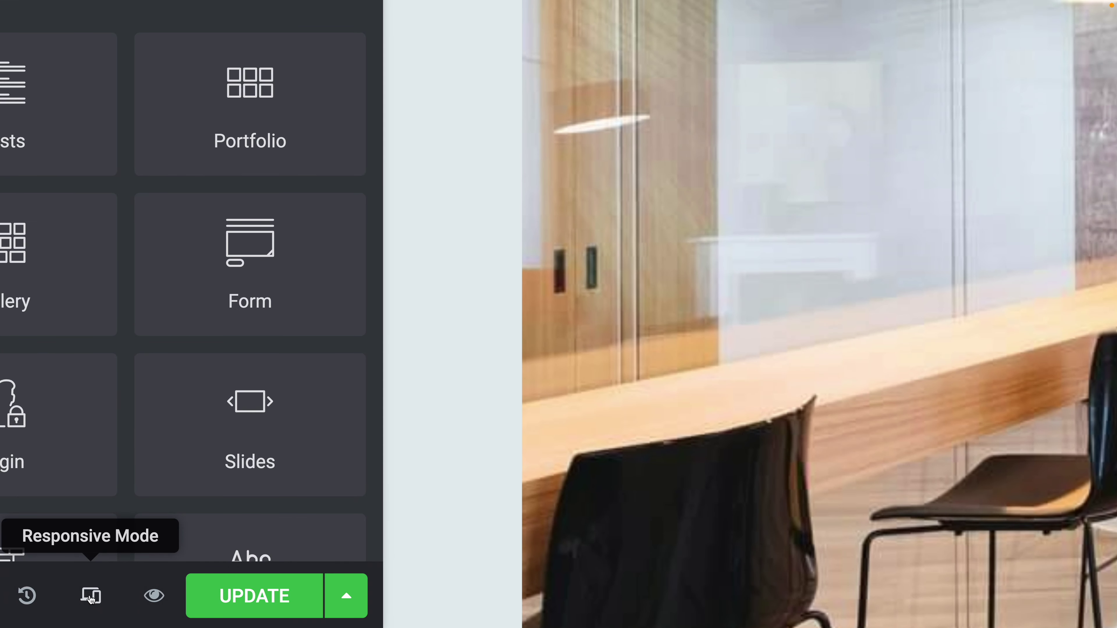
- Preview the page in Responsive Mode at tablet and mobile sizes, hide and restore the widget panel, and return to desktop view
click(91, 597)
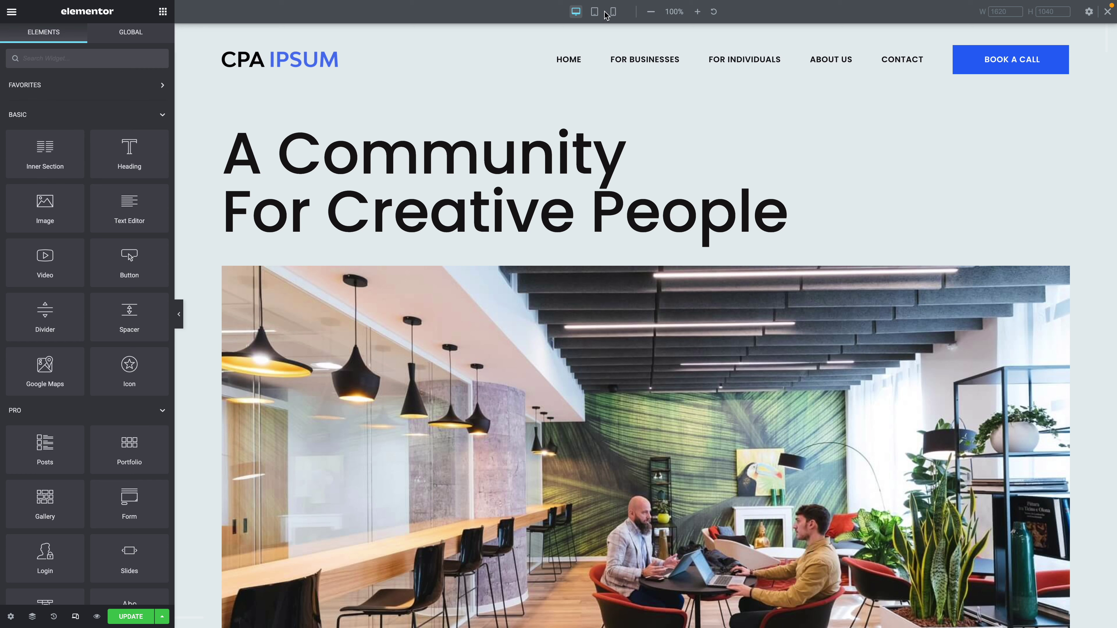
click(594, 13)
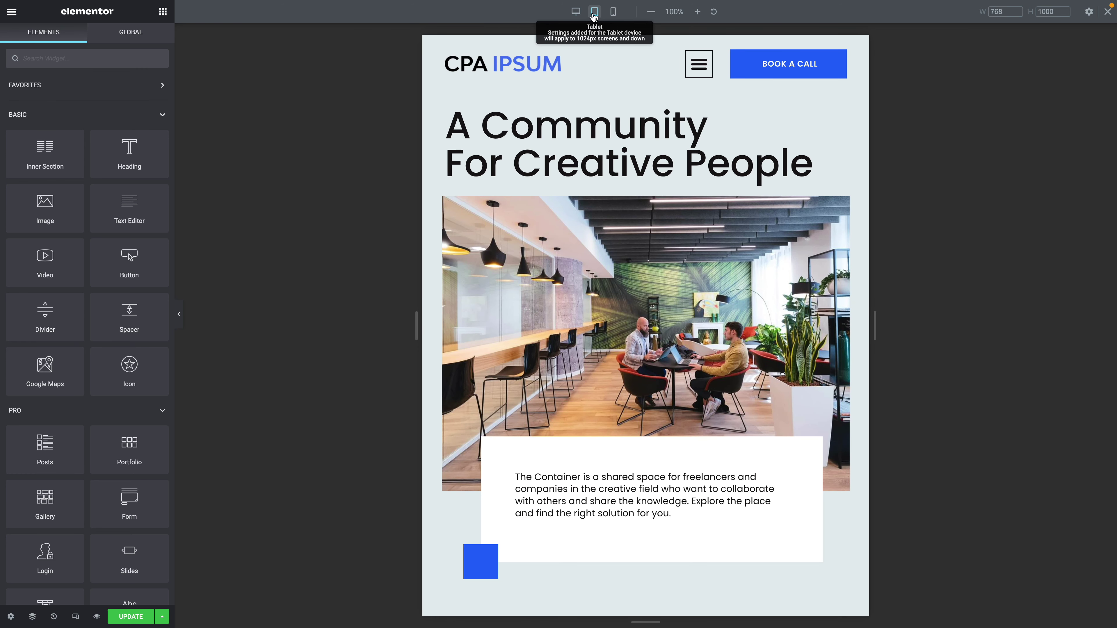
click(614, 11)
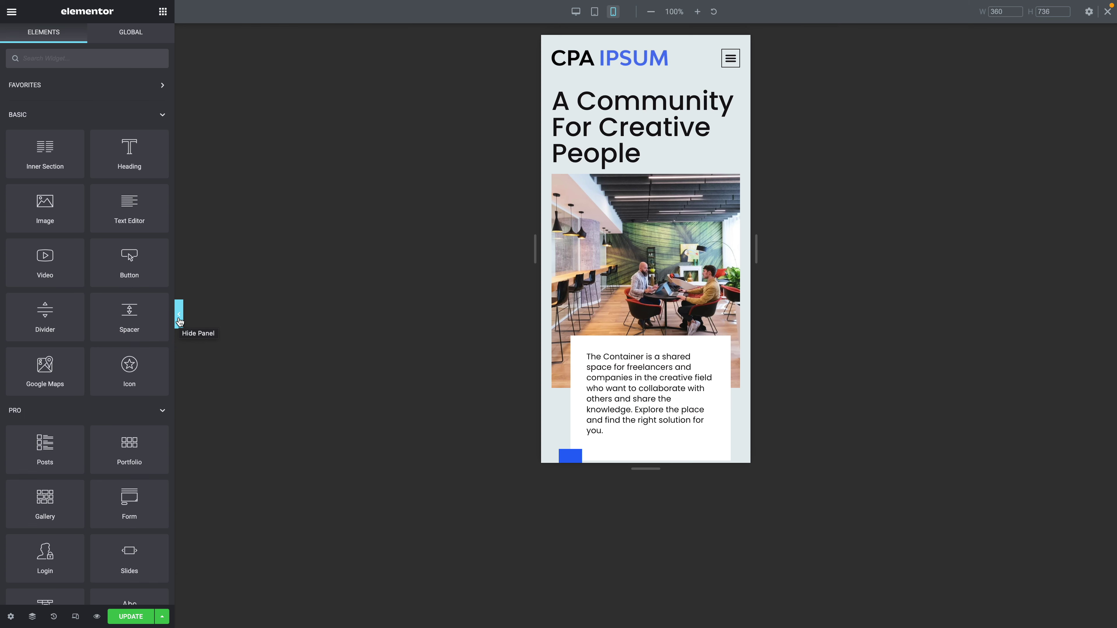
click(179, 314)
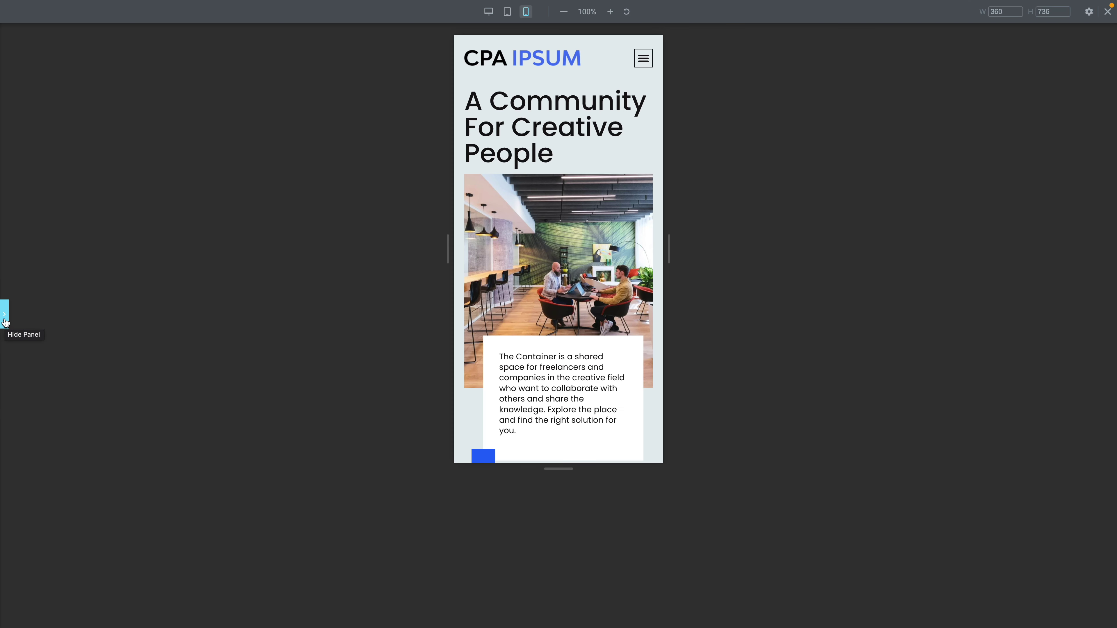
click(5, 321)
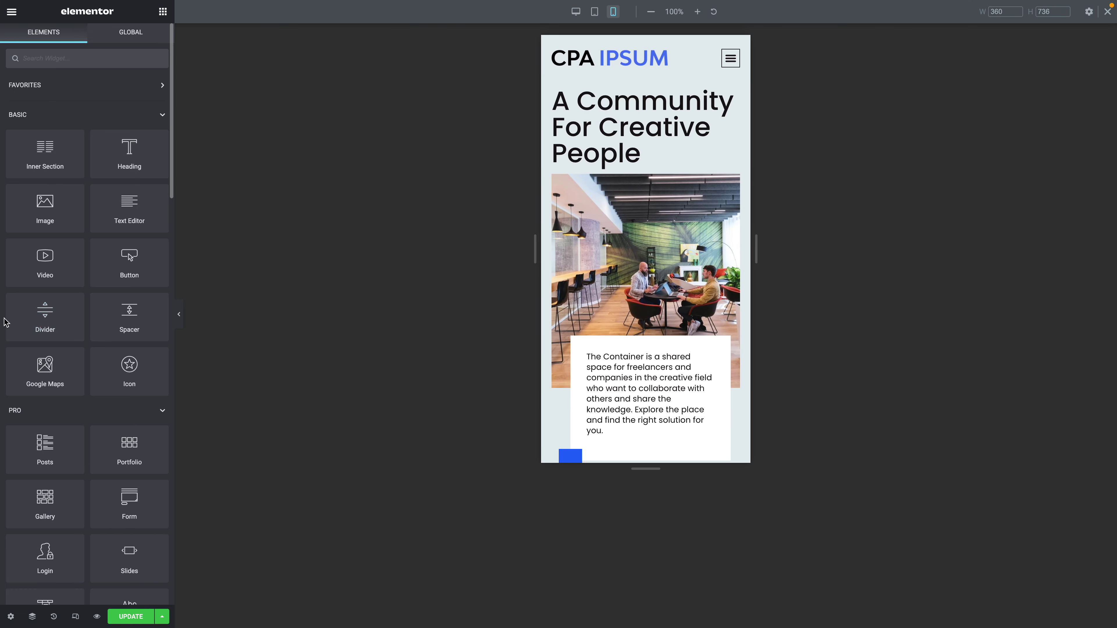
click(576, 13)
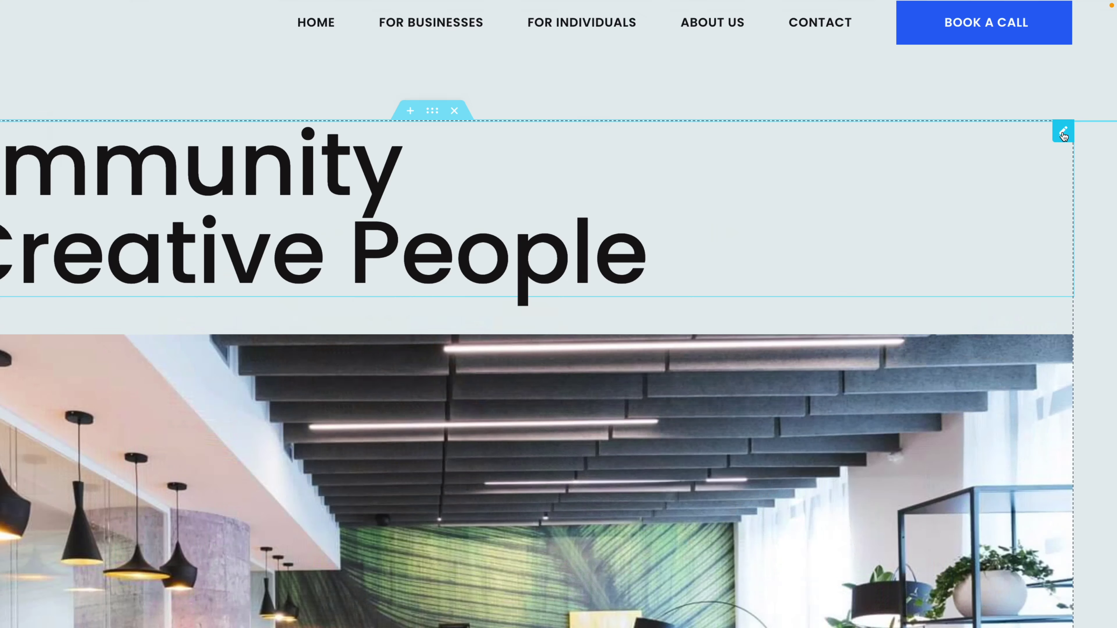
- Replace the hero heading with "More than numbers." on the first line and "Much more." on the second
click(1064, 133)
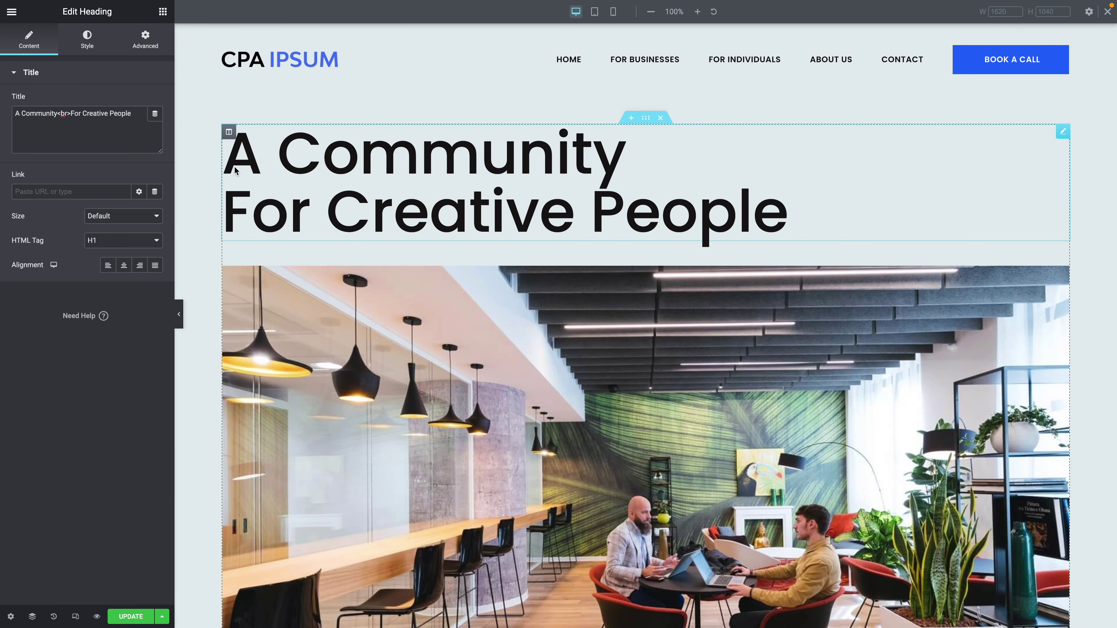
click(587, 228)
click(257, 163)
key(shift+Right)
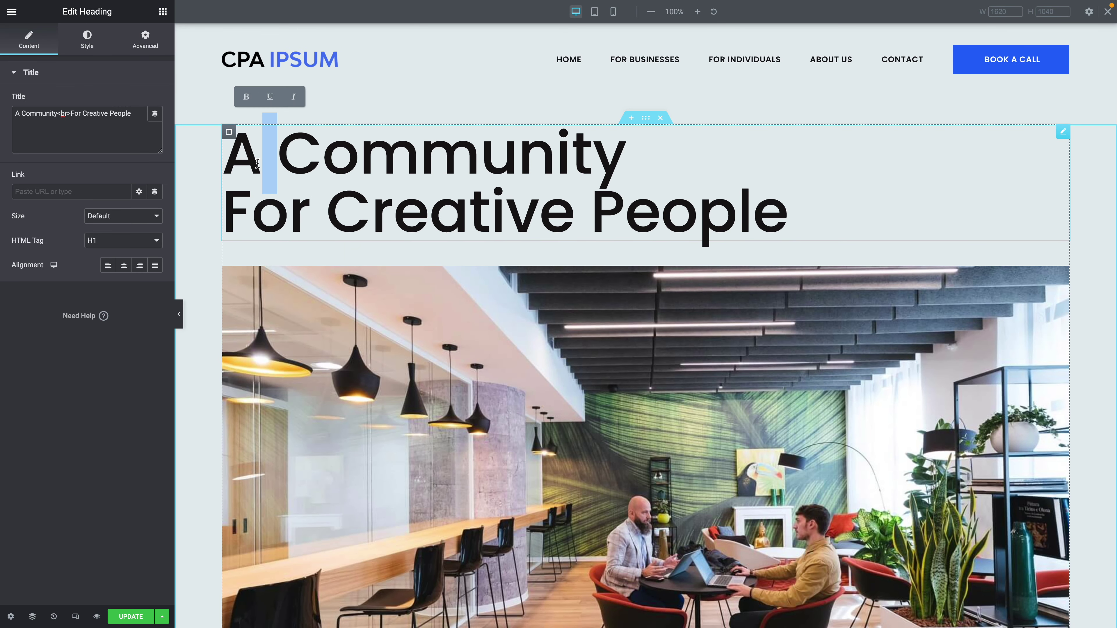
click(621, 153)
key(shift+super+Left)
text(More than numbers.)
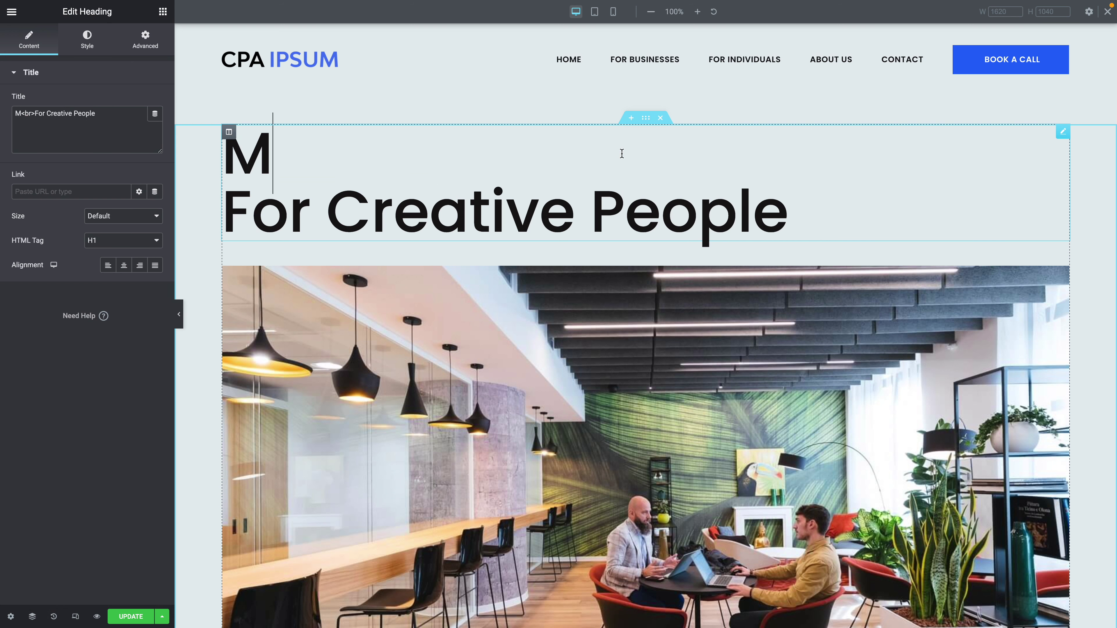
key(Down)
key(shift+super+Left)
text(Much more.)
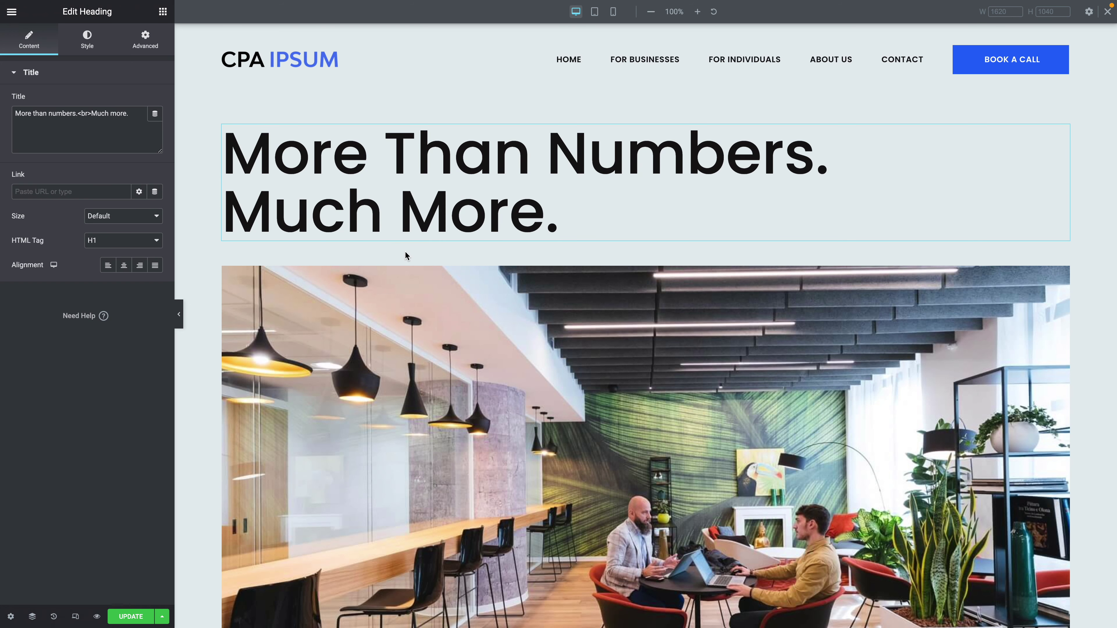
- Replace the hero image with cpa-img-08.webp from the media library
scroll(405, 256, down, 3)
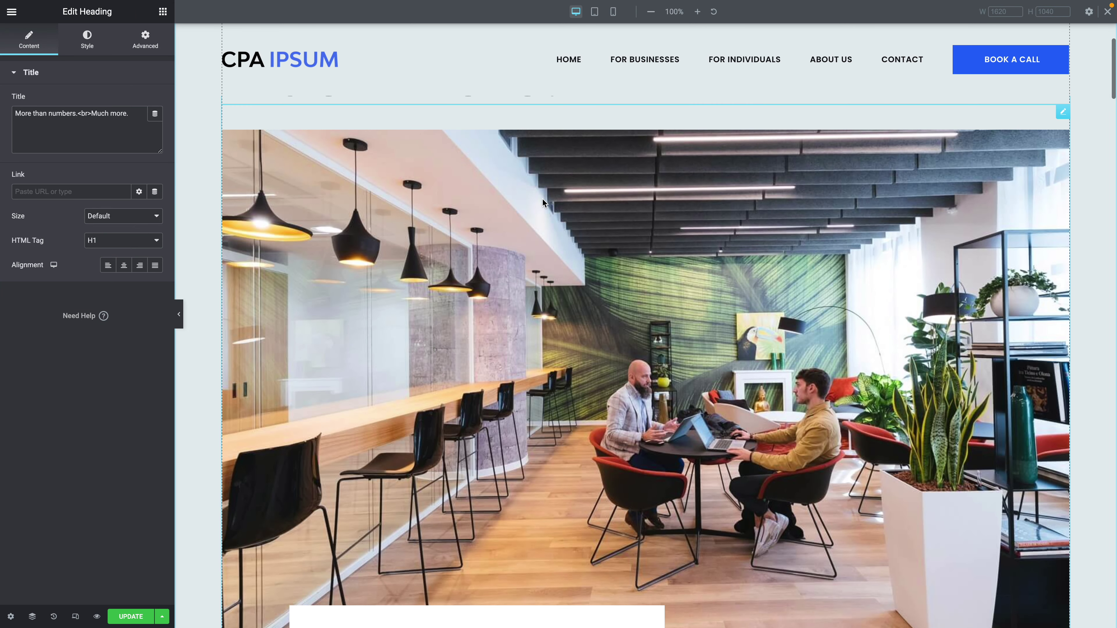
click(543, 199)
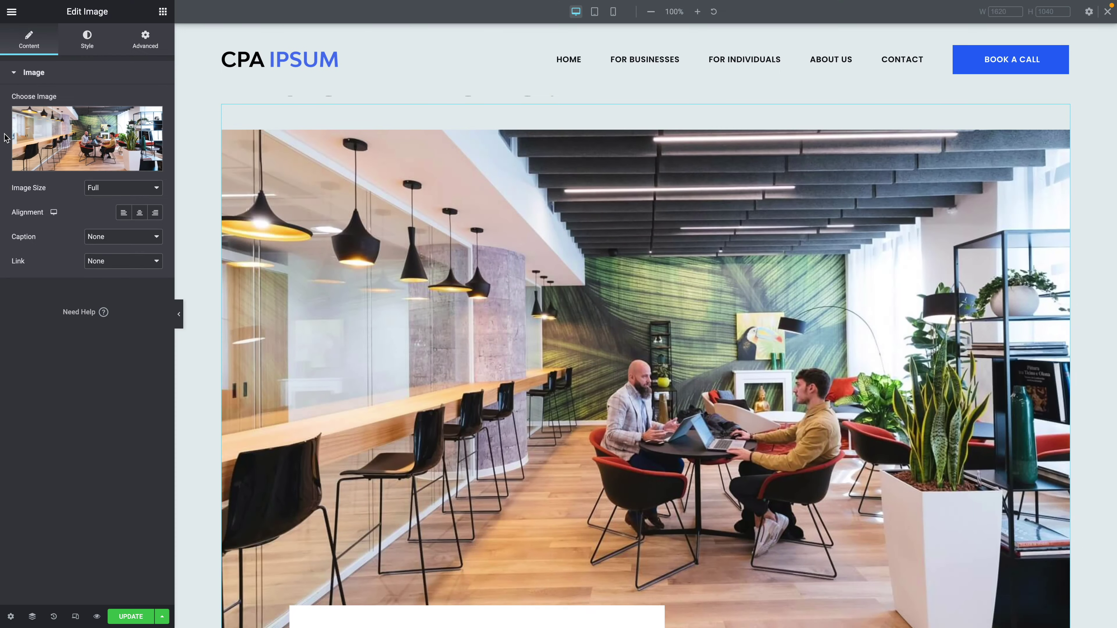
click(74, 138)
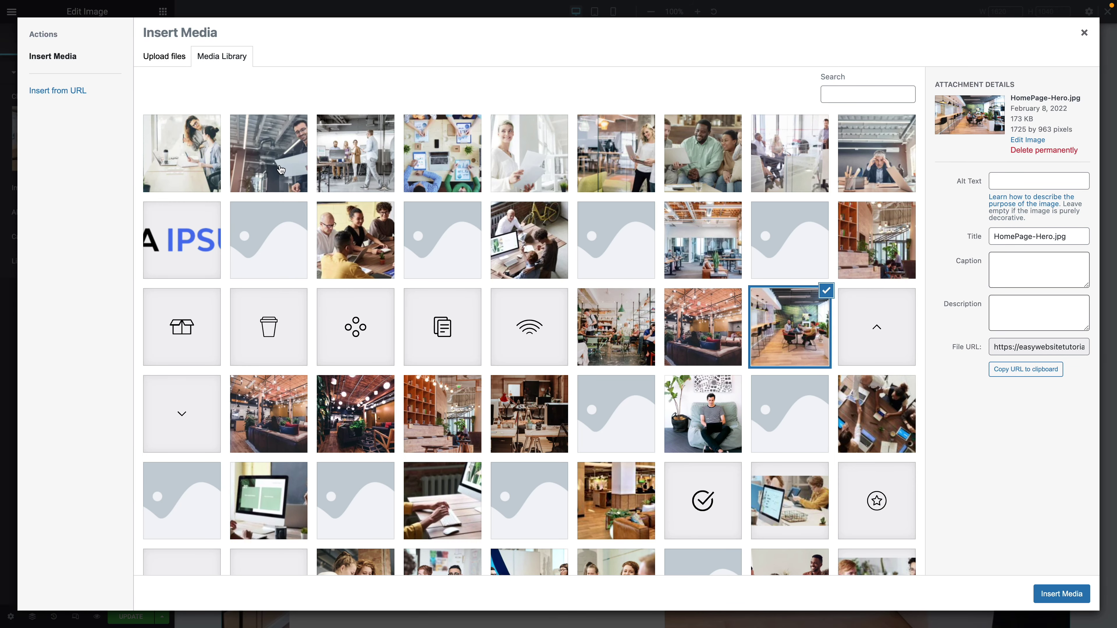
click(296, 169)
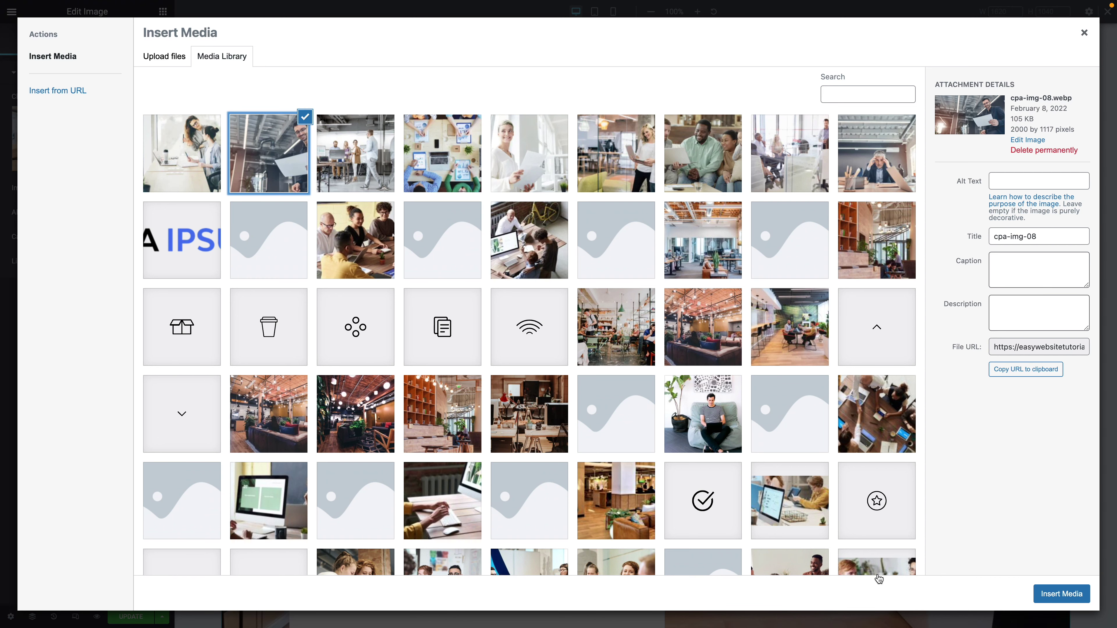
click(1040, 595)
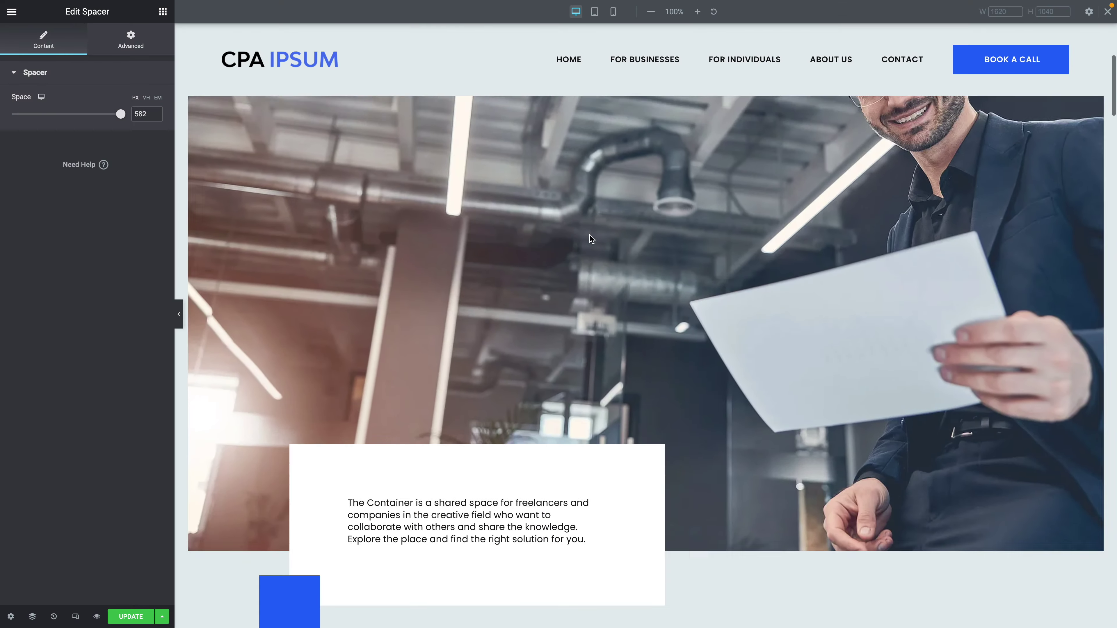
- Replace the background image of the column beside the "Services & Pricing" heading with cpa-img-05.webp from the media library
scroll(589, 238, down, 10)
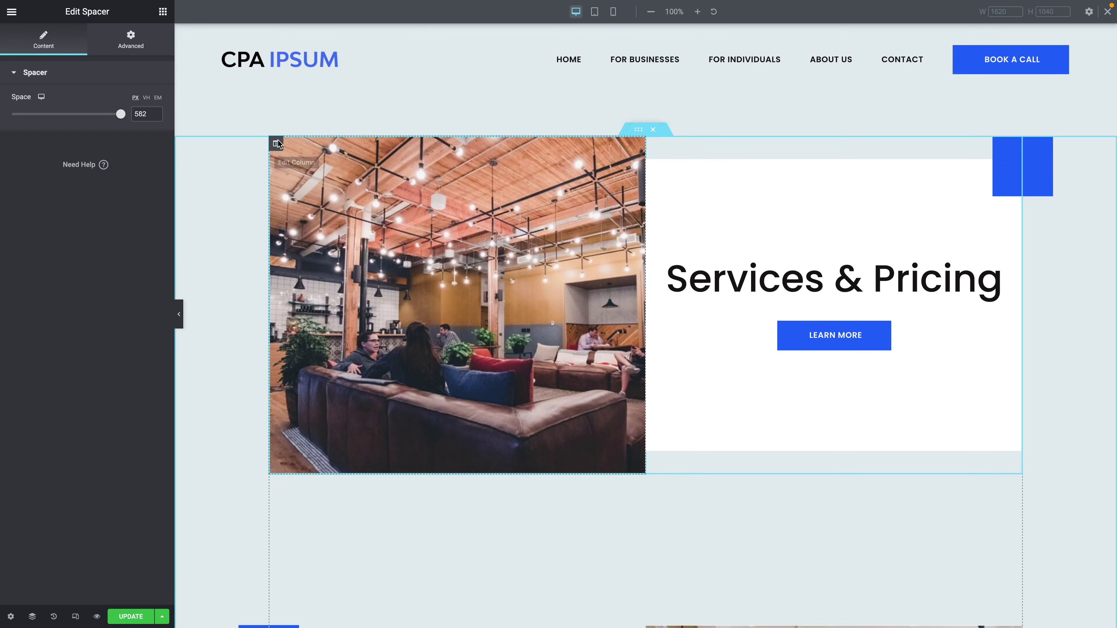
click(277, 143)
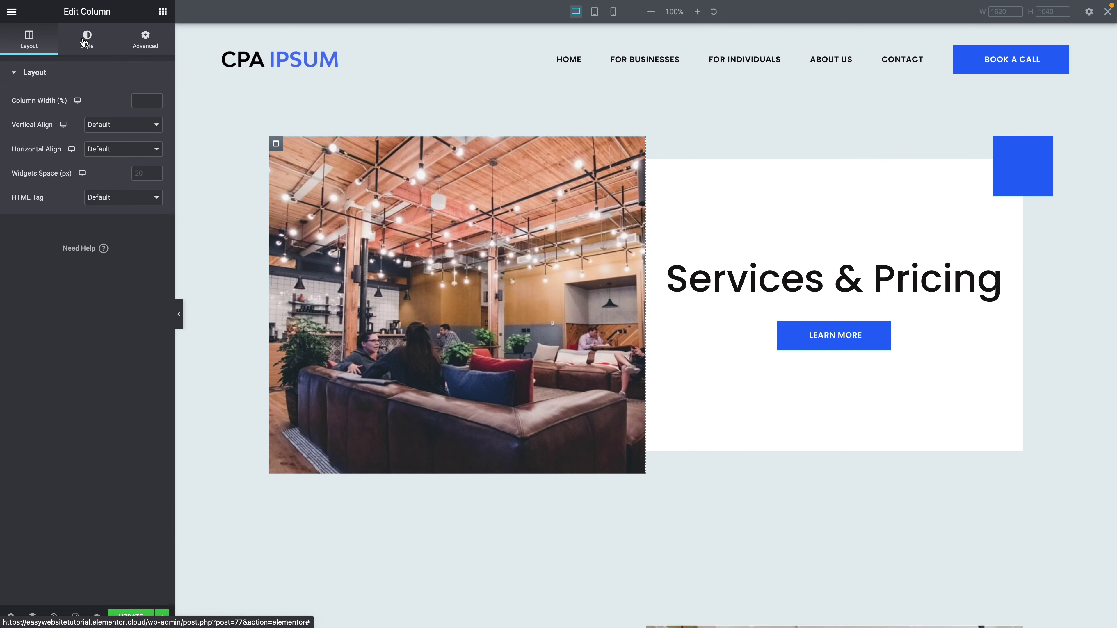
click(84, 43)
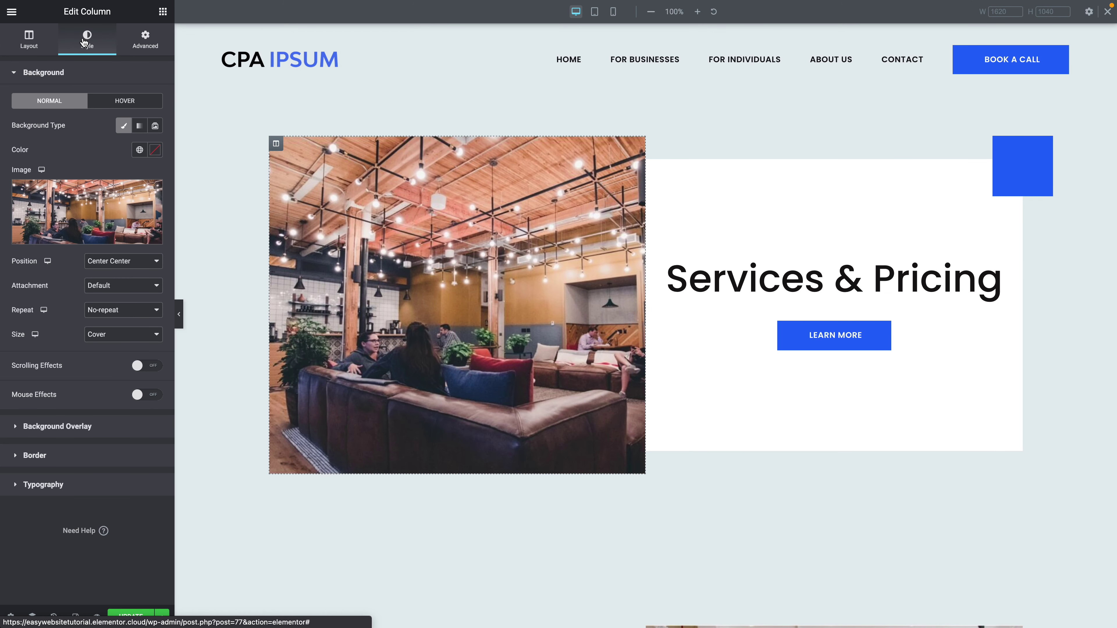
click(63, 208)
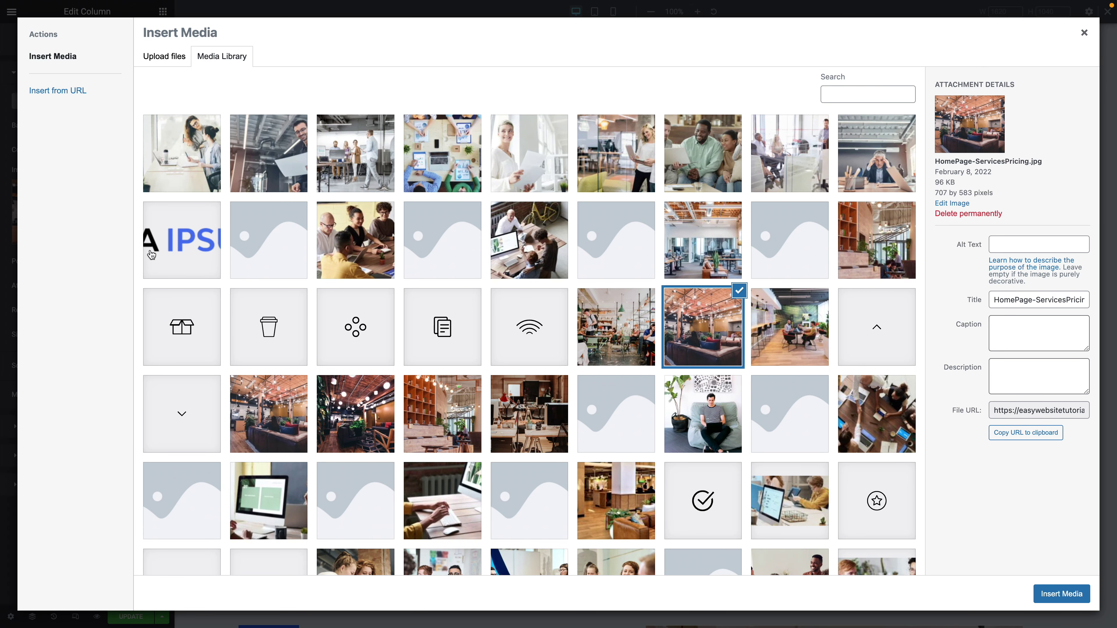
click(533, 152)
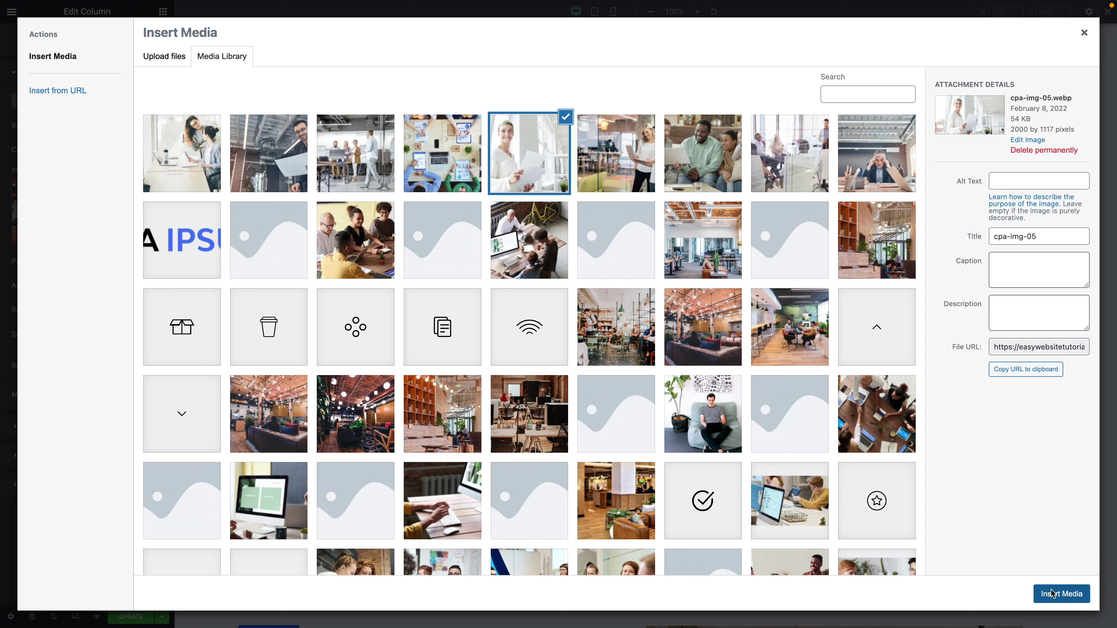
click(1061, 594)
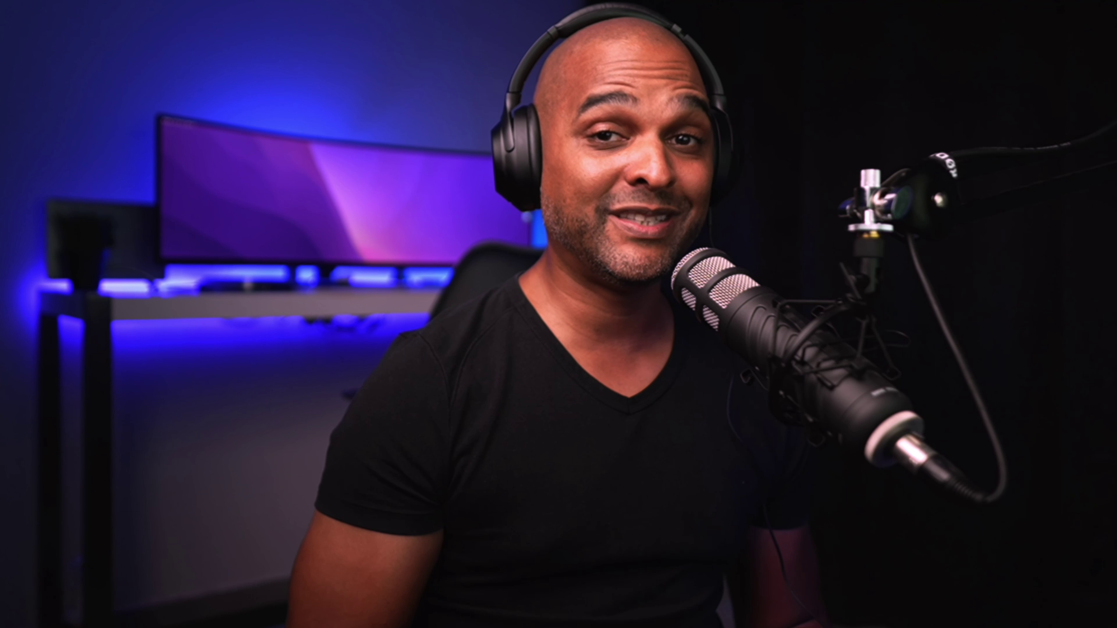
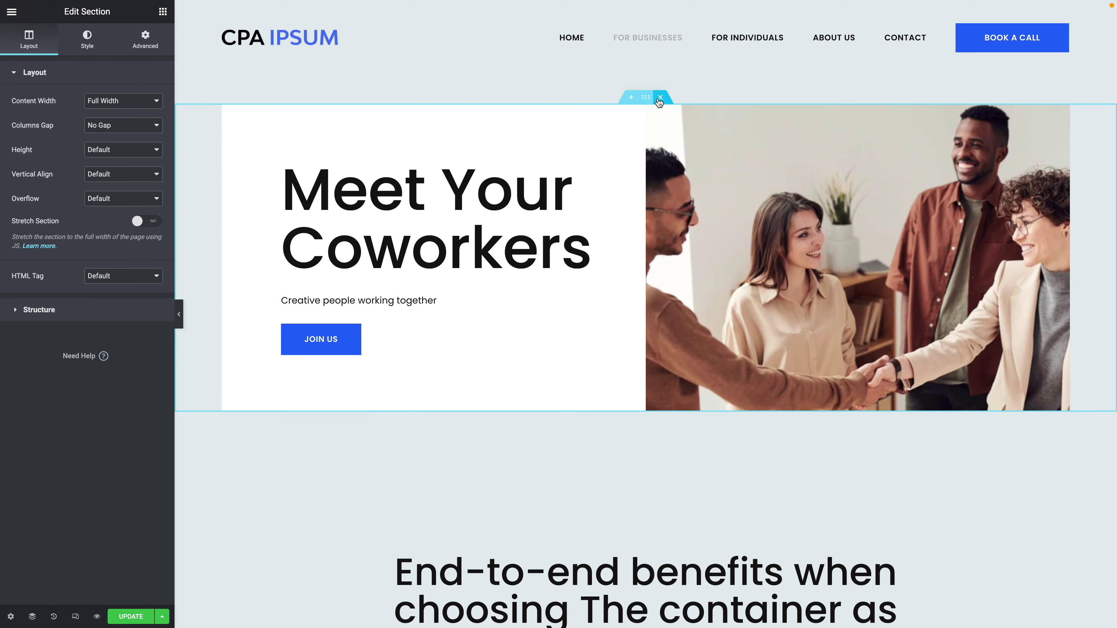
- Update the edited page, open the preview of changes, and review the home page from the hero down to the footer
click(130, 617)
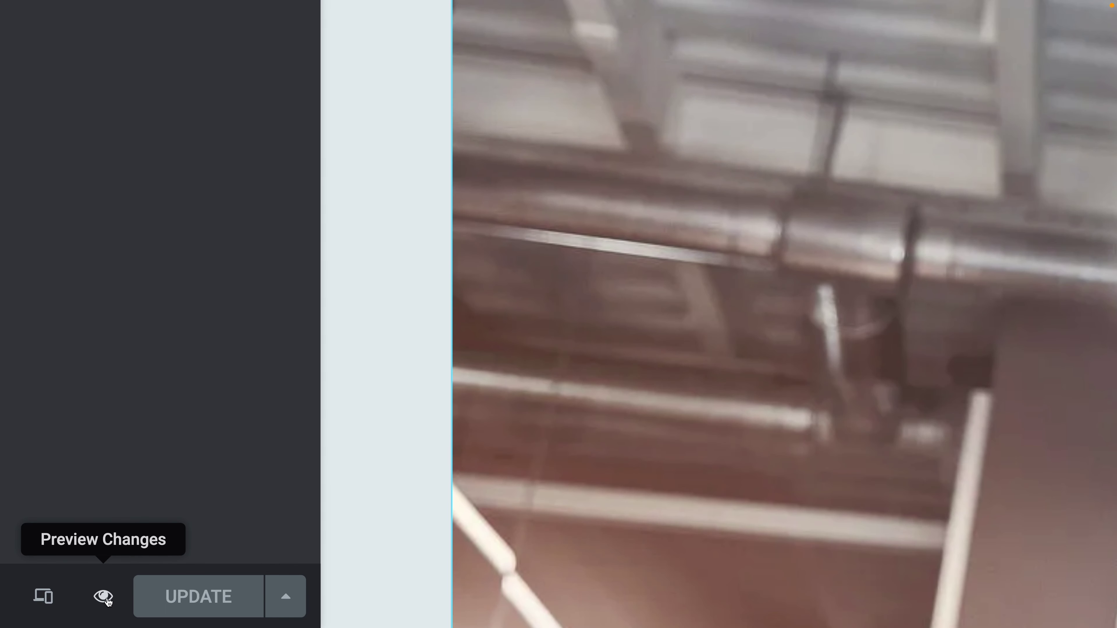
click(104, 596)
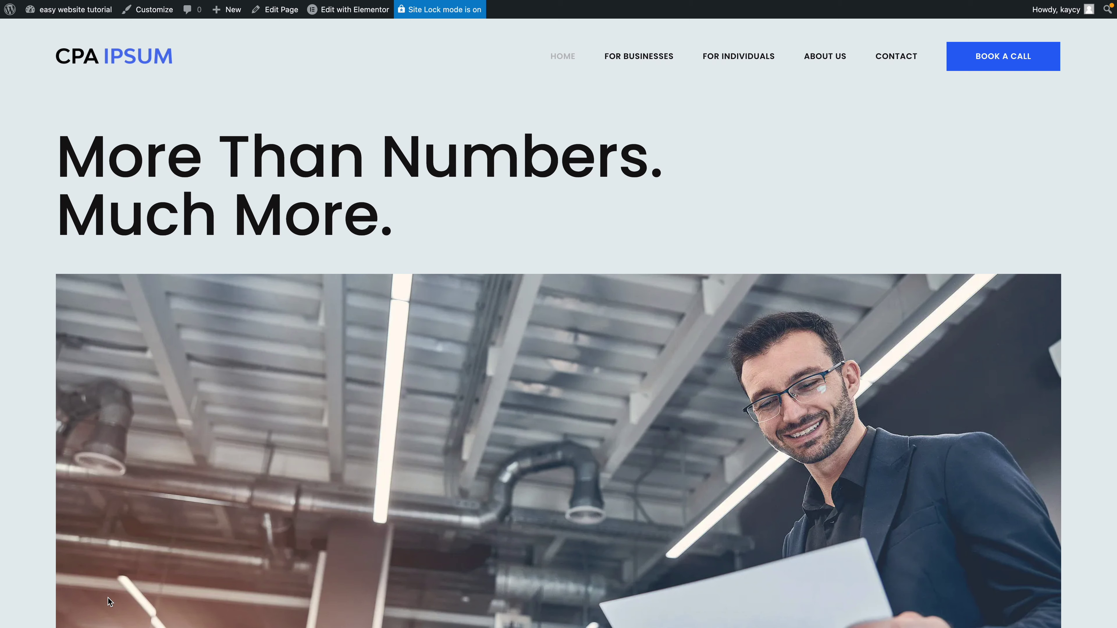
scroll(221, 300, down, 15)
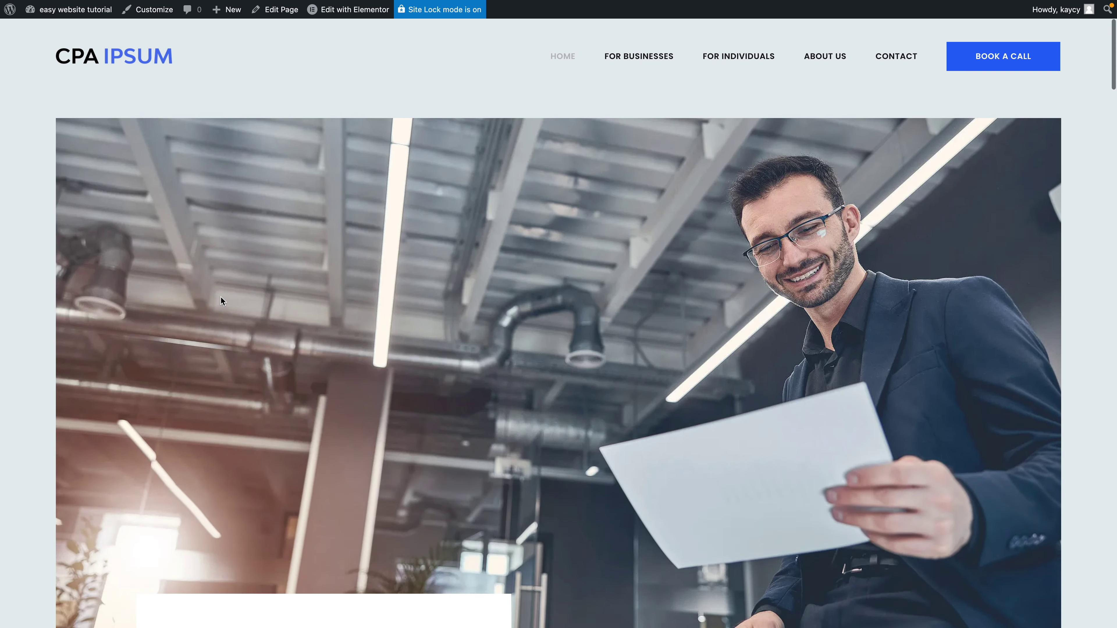
scroll(221, 299, down, 10)
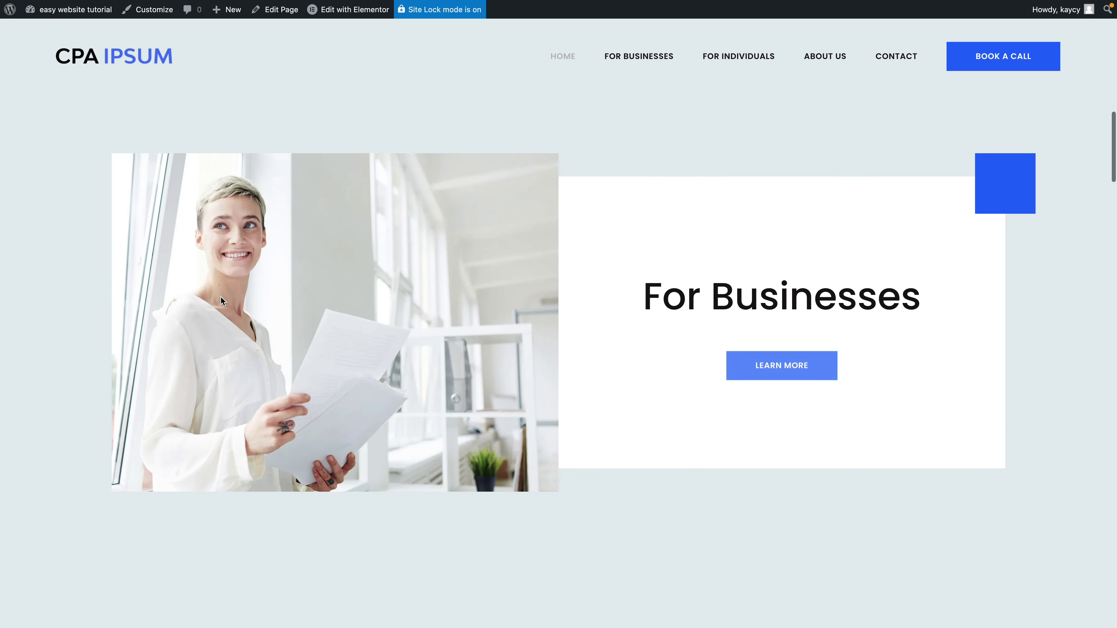
scroll(221, 301, down, 10)
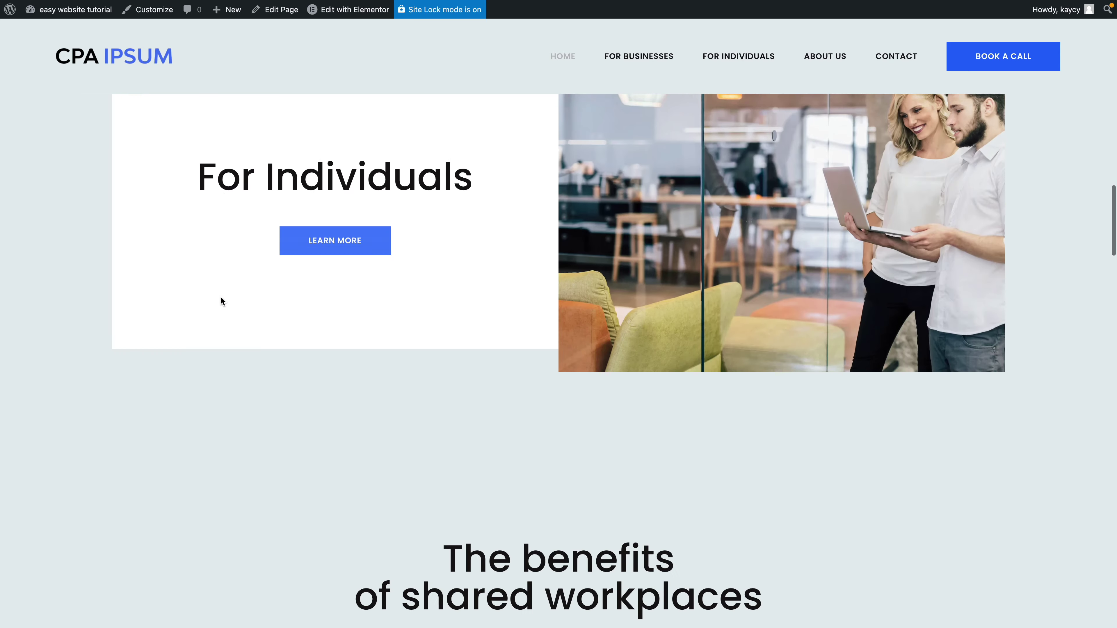
scroll(220, 298, down, 15)
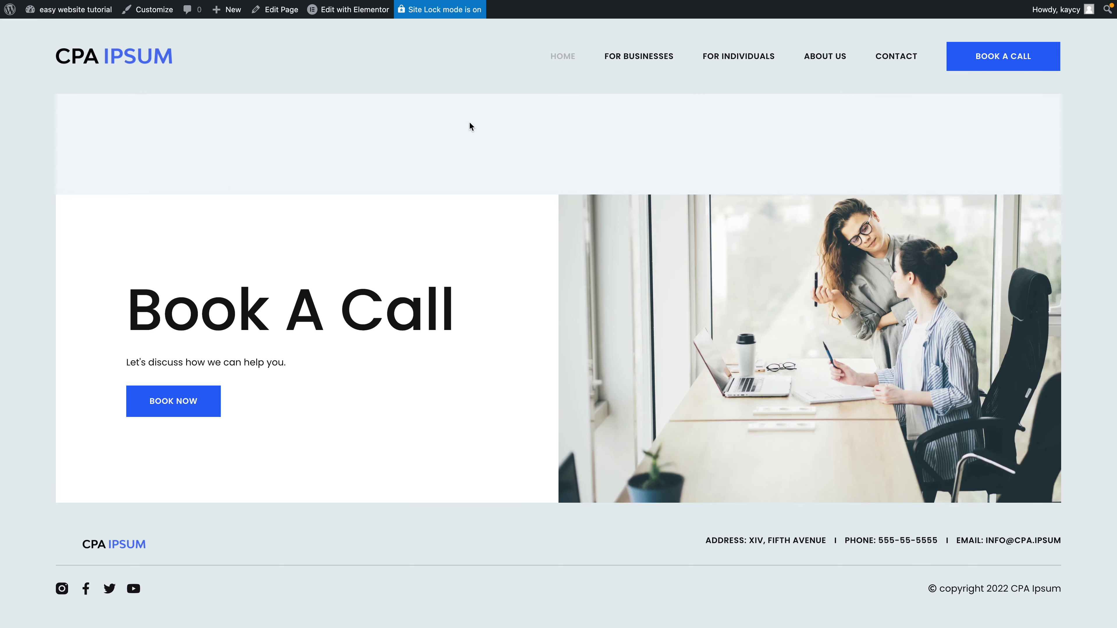
- Review the For Businesses, For Individuals, About Us and Contact pages of the site at desktop size
click(625, 56)
scroll(614, 78, down, 8)
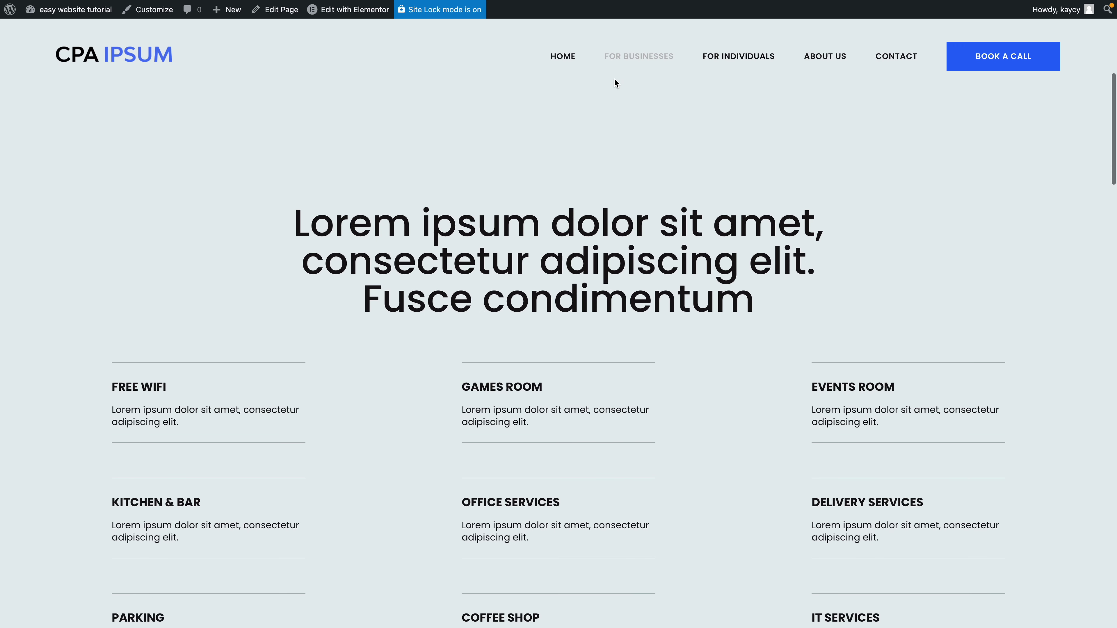
click(715, 62)
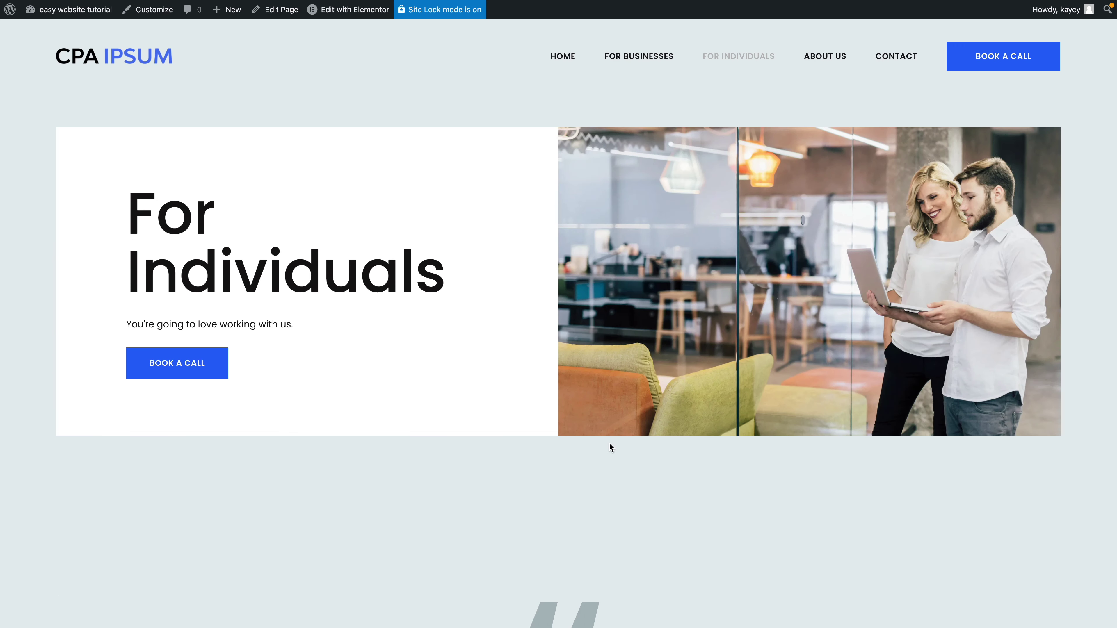
scroll(609, 443, down, 7)
click(823, 58)
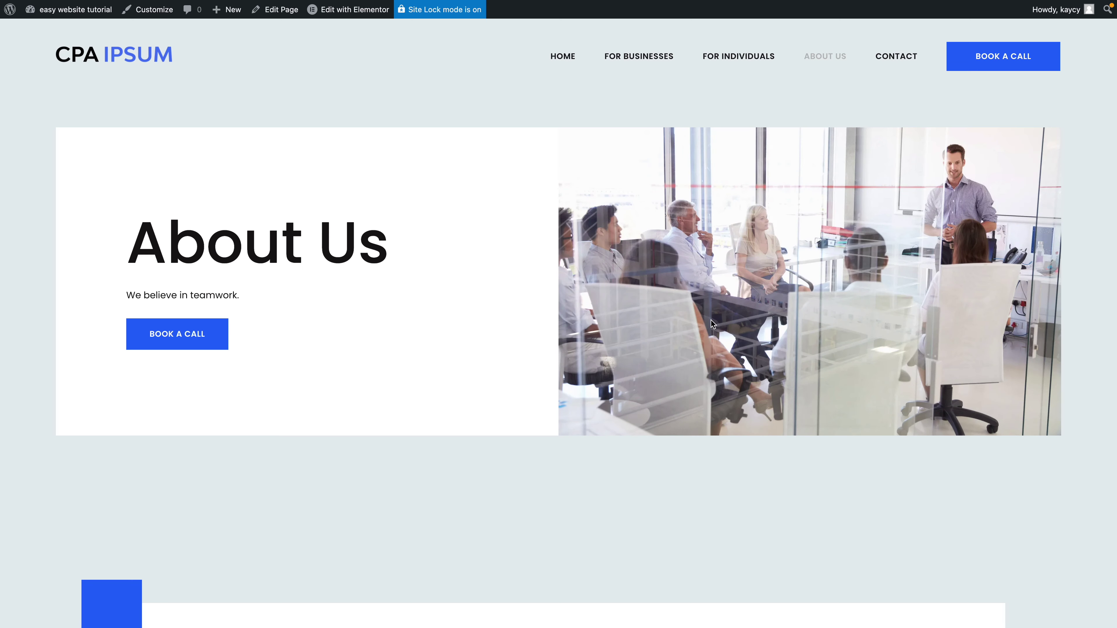
scroll(712, 320, down, 9)
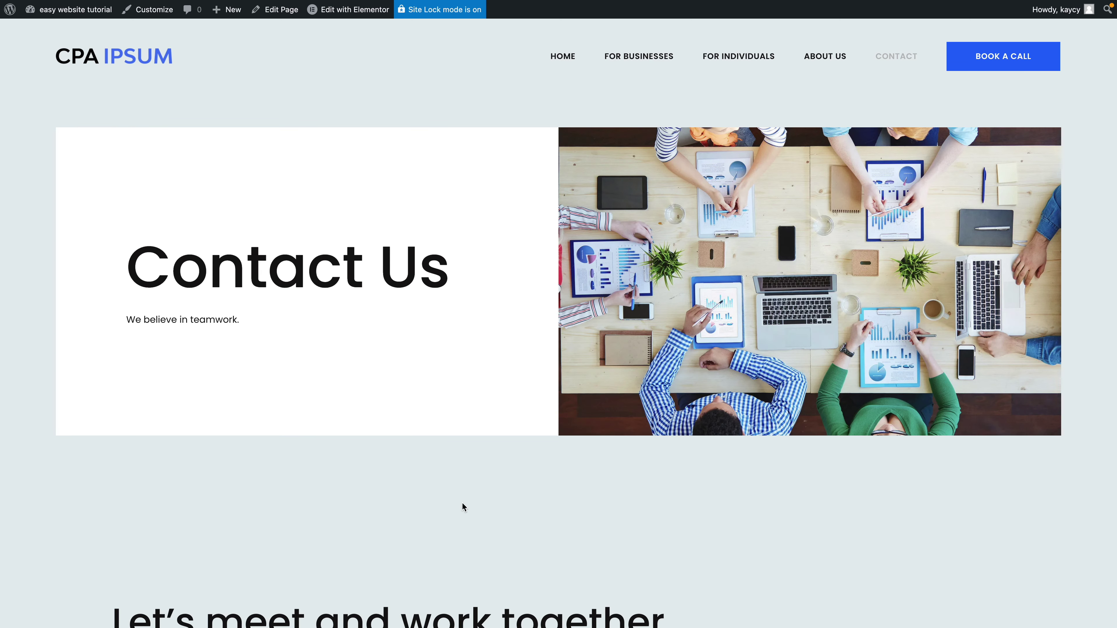
scroll(462, 502, down, 10)
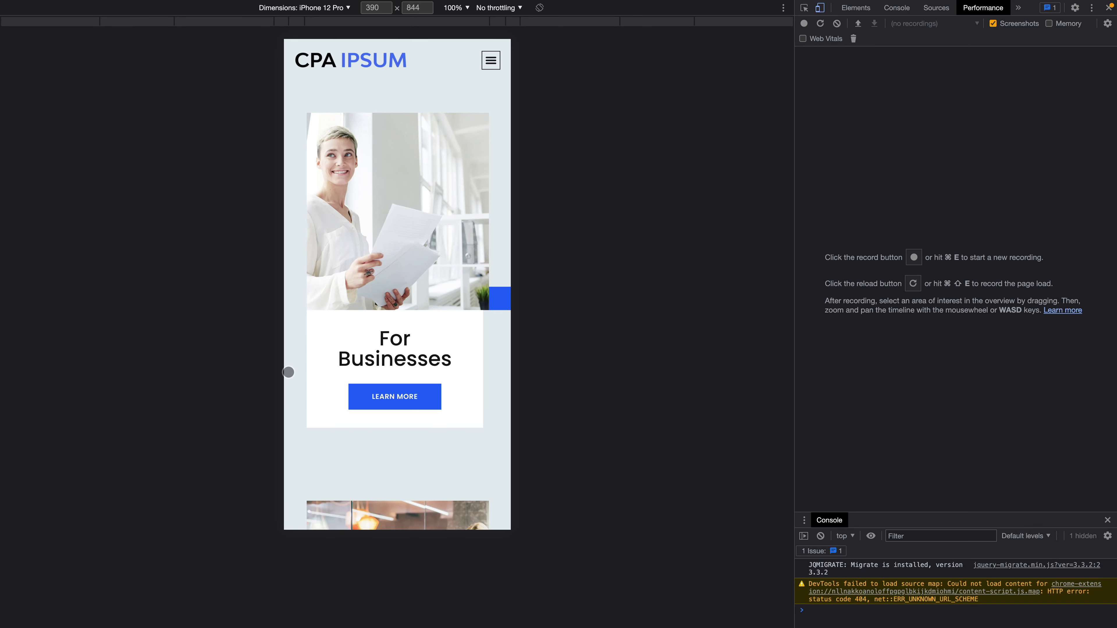
- Review the mobile home page at iPhone 12 Pro size and visit the For Businesses, For Individuals, About Us and Contact pages
scroll(288, 373, down, 10)
scroll(288, 373, down, 12)
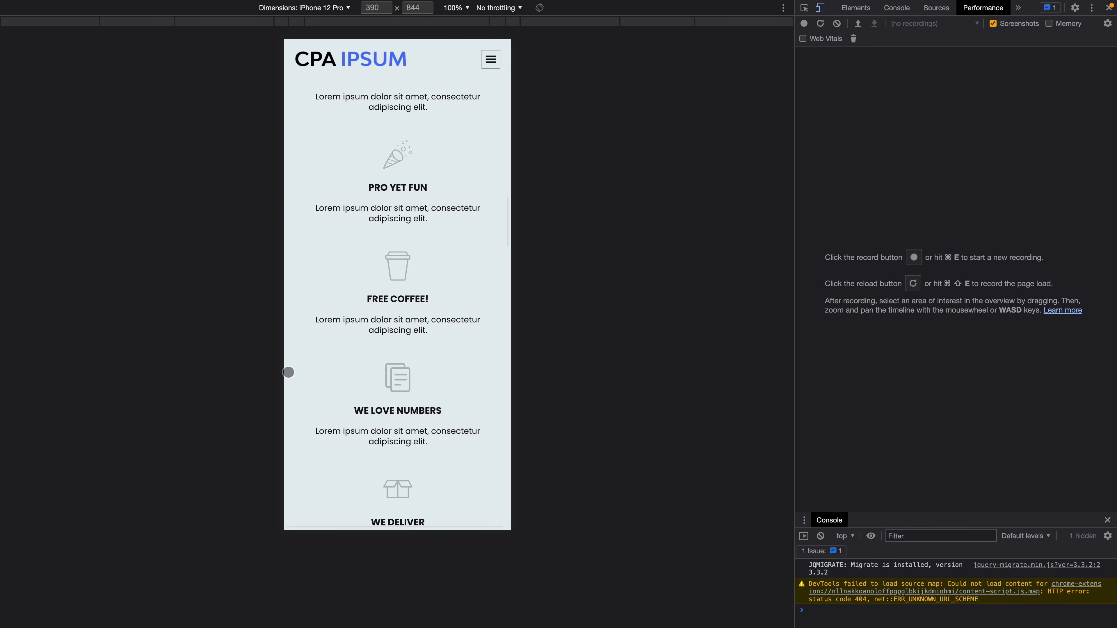
scroll(288, 373, down, 4)
click(491, 60)
click(326, 121)
click(490, 63)
click(327, 150)
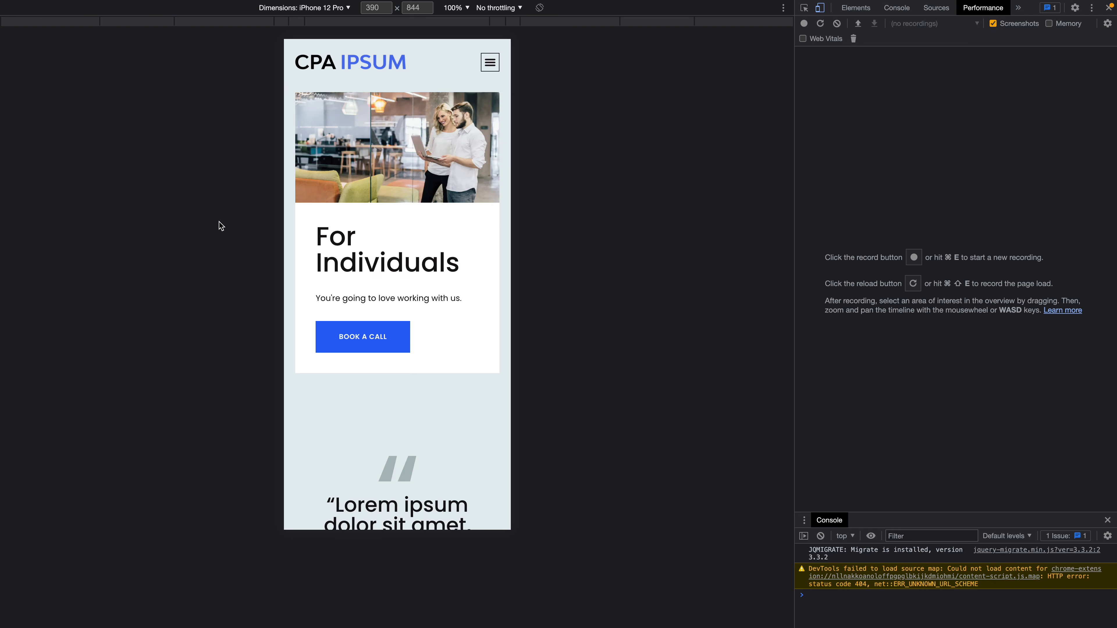
click(490, 62)
click(325, 176)
click(491, 63)
click(325, 199)
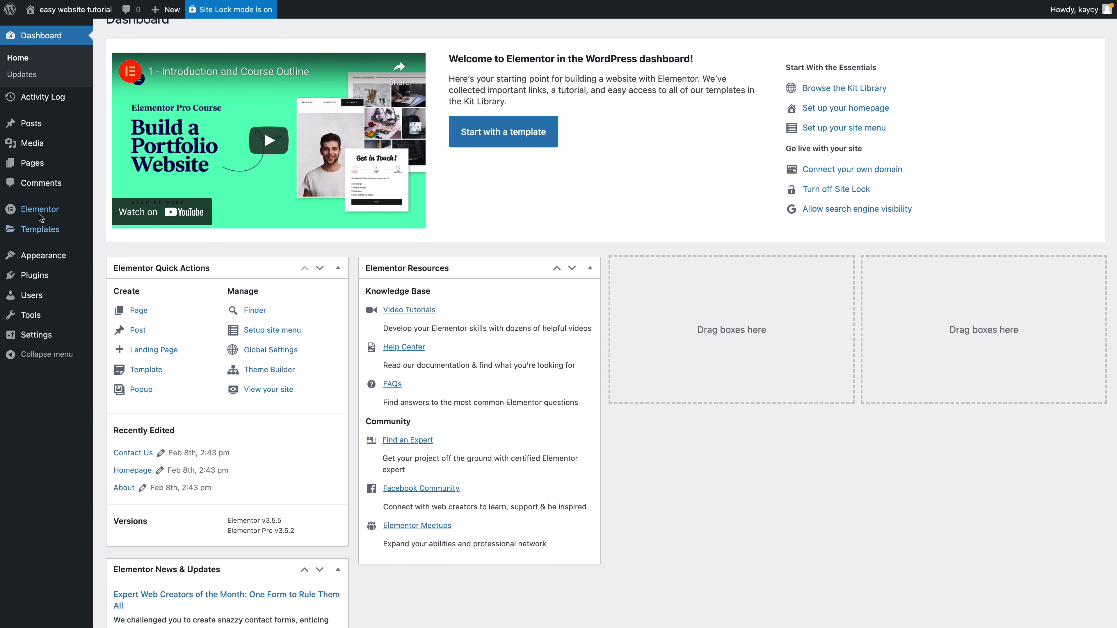
- Create a WordPress page titled "New", publish it, and open it for editing with Elementor
mouse_move(27, 164)
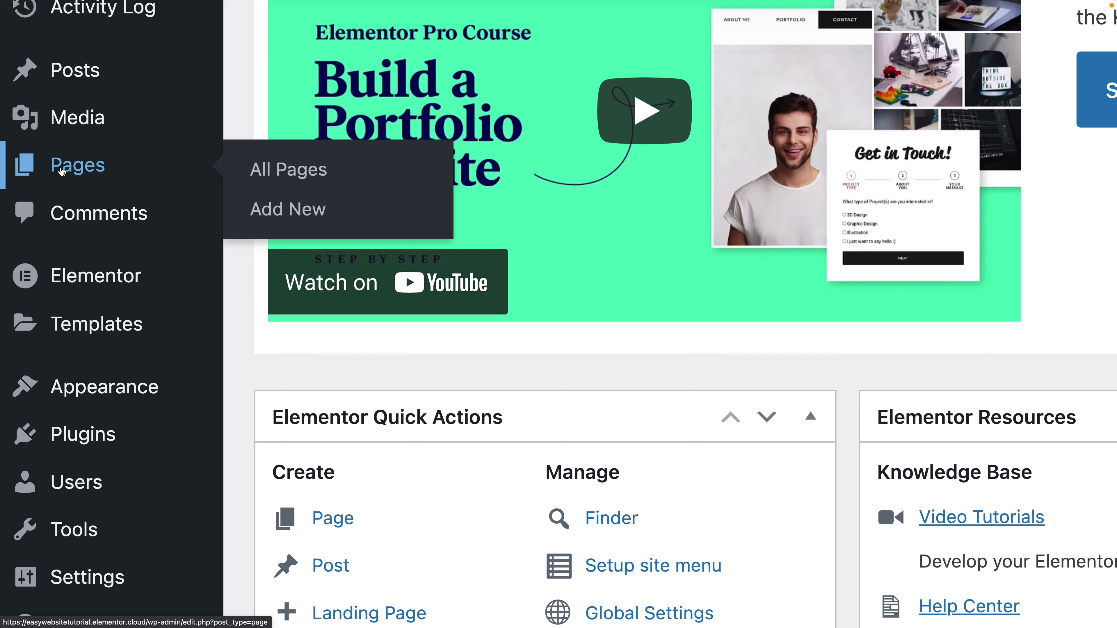
click(110, 182)
text(N)
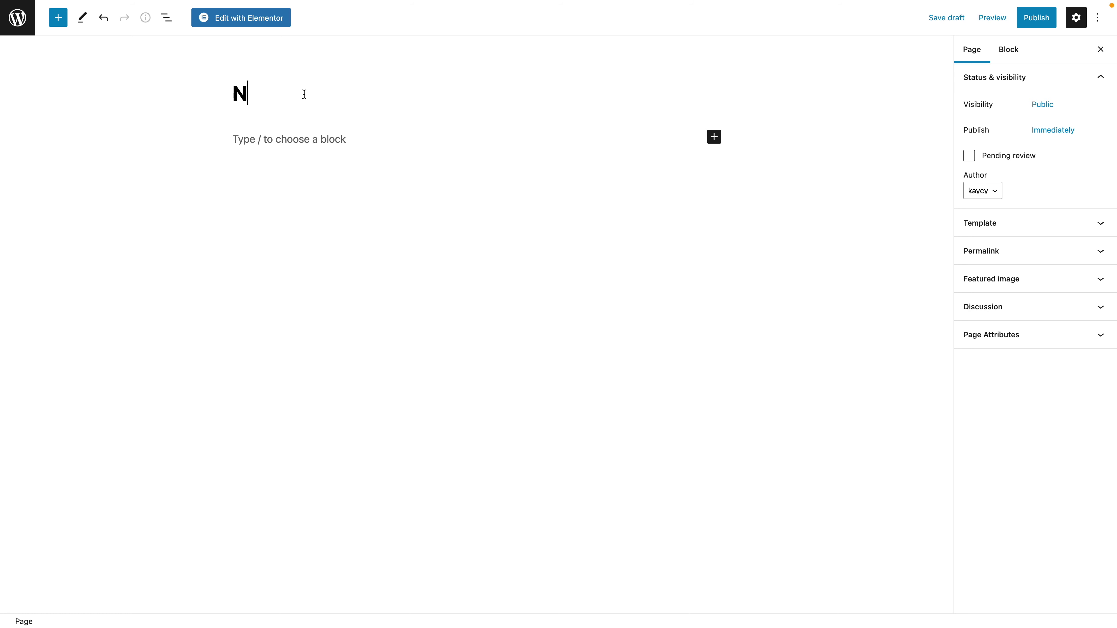
text(ew)
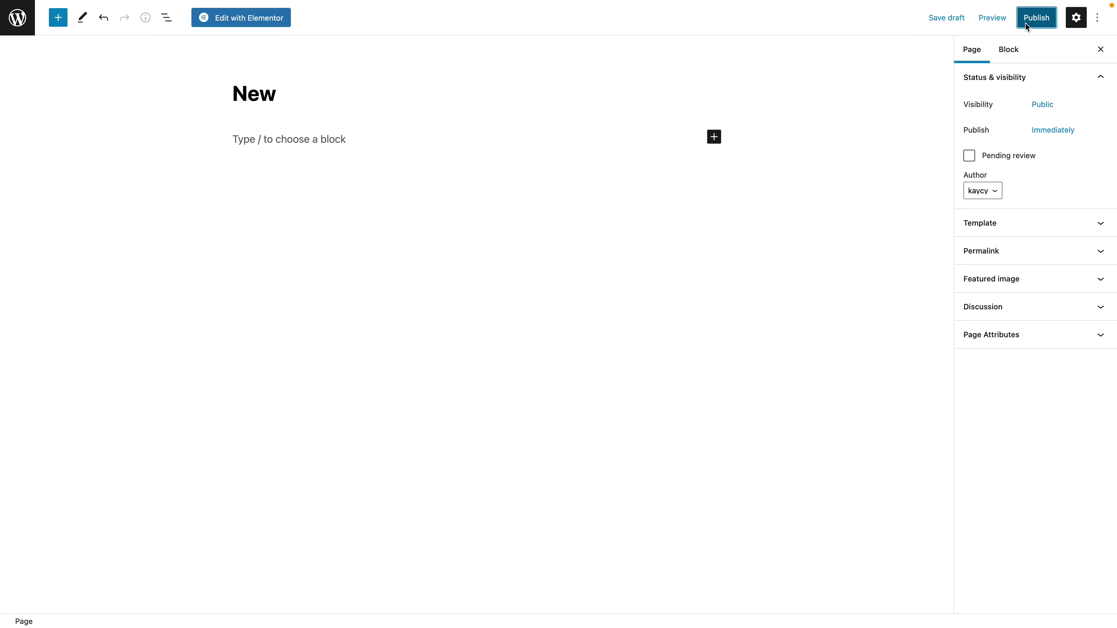
click(1037, 18)
click(1012, 23)
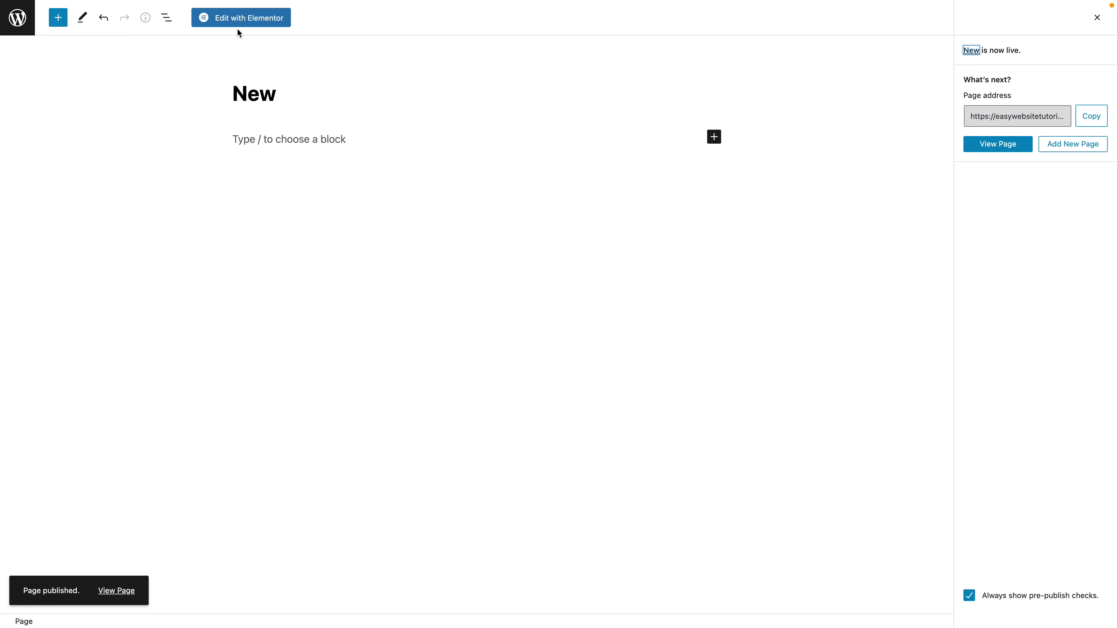
click(233, 27)
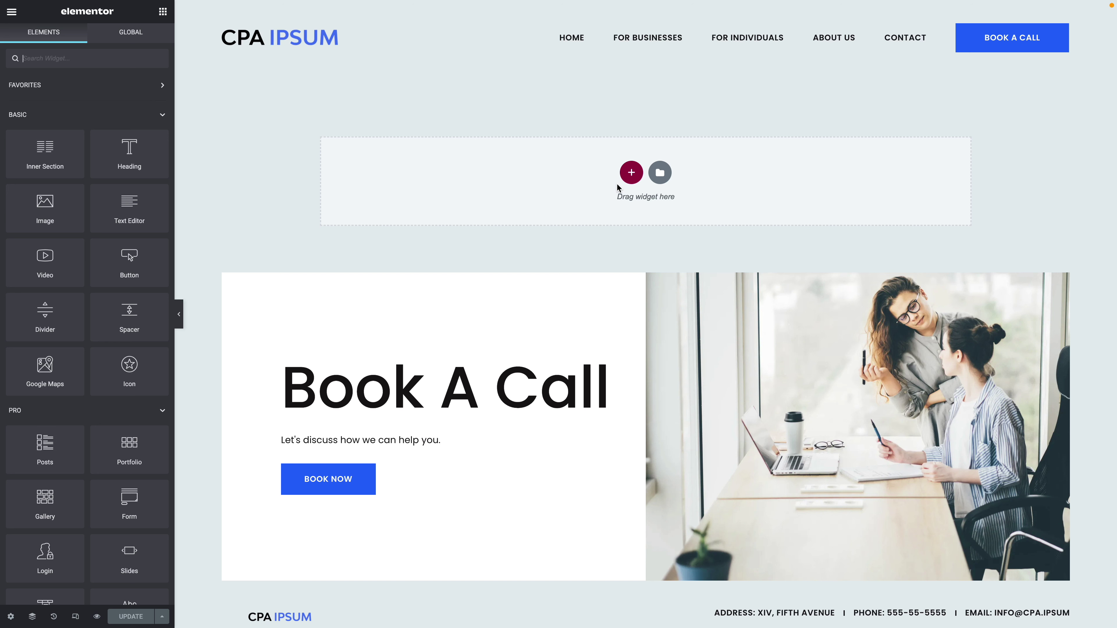
- Add a two-column section, place an Image widget showing the smiling man holding a paper in its left column, and delete the section
click(631, 174)
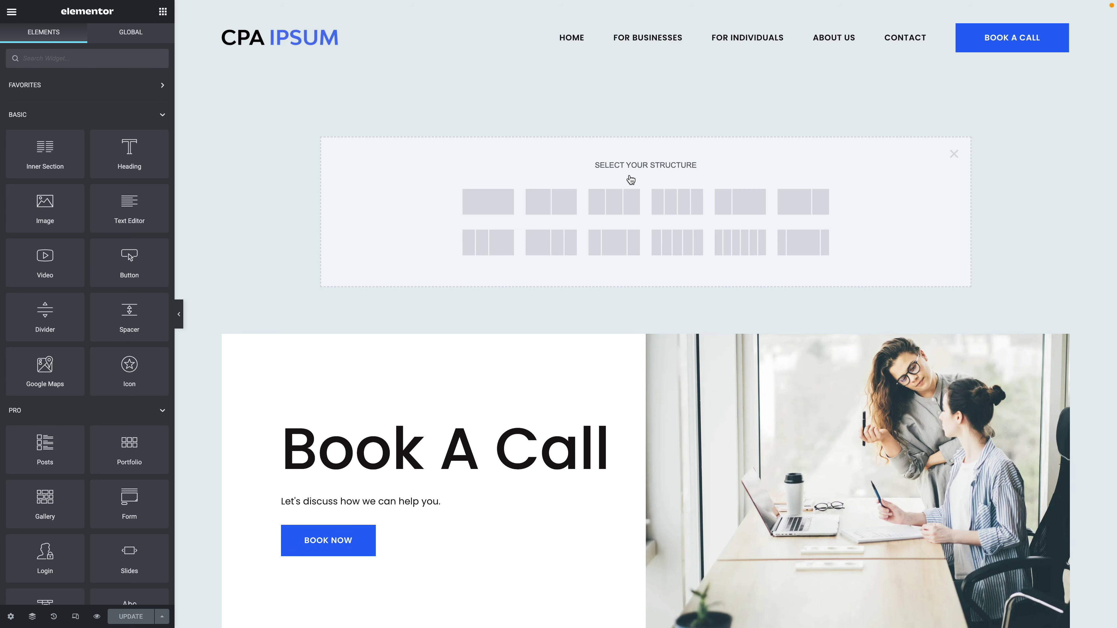
click(545, 209)
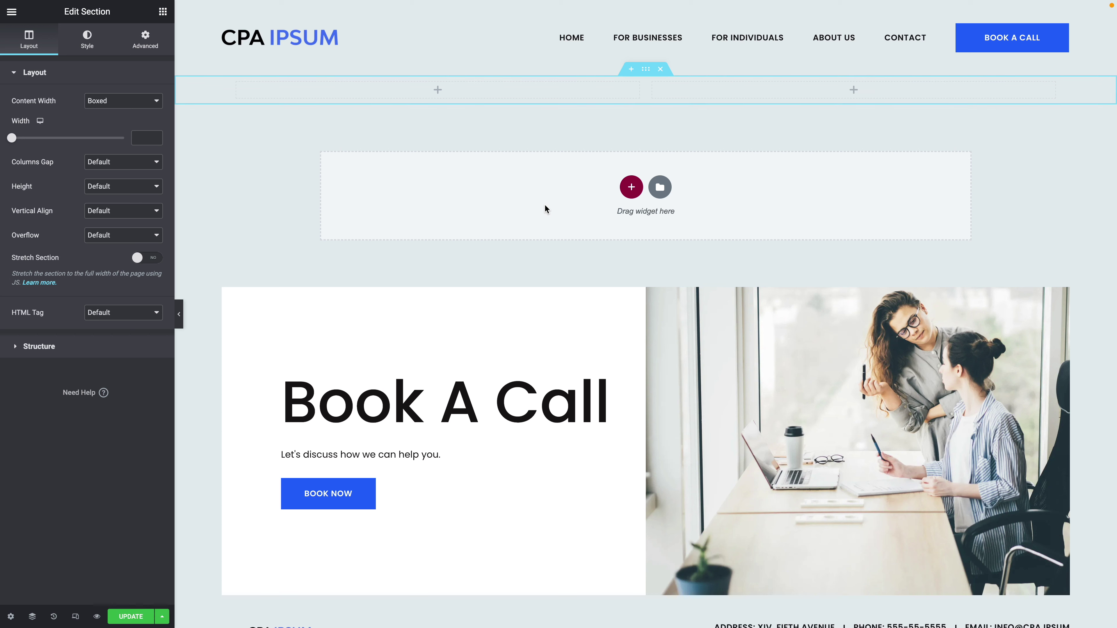
click(163, 11)
drag(44, 202, 283, 94)
click(105, 133)
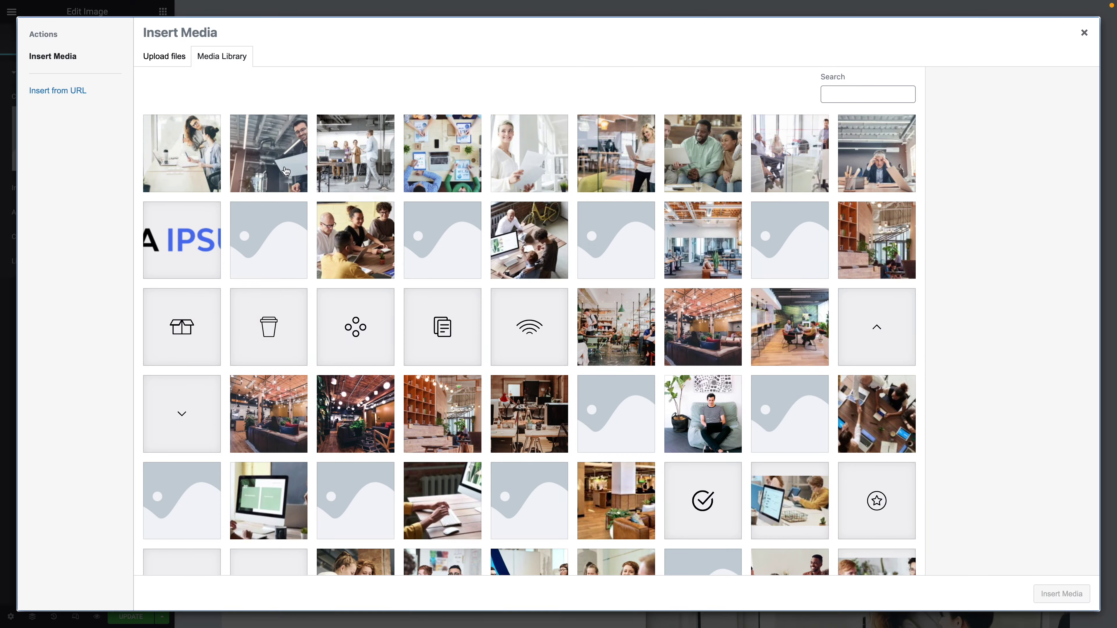
click(878, 153)
click(1060, 594)
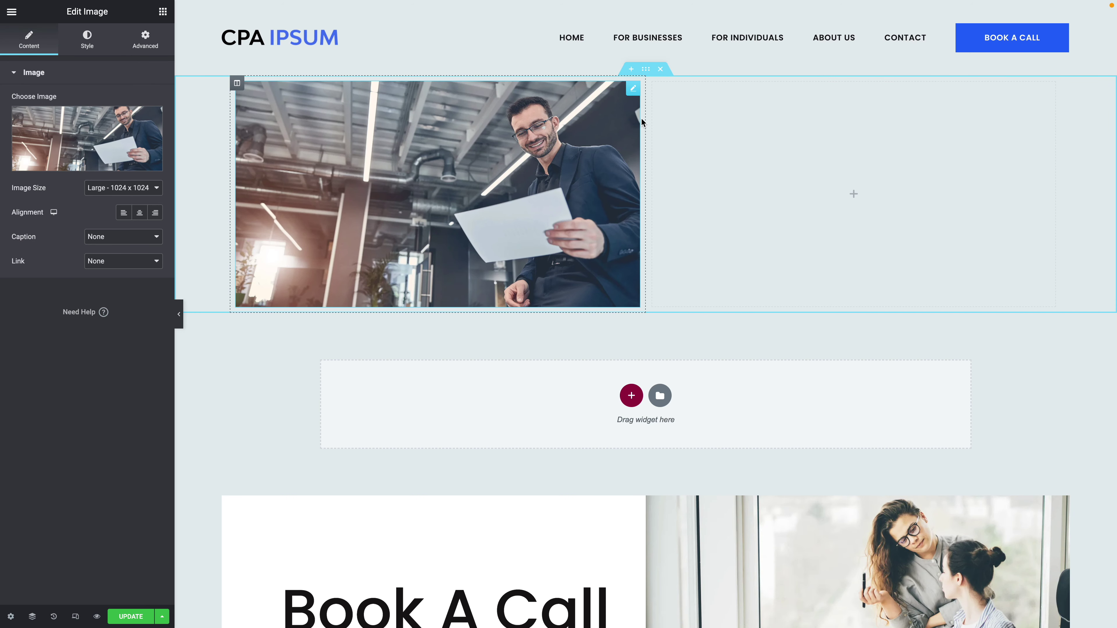
click(660, 69)
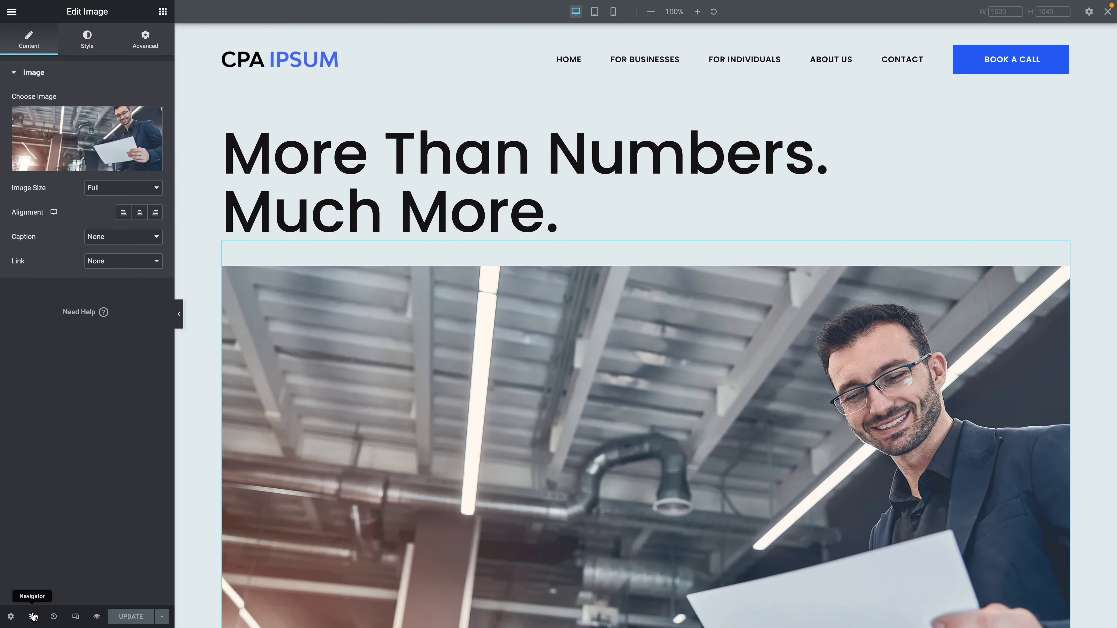
- Open the Navigator in the home page editor, collapse all its entries, and copy the Hero section
click(32, 616)
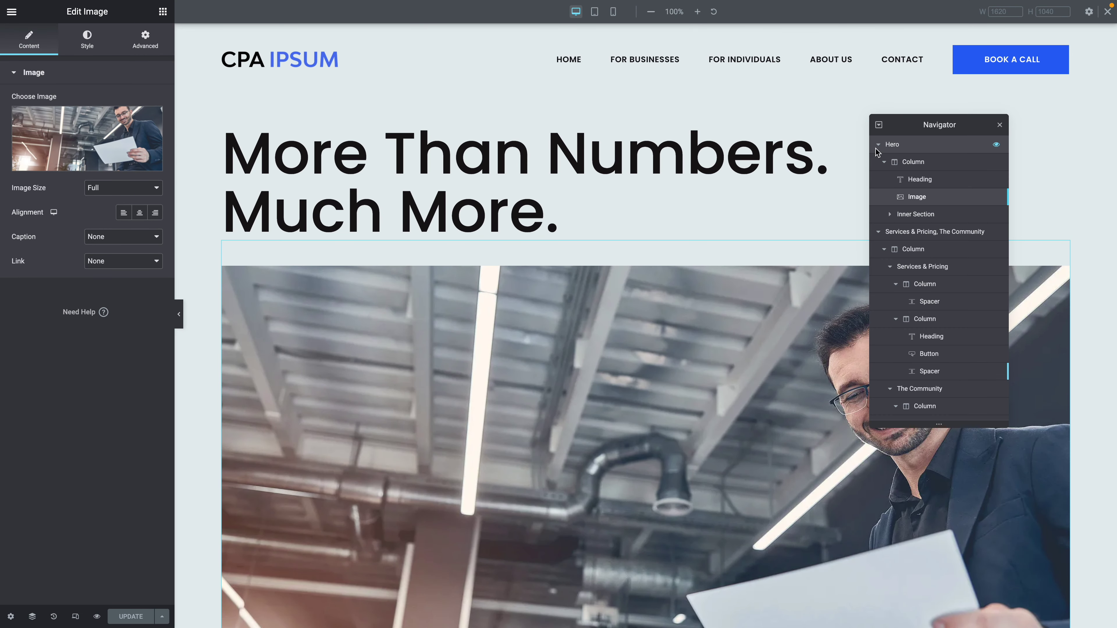
click(879, 126)
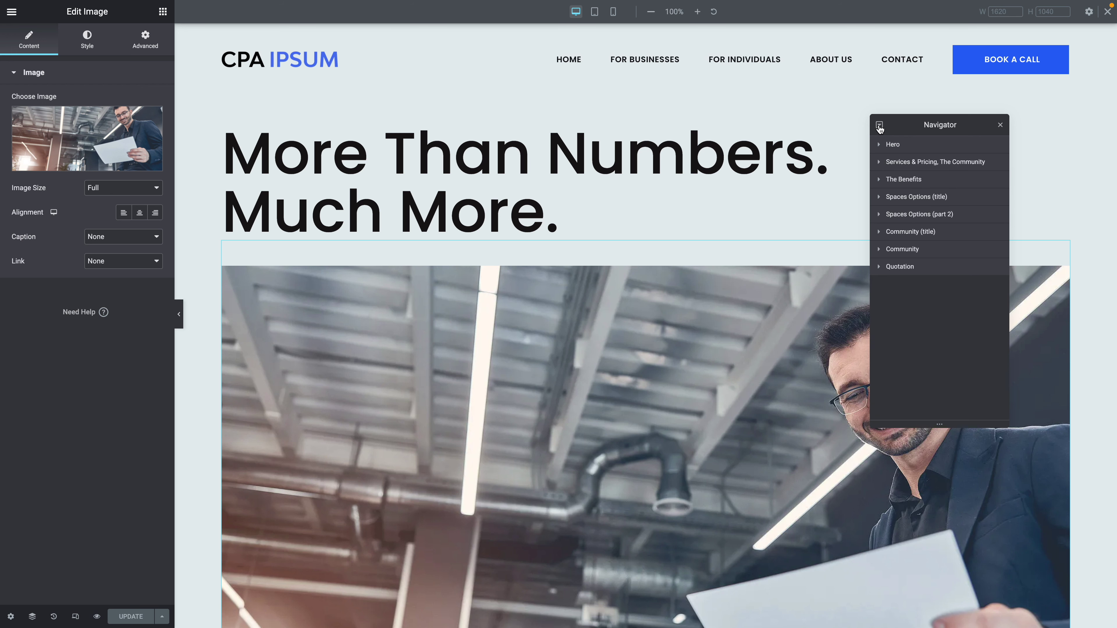
right_click(905, 145)
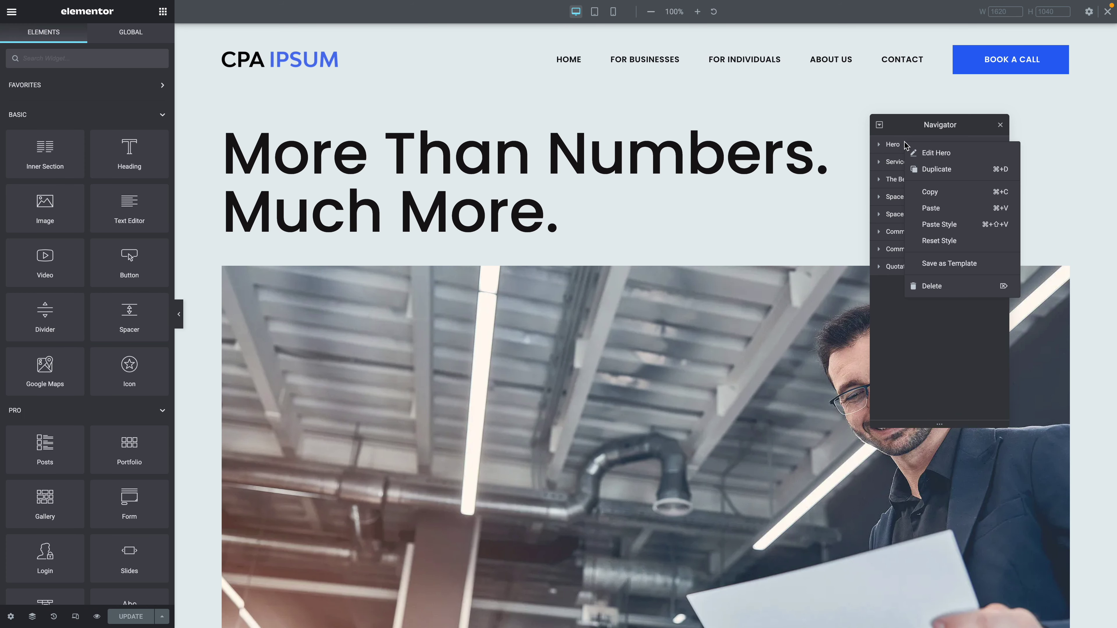
click(929, 193)
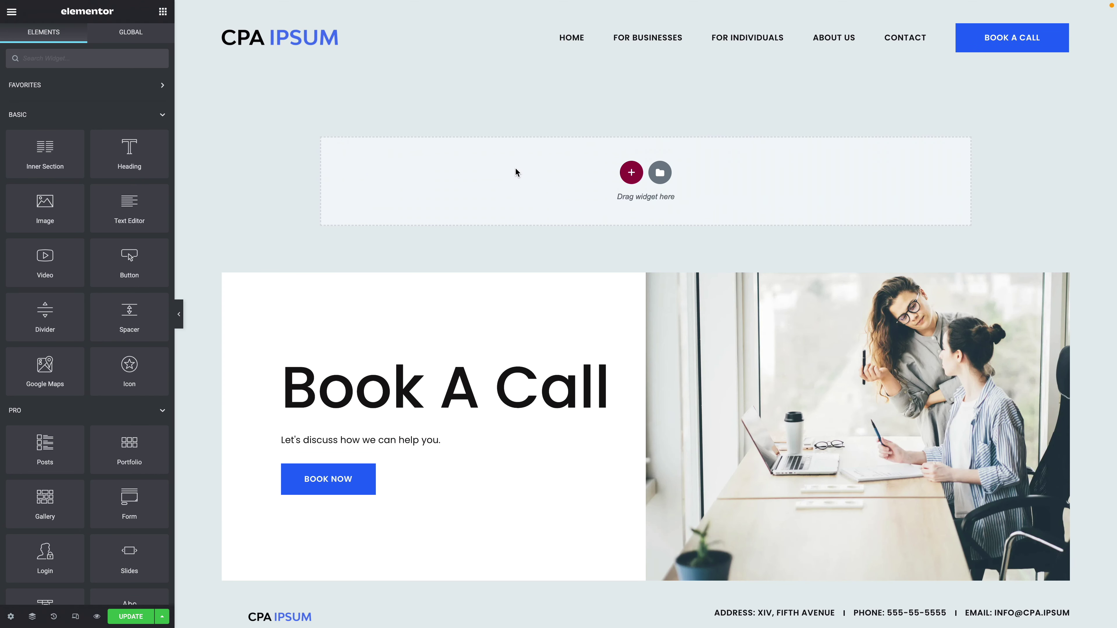
- Paste the copied Hero section into the New page and change its heading to "New Text"
right_click(536, 184)
click(562, 195)
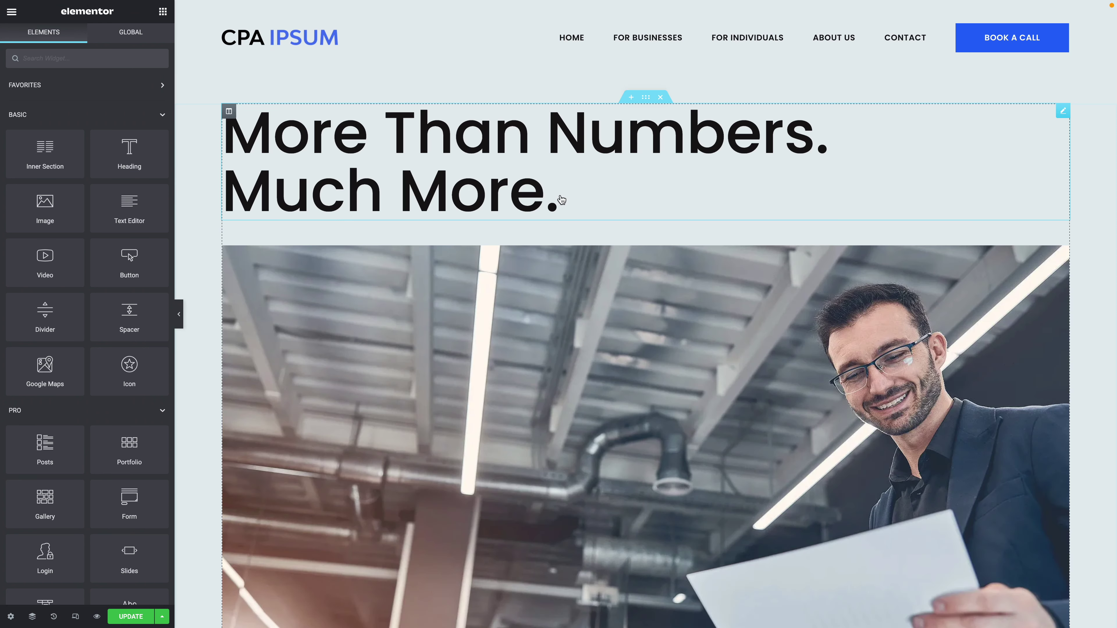
click(560, 194)
key(ctrl+a)
text(New Text)
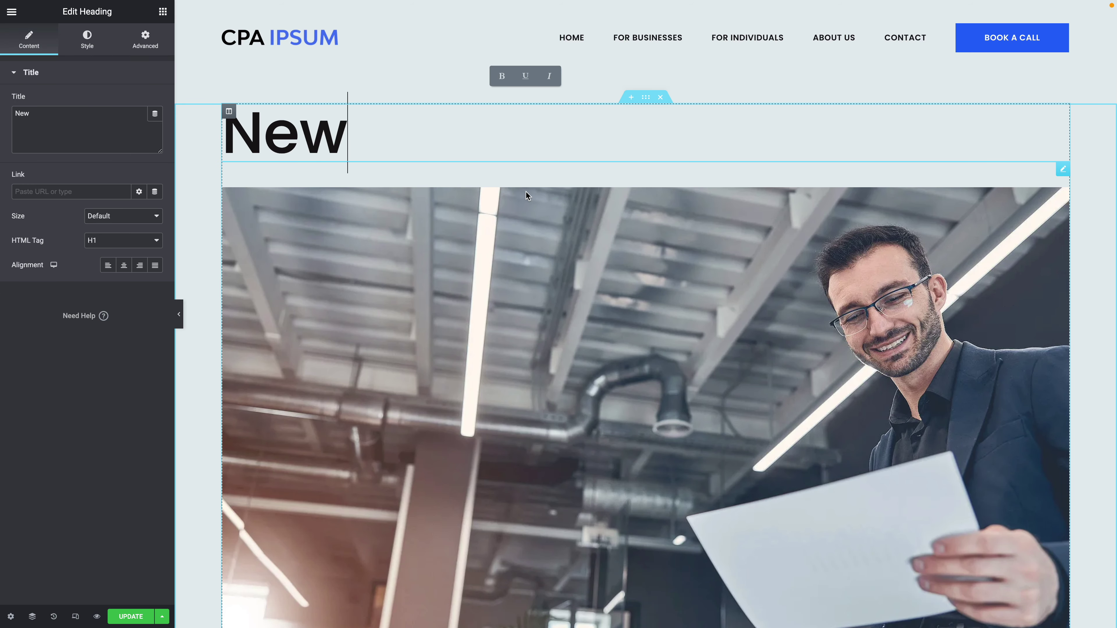
- Replace the pasted Hero section's image with cpa-img-02.webp from the media library
click(360, 341)
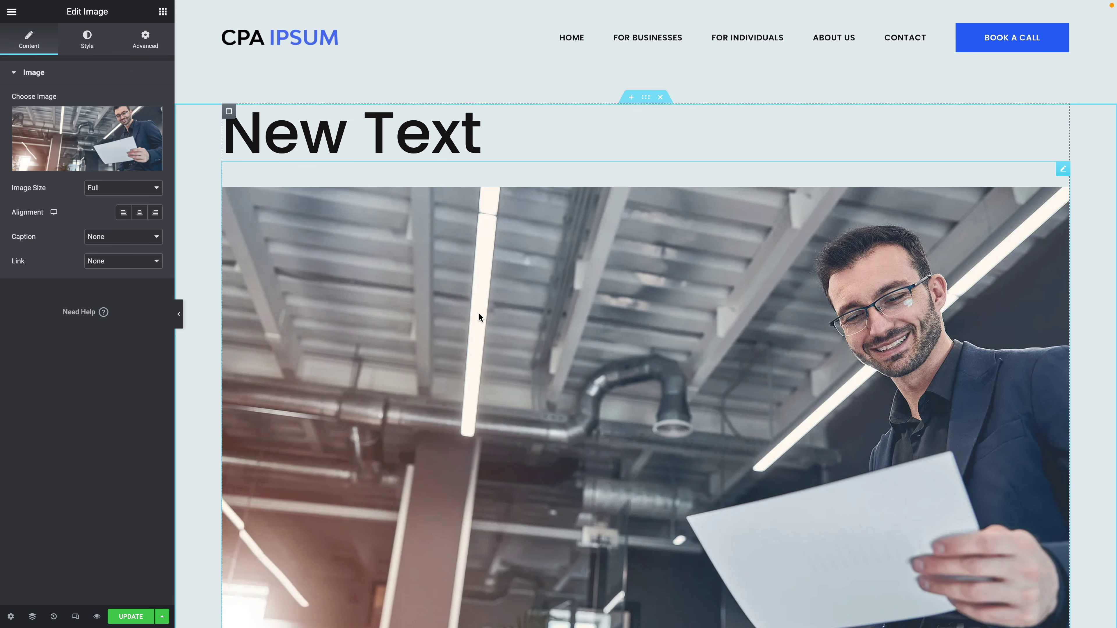
click(129, 160)
click(790, 153)
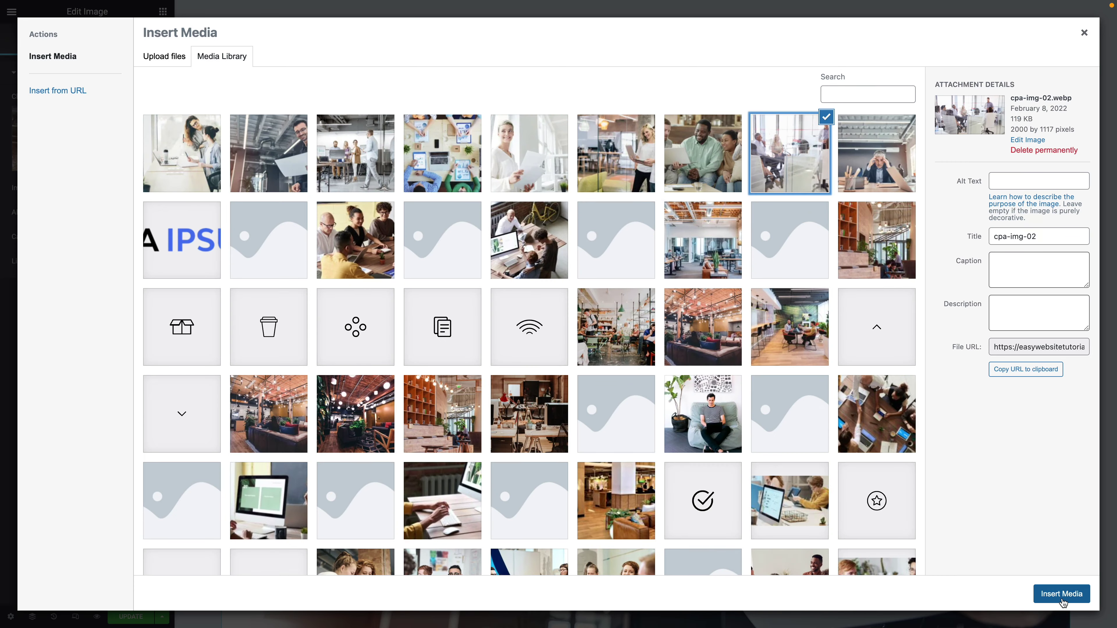
click(1061, 594)
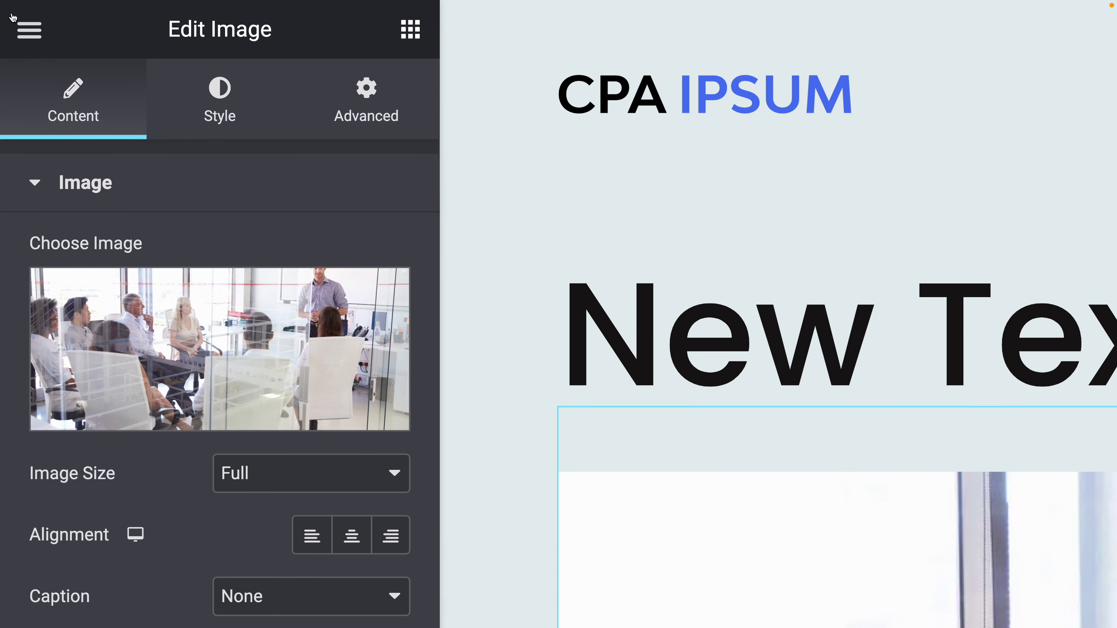
- Exit the Elementor editor to the WordPress dashboard and open the site's menu settings
click(10, 12)
click(131, 546)
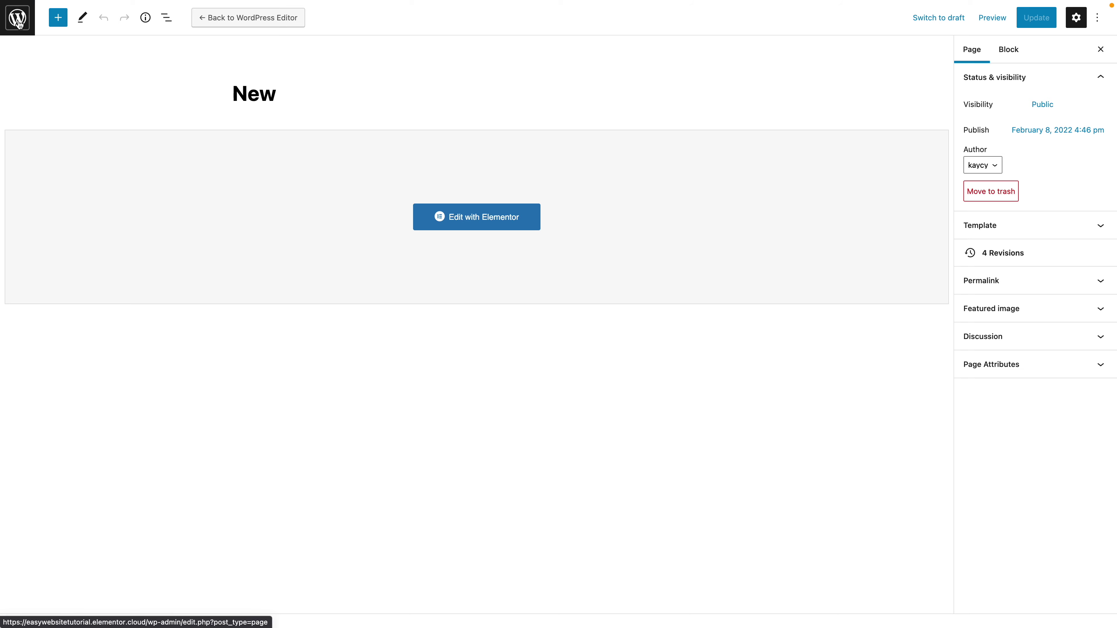
click(18, 23)
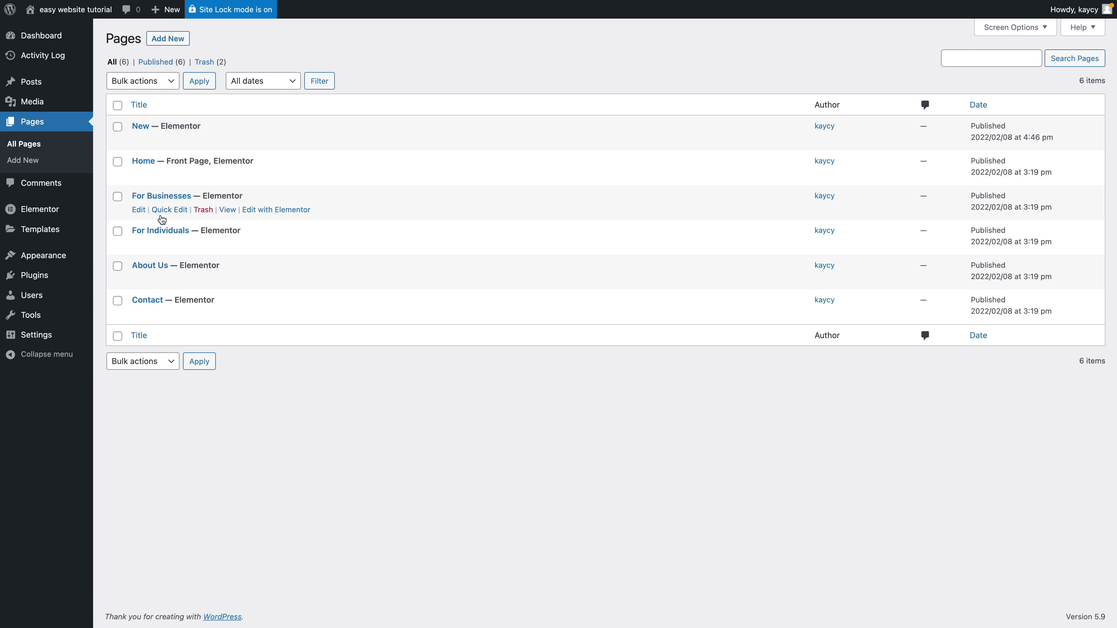
mouse_move(52, 254)
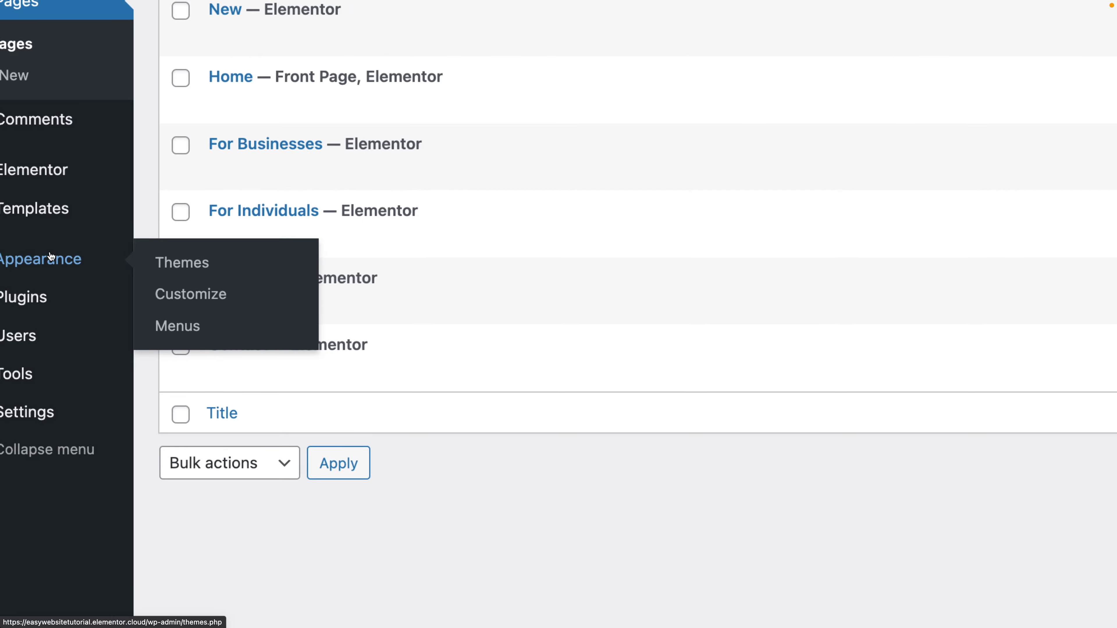
click(177, 325)
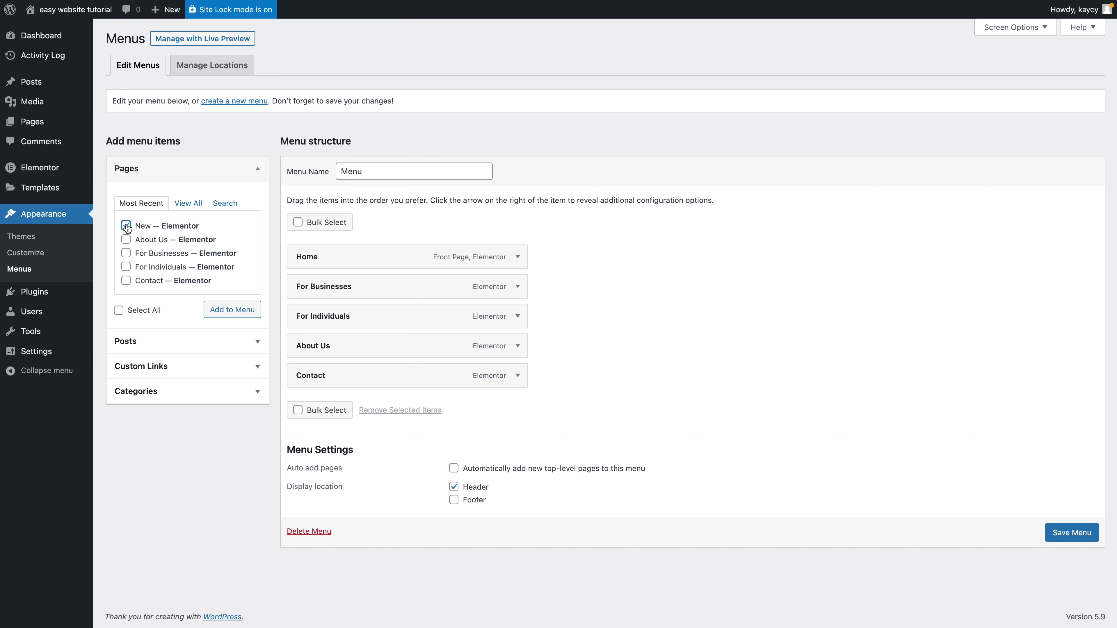
- Add the New page to the site menu directly after Home and save the menu
click(230, 313)
drag(329, 397, 328, 286)
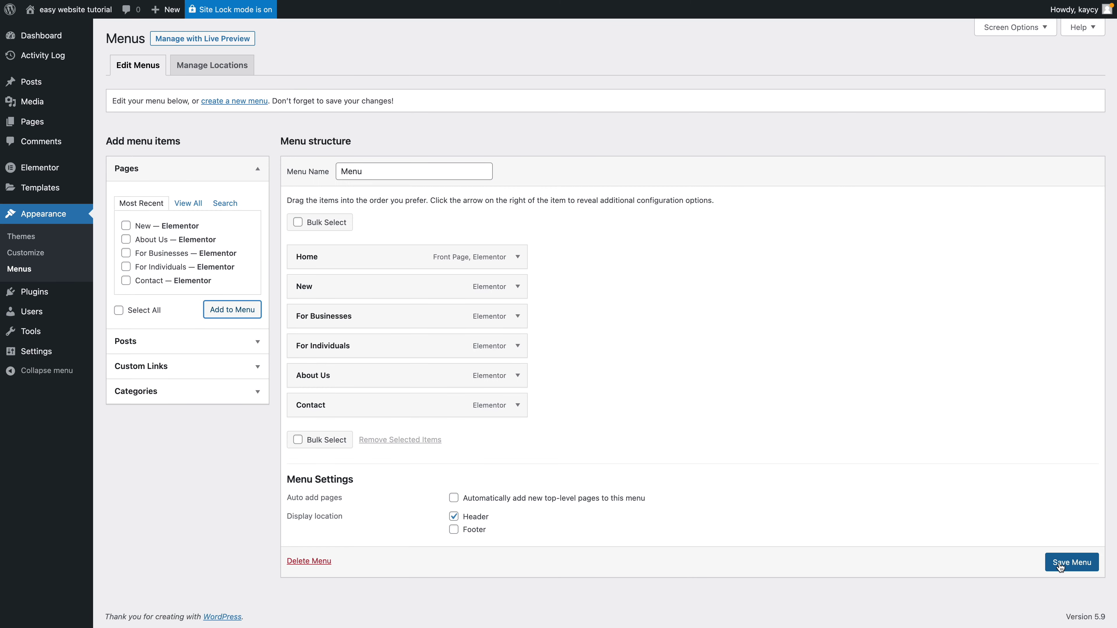
click(1071, 562)
- Visit the live site and check the New entry in the header navigation
mouse_move(54, 9)
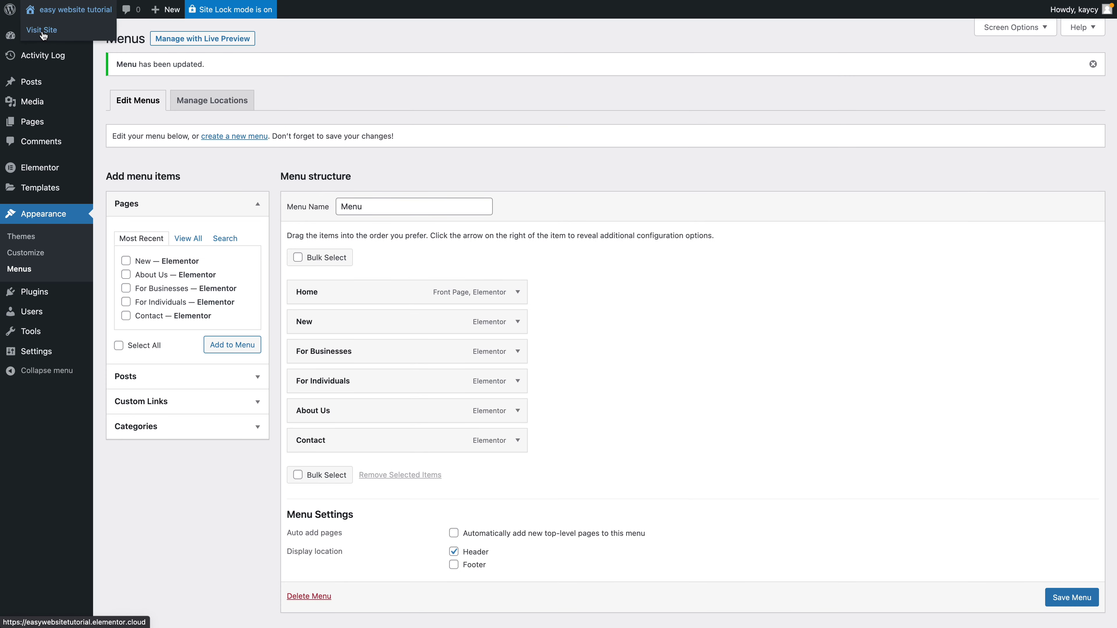
click(43, 30)
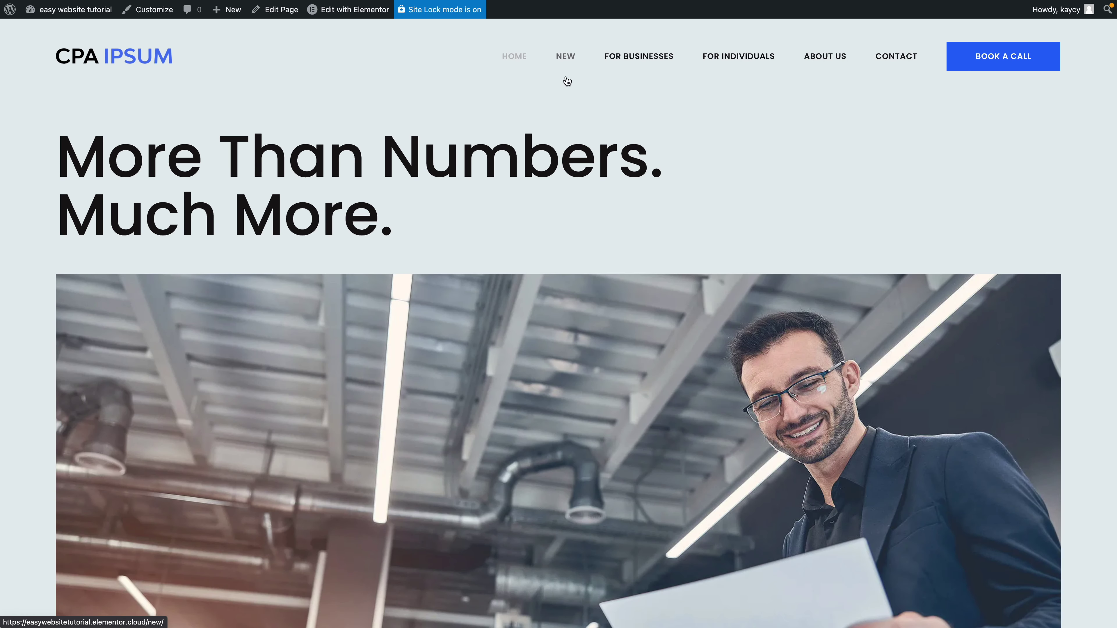
click(549, 92)
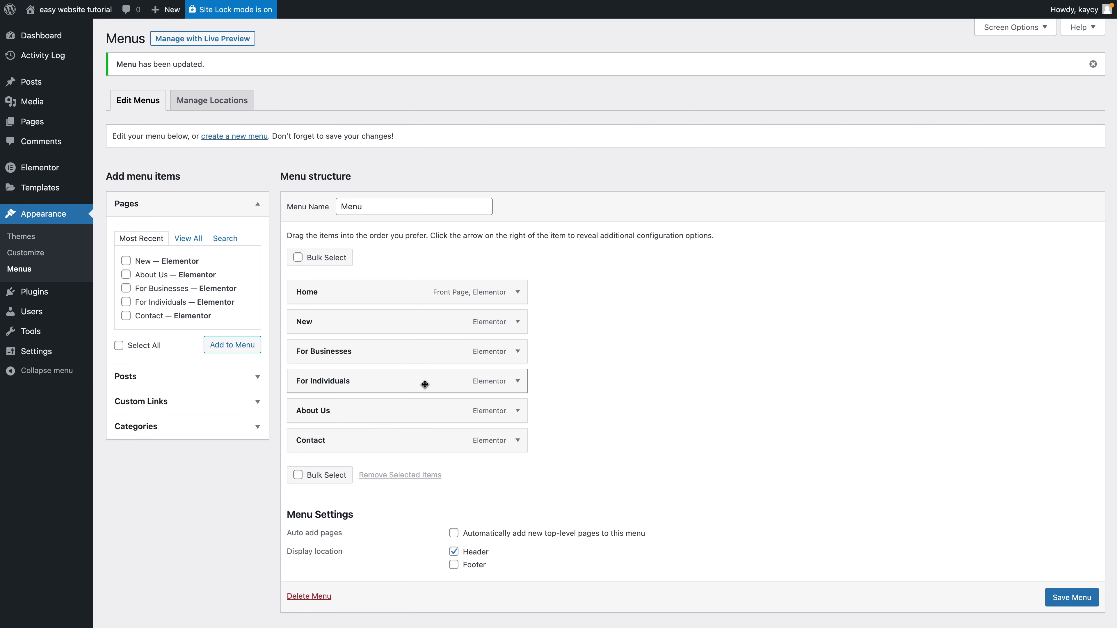
- Remove the New item from the site menu and save the menu
click(519, 323)
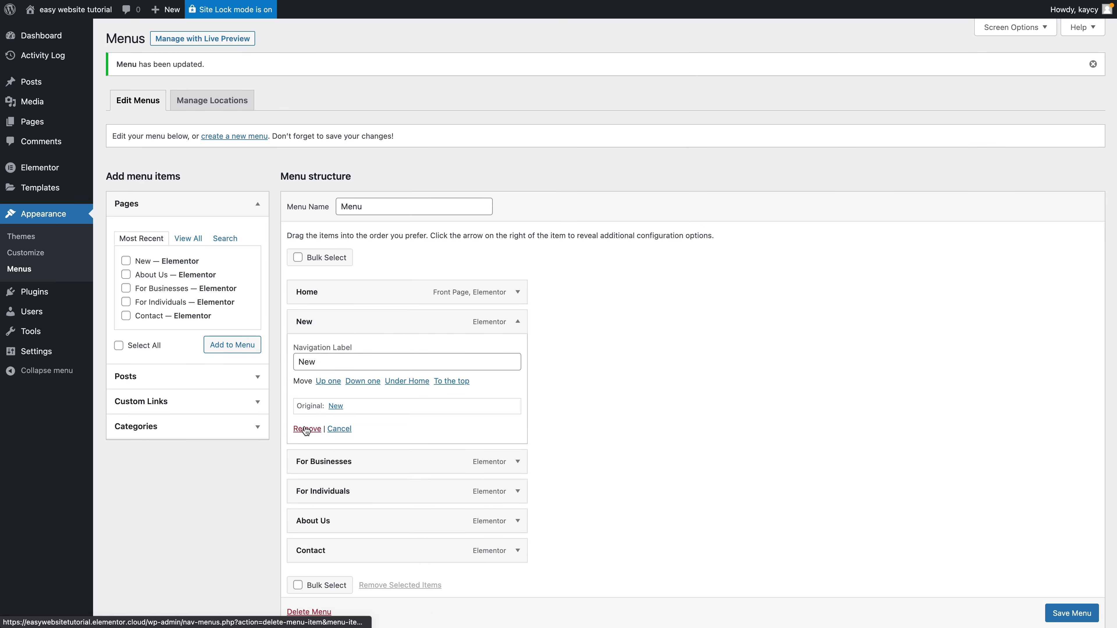
click(307, 429)
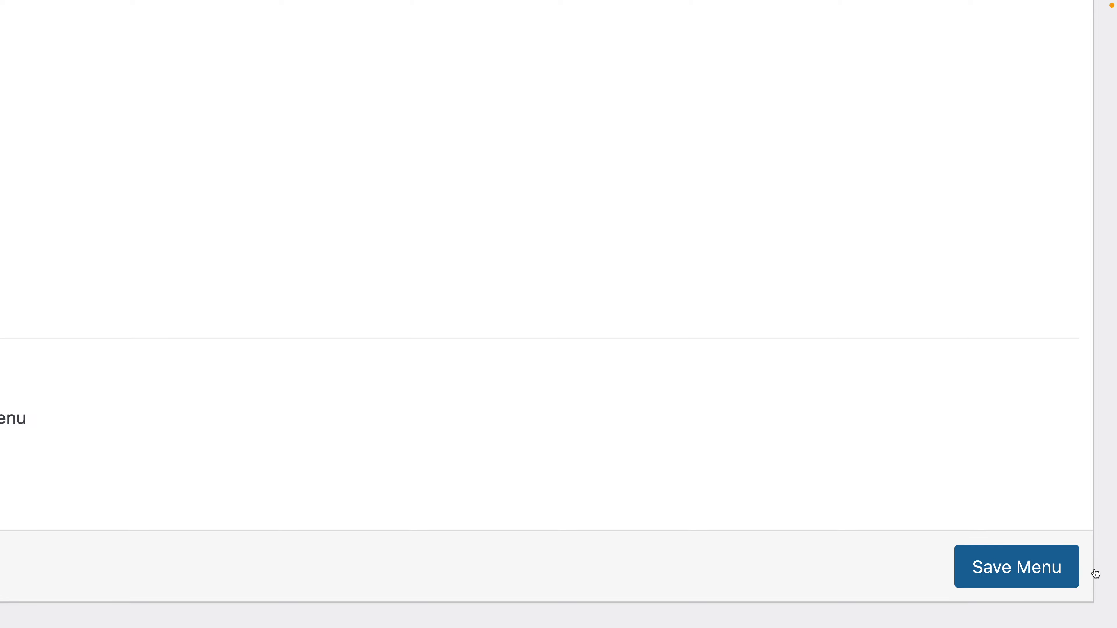
click(1029, 572)
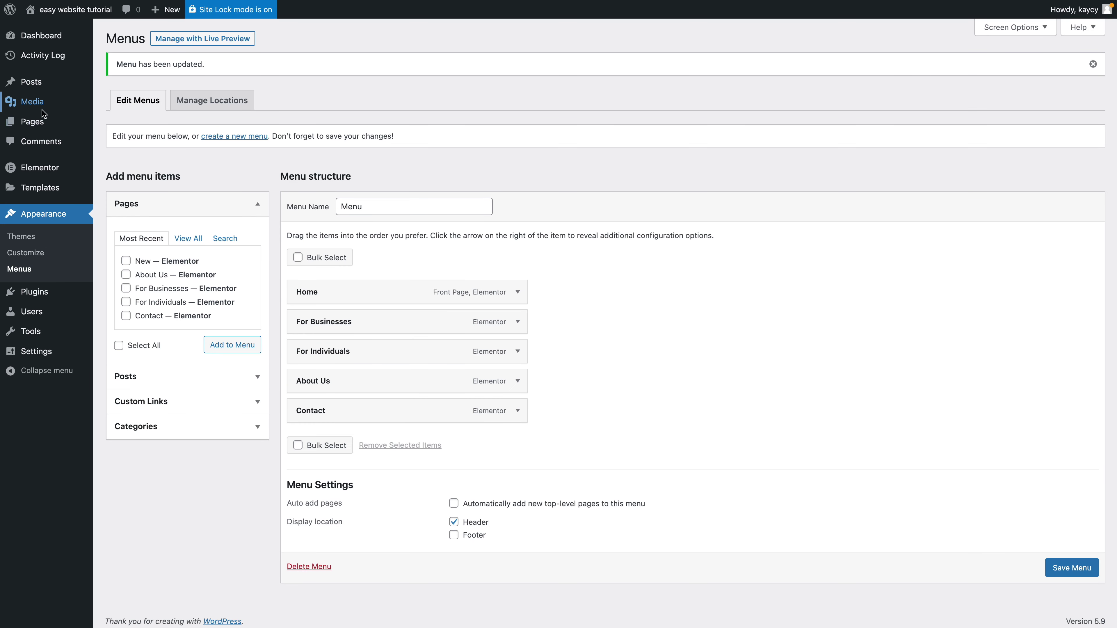
- Open the list of all pages and move the page titled New to the trash
mouse_move(42, 120)
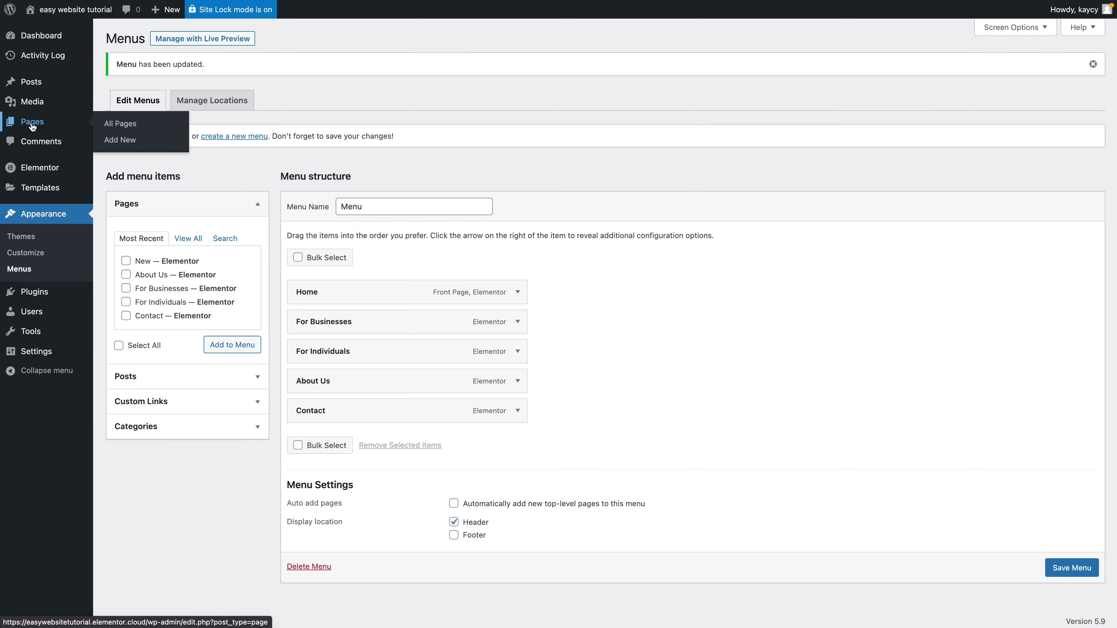
click(100, 117)
mouse_move(144, 128)
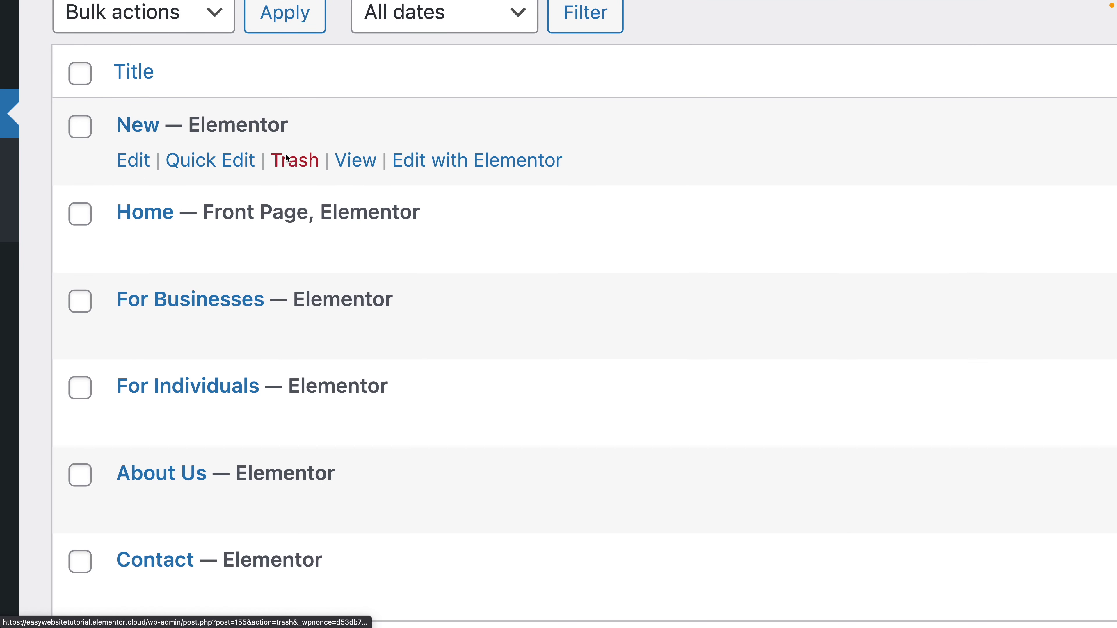
click(299, 164)
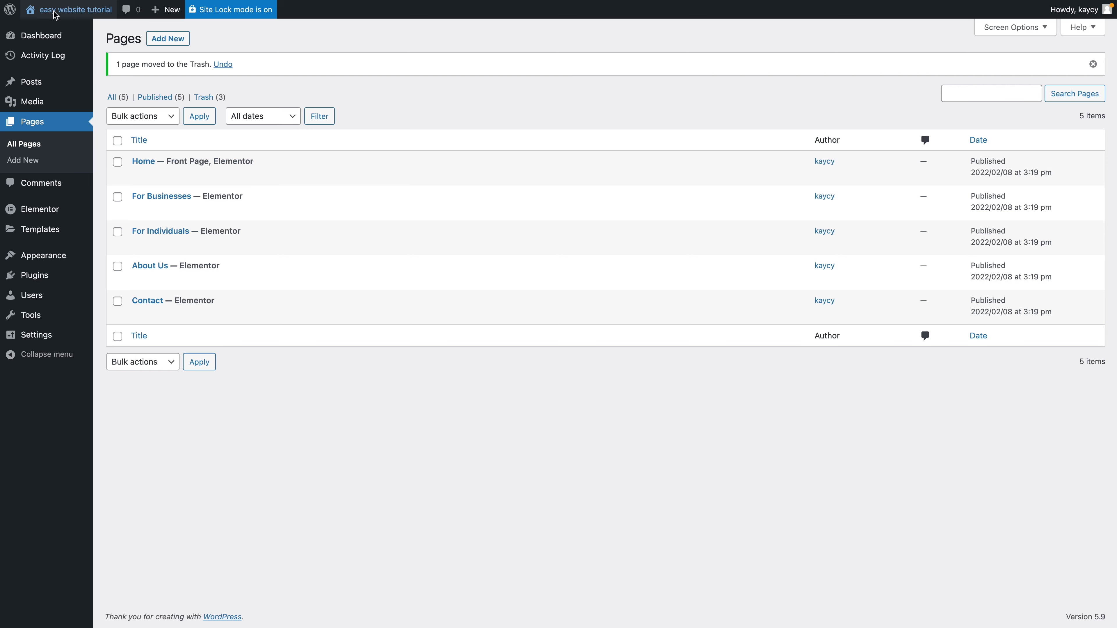
- Visit the live Dental Ipsum site and review its home page from the hero image through to the testimonial
mouse_move(25, 12)
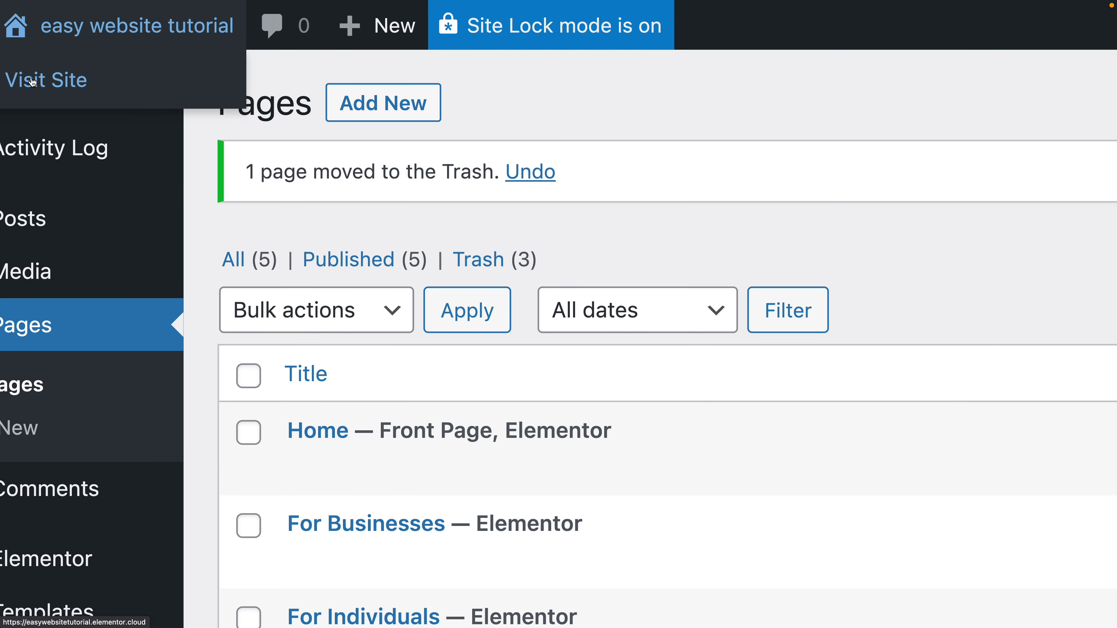
click(31, 81)
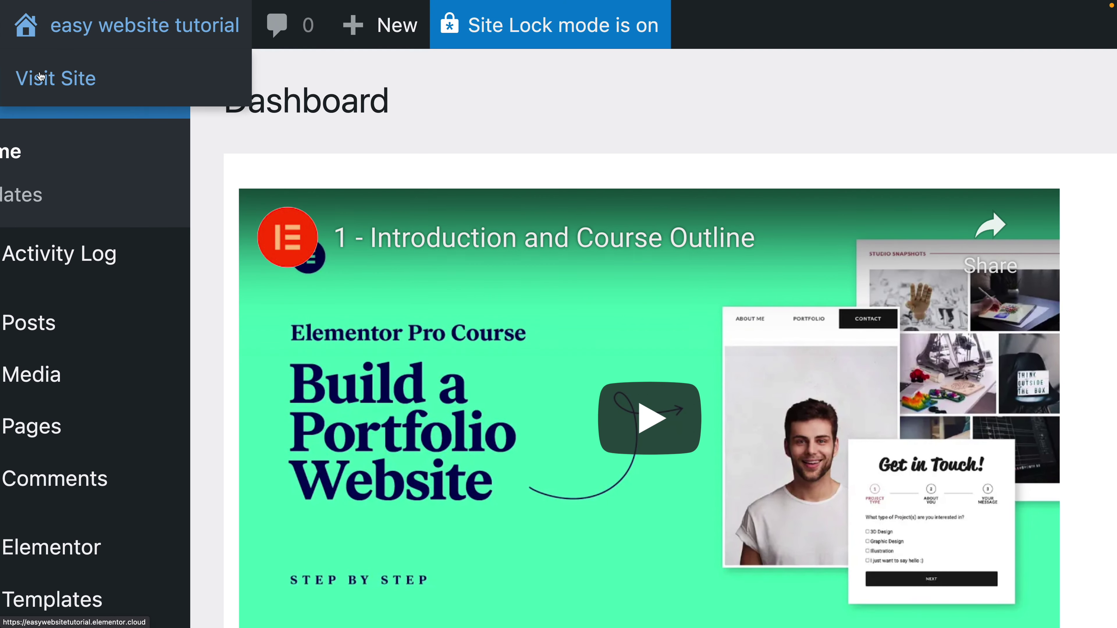
click(40, 77)
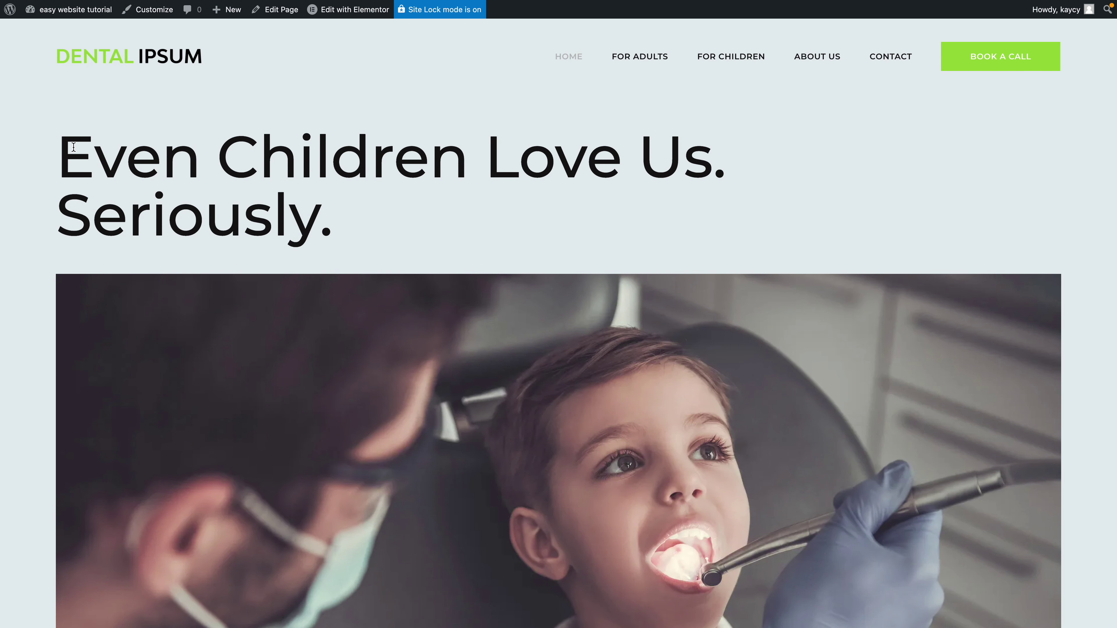
scroll(73, 147, down, 15)
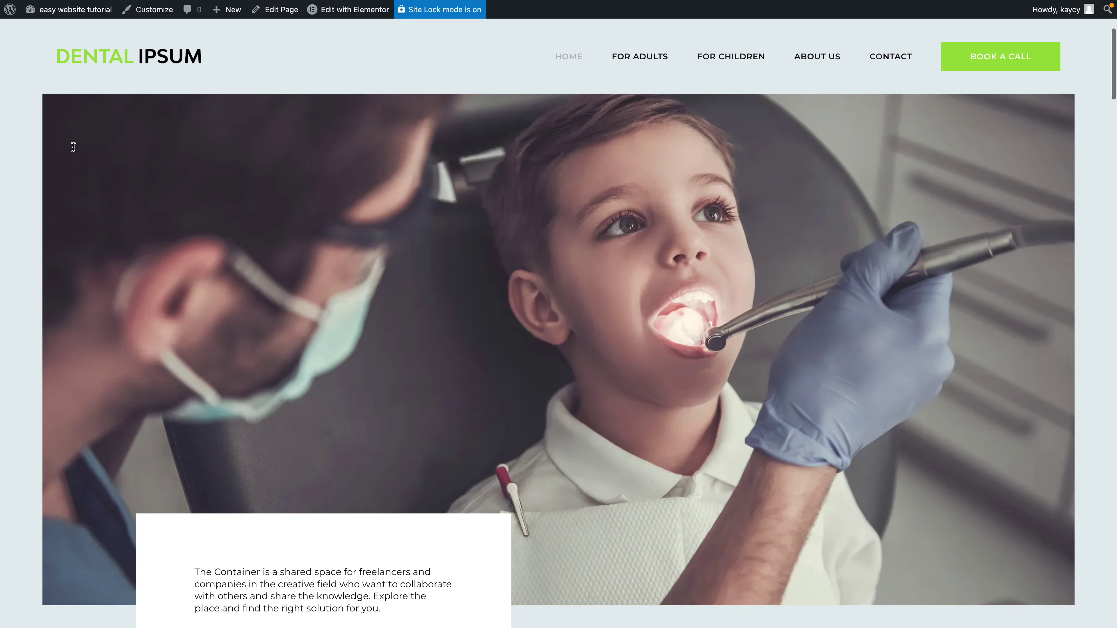
scroll(73, 148, down, 20)
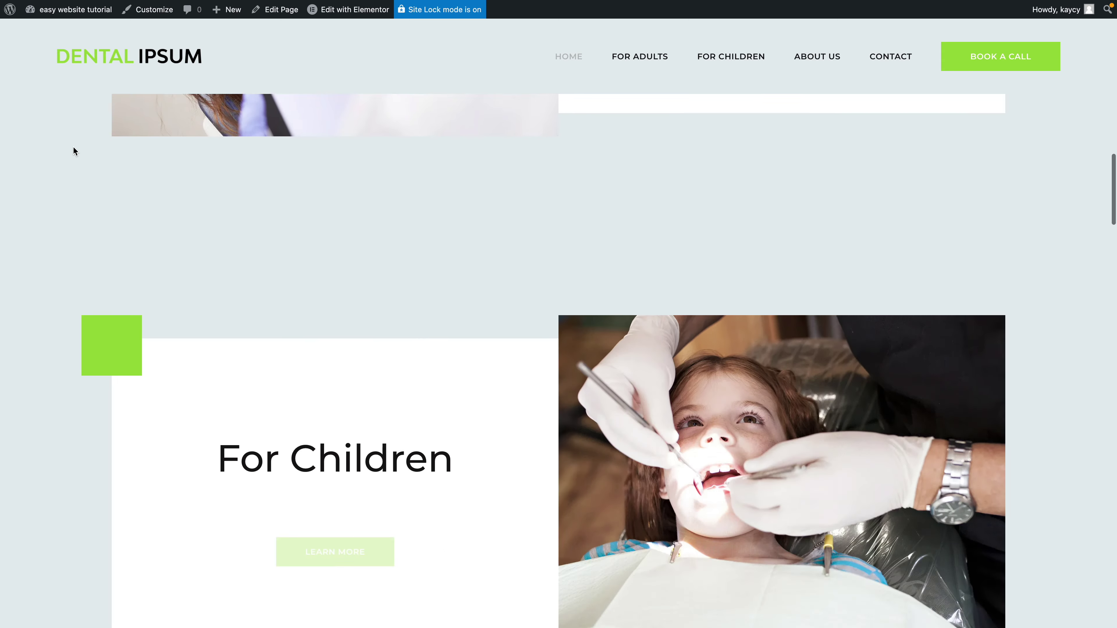
scroll(74, 150, down, 20)
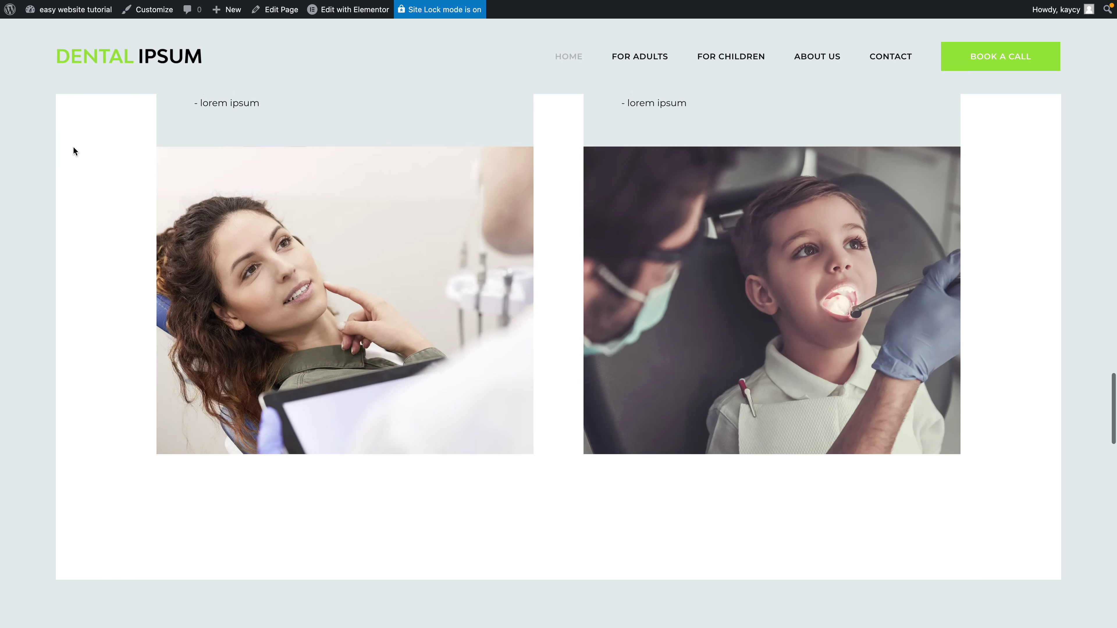
scroll(74, 151, down, 5)
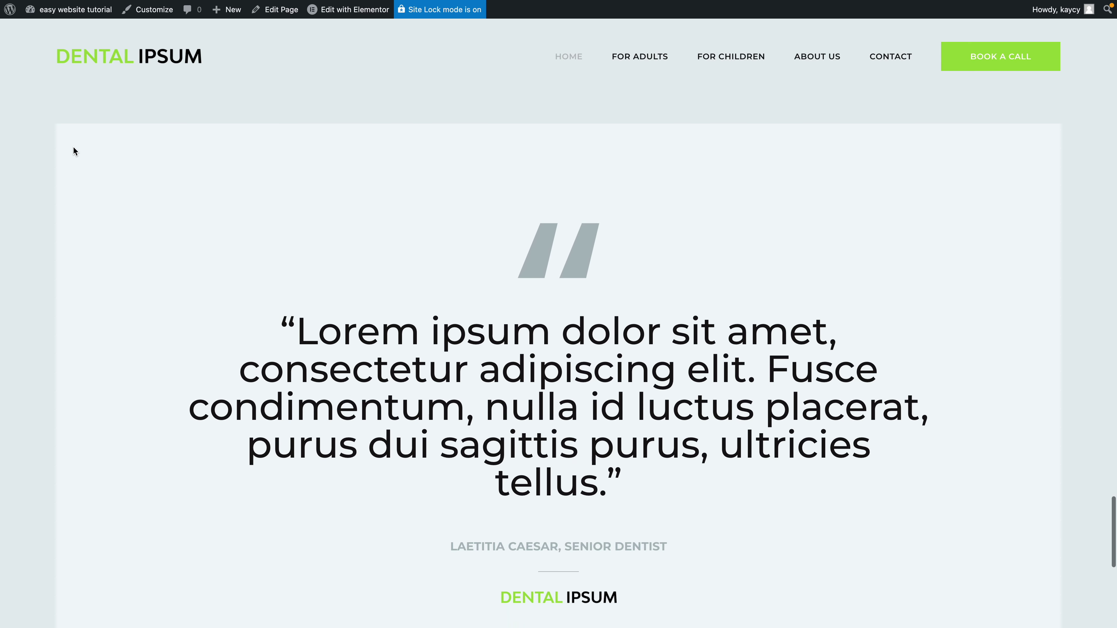
- Review the For Adults, For Children, About Us and Contact pages of the Dental Ipsum site at desktop size
click(621, 62)
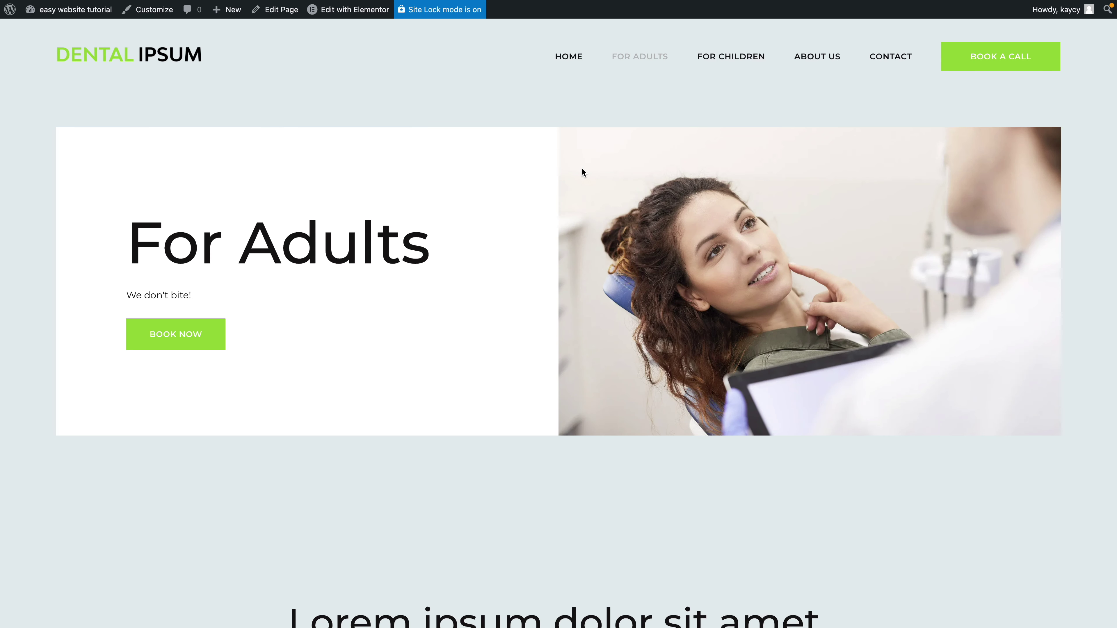
scroll(582, 169, down, 8)
click(731, 56)
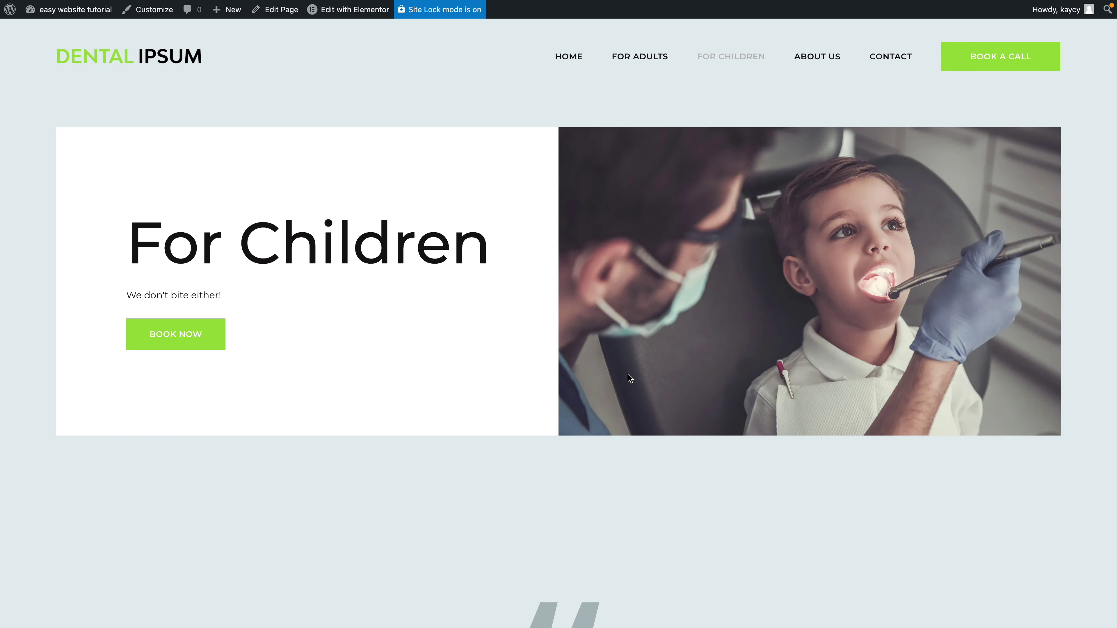
scroll(569, 473, down, 5)
scroll(569, 470, down, 20)
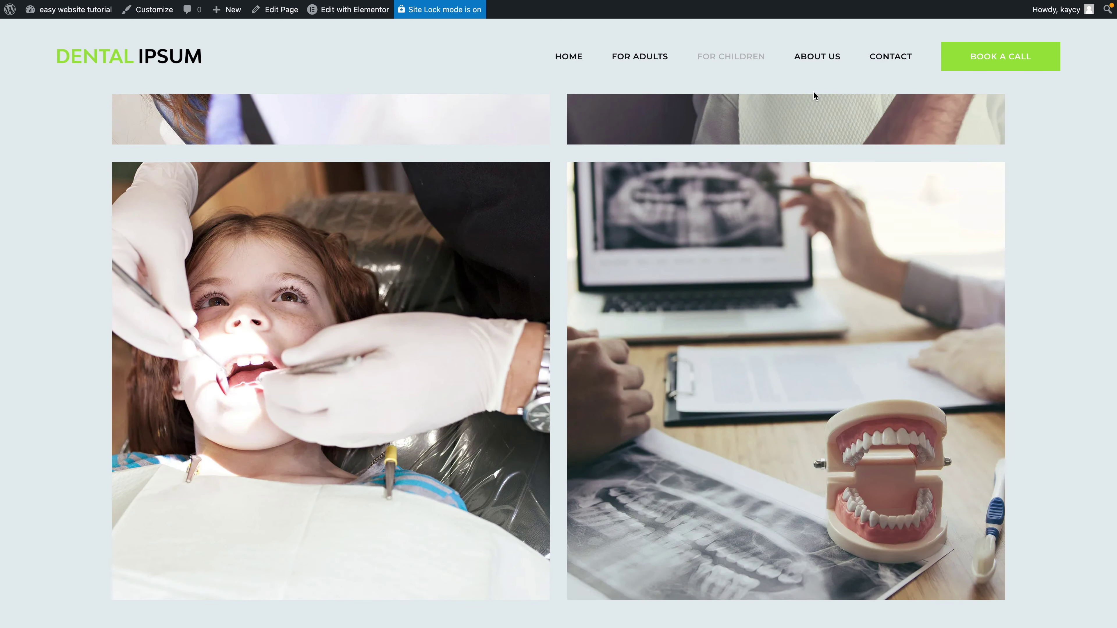
click(819, 58)
scroll(621, 298, down, 10)
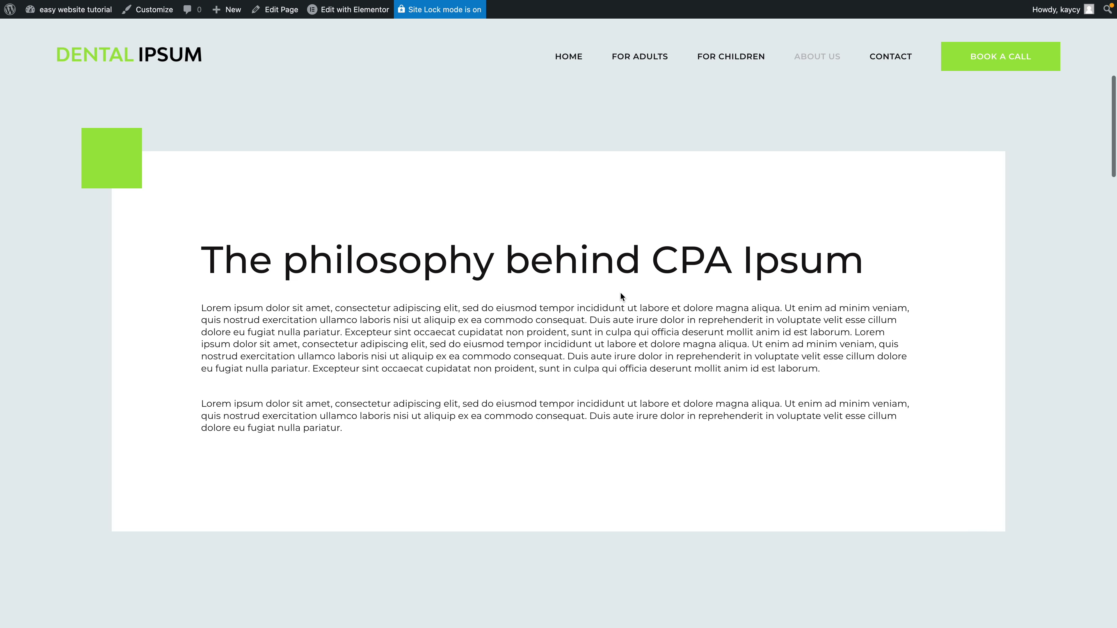
click(890, 58)
scroll(612, 291, down, 10)
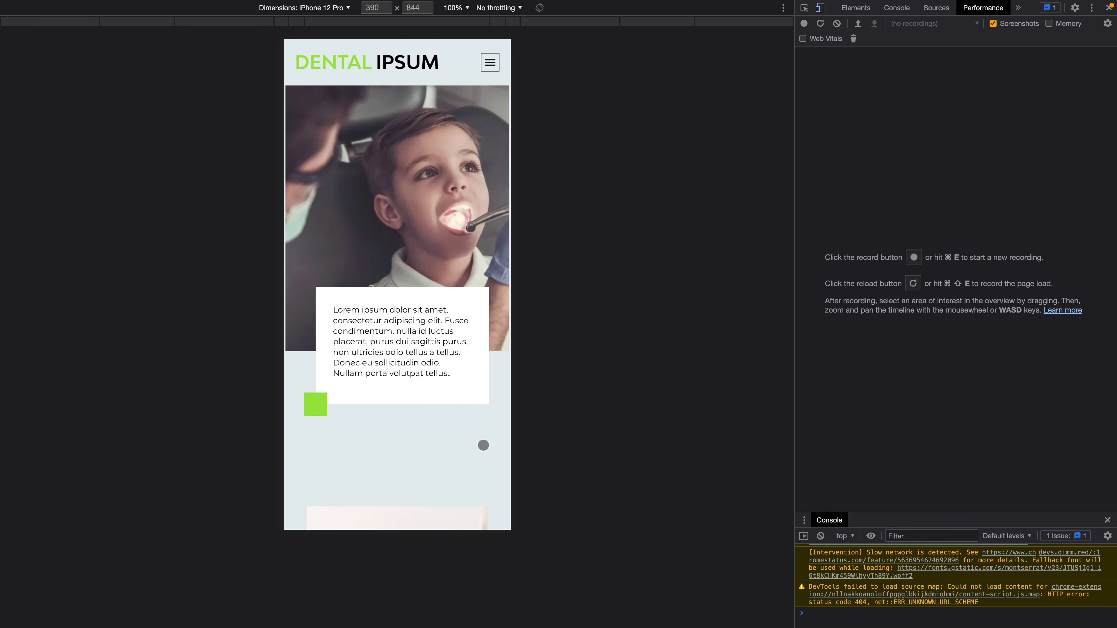
- Review the Dental Ipsum home page at iPhone 12 Pro size and browse its inner pages through to Contact using the mobile menu
scroll(483, 445, down, 15)
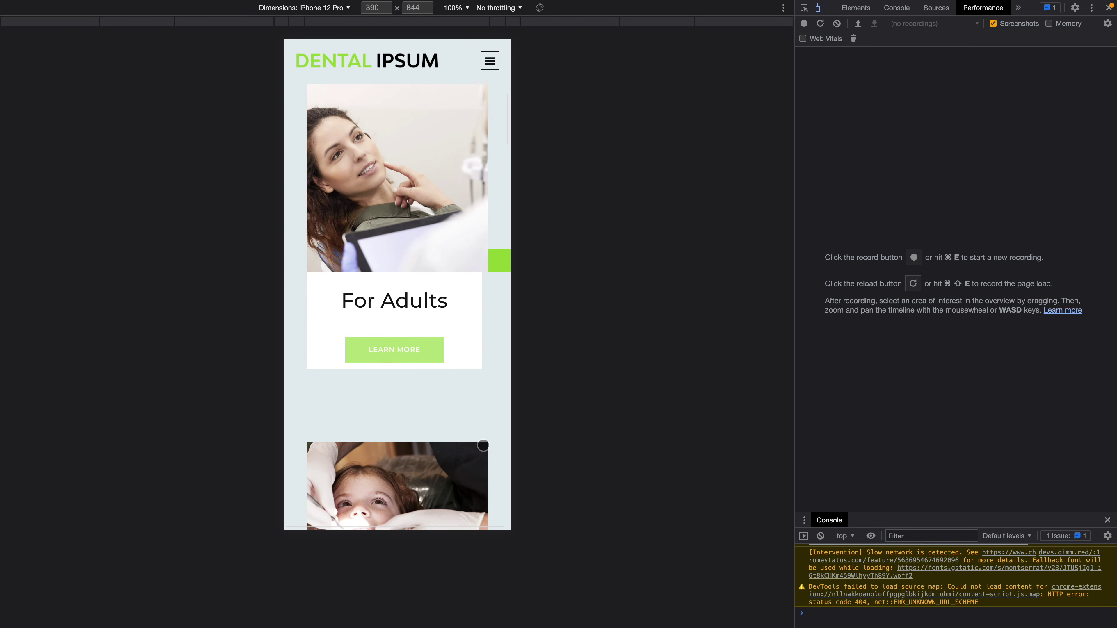
scroll(483, 446, down, 10)
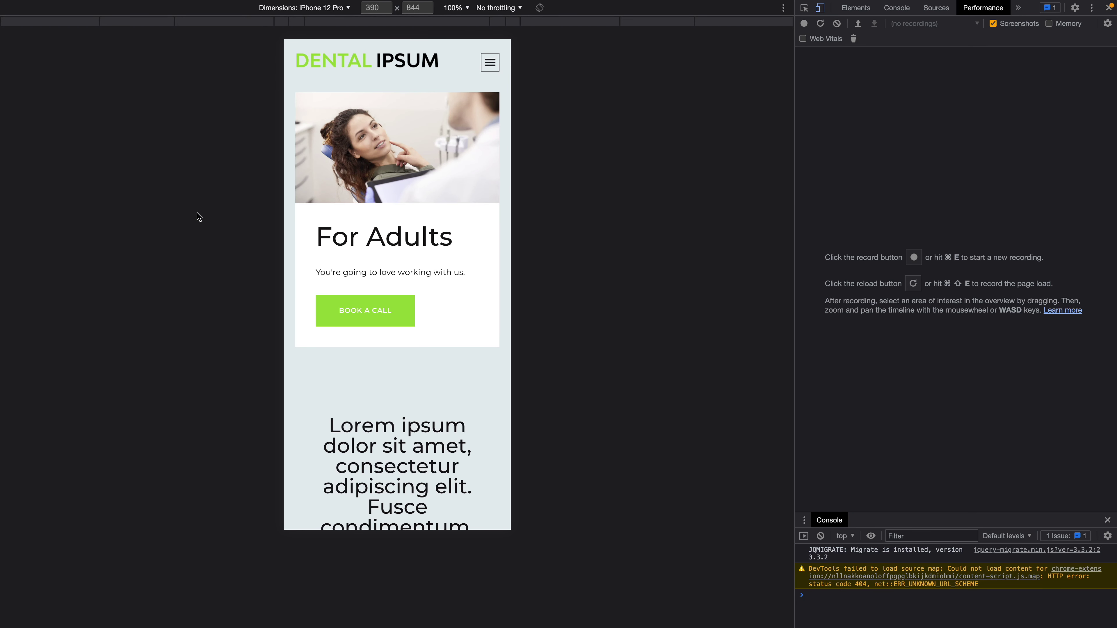
click(490, 61)
click(325, 115)
click(490, 61)
click(315, 128)
click(490, 62)
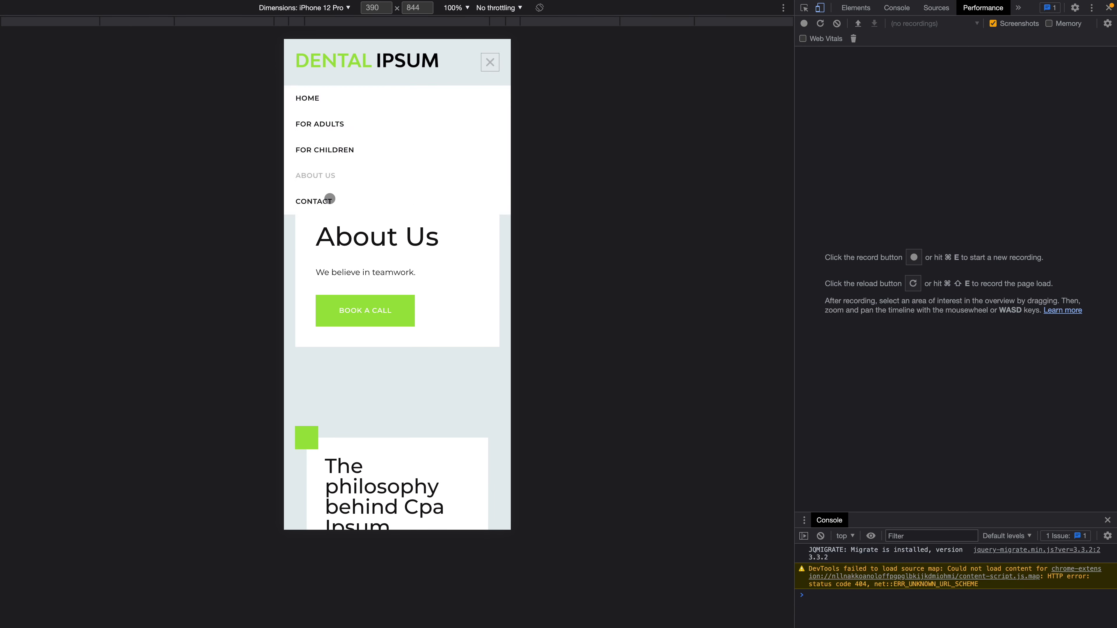
click(326, 199)
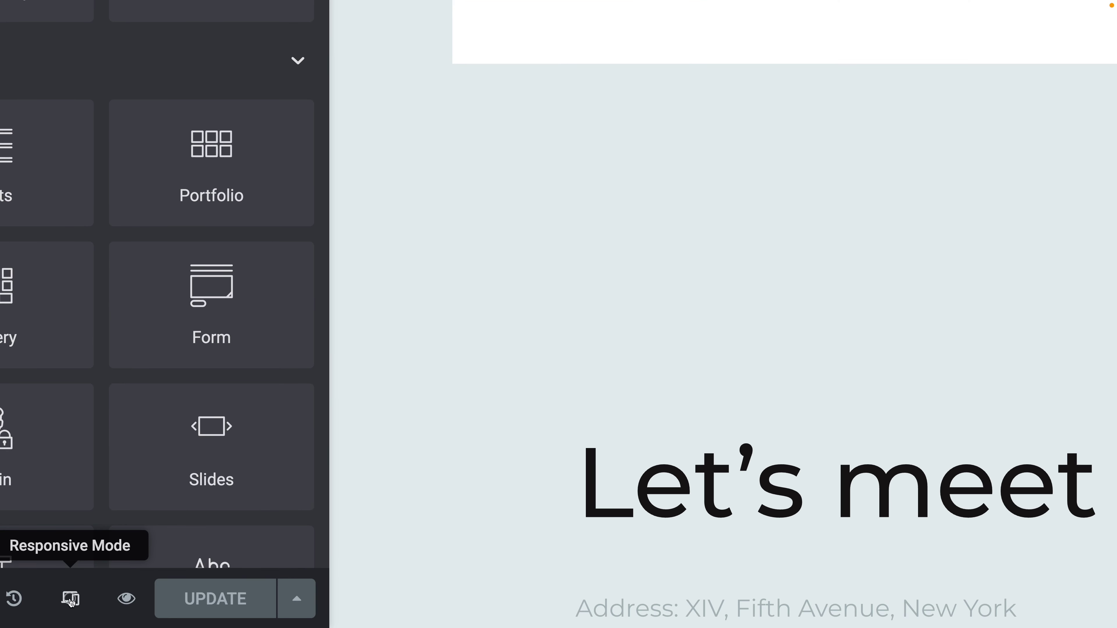
- In the mobile preview, reduce the font size of the "Let's meet and work together" heading to about 25 px
click(70, 600)
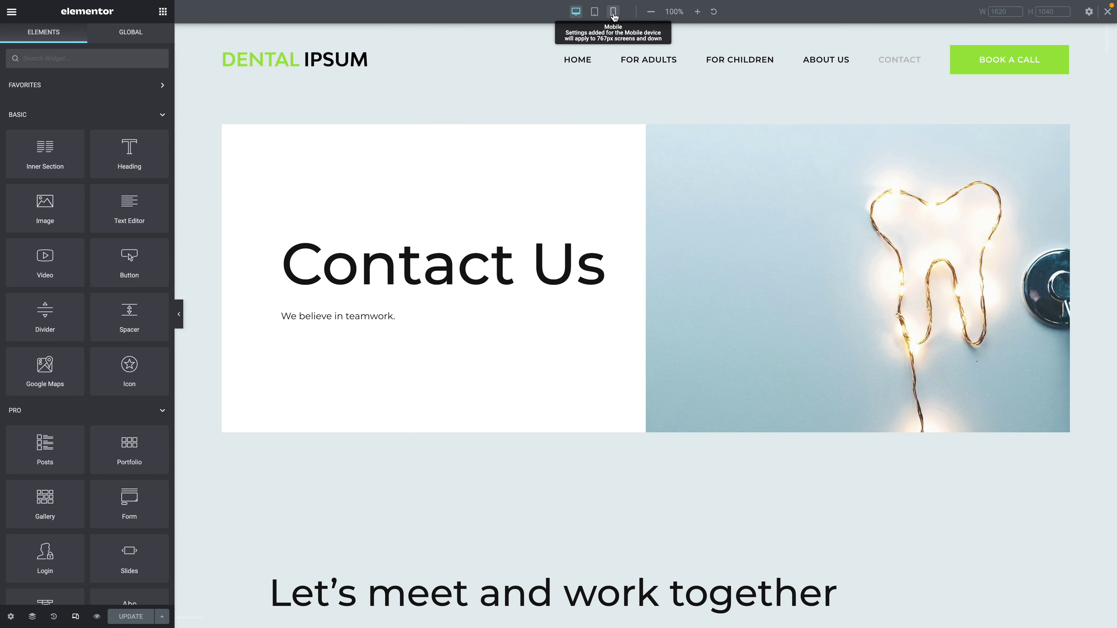
click(613, 12)
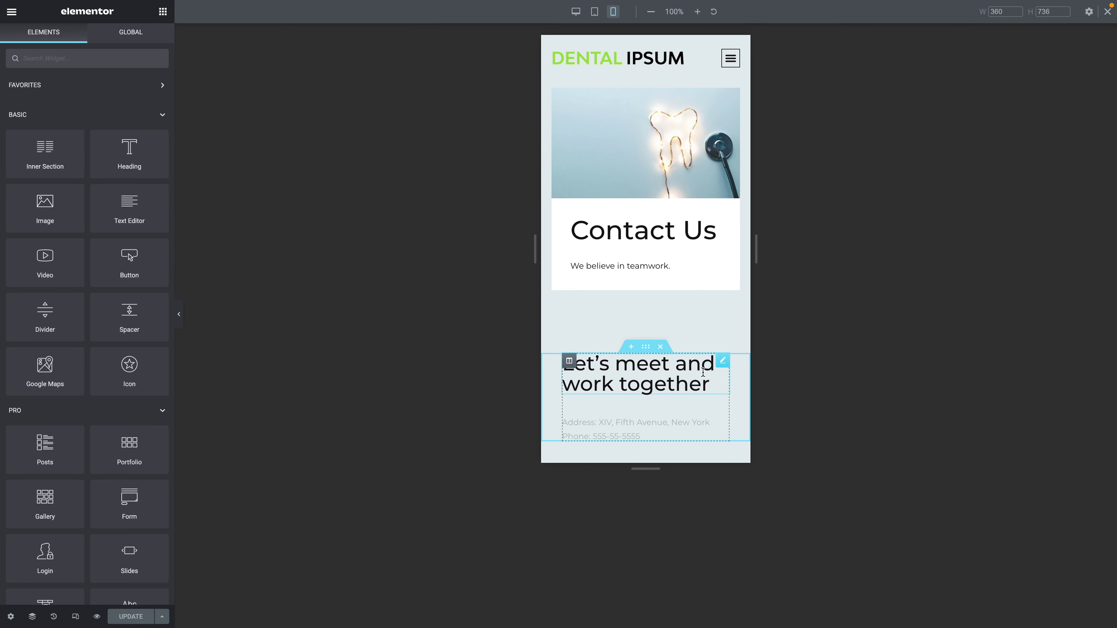
click(722, 362)
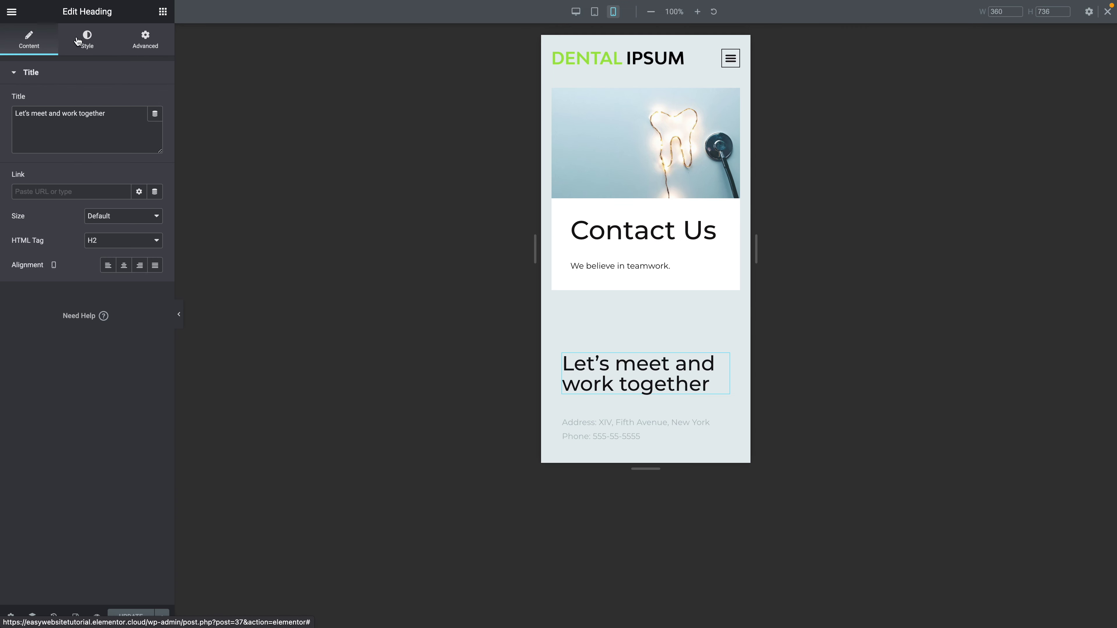
click(78, 41)
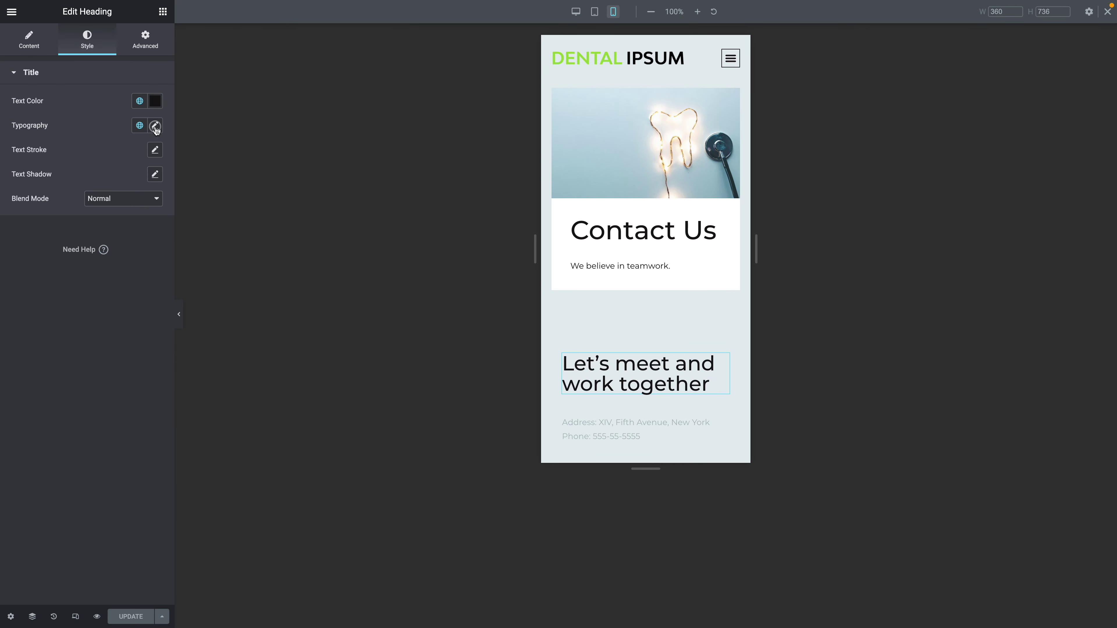
click(155, 127)
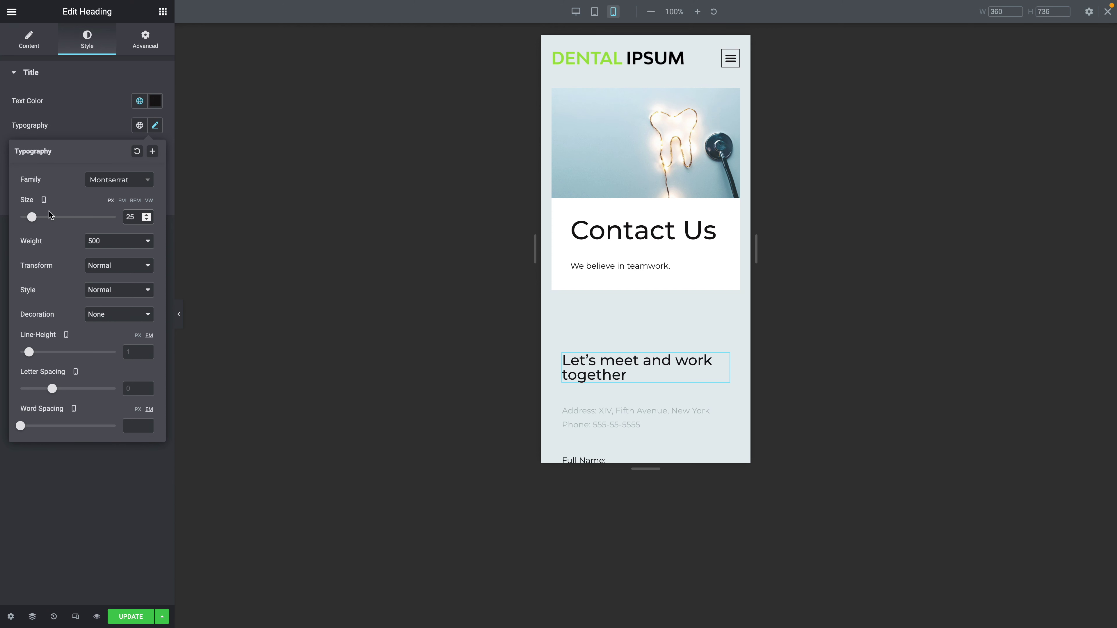
- Set the "Let's meet and work together" heading's tablet font size to 60 px and return to the desktop preview
click(43, 185)
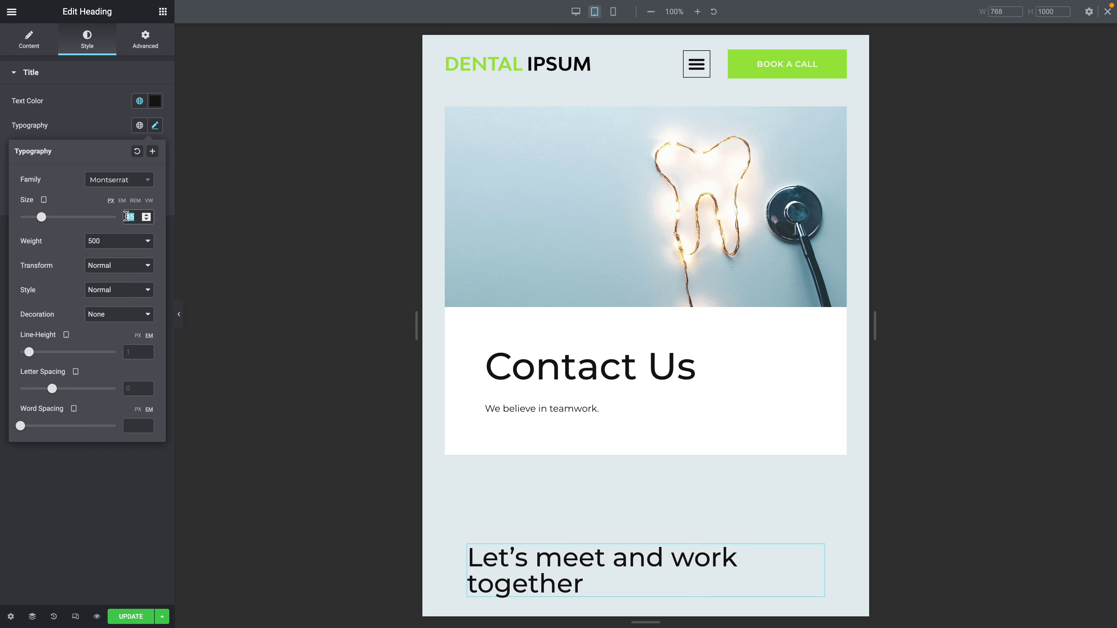
text(60)
scroll(576, 467, down, 3)
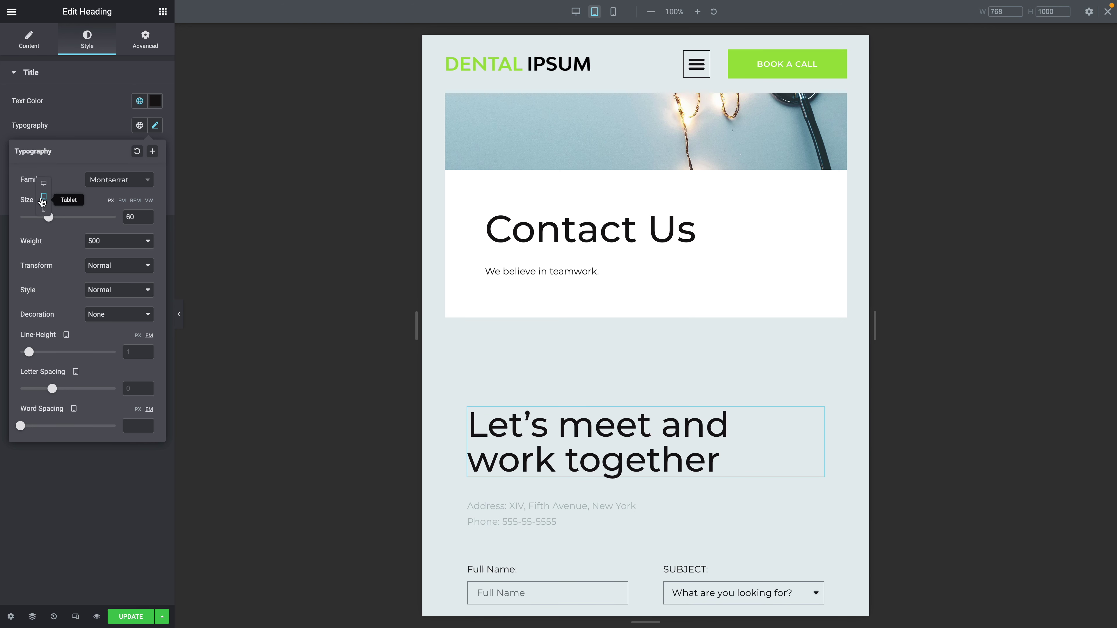
click(44, 184)
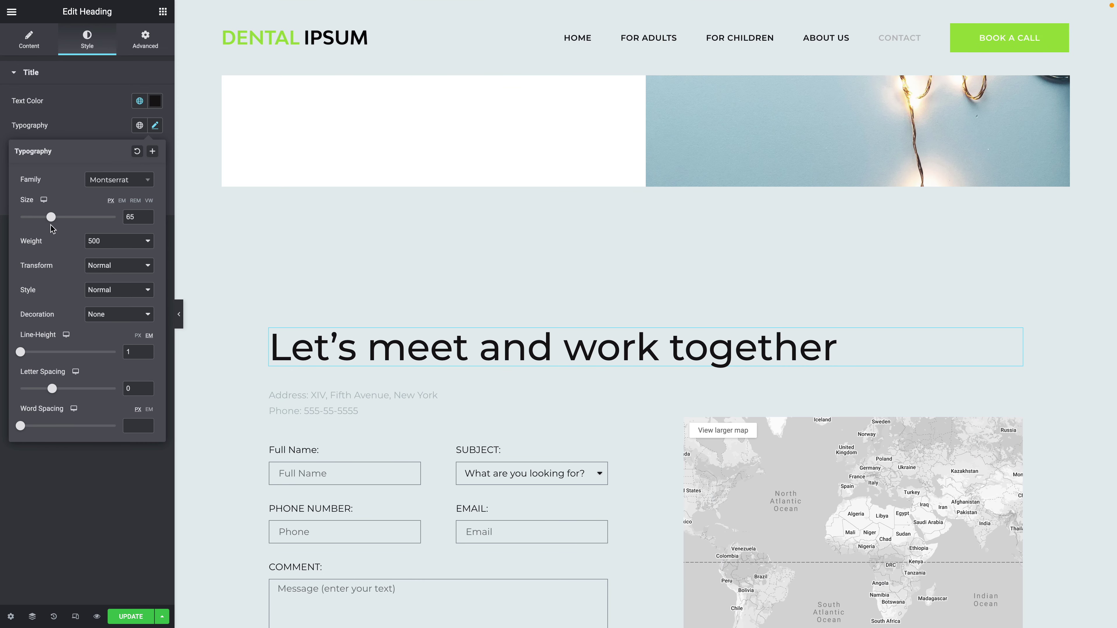